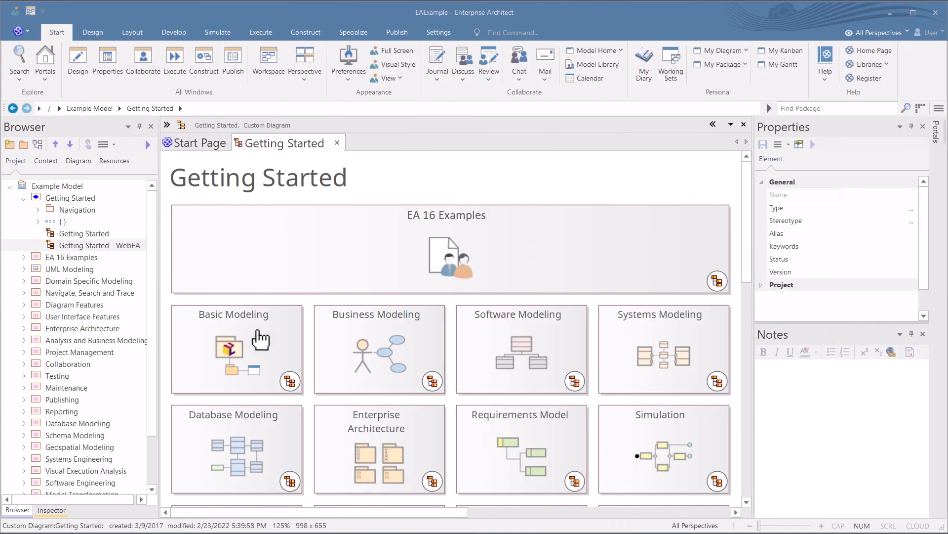
Open the recent project Demo.
{"action": "scroll", "coordinate": [651, 457], "scroll_direction": "down", "scroll_amount": 3}
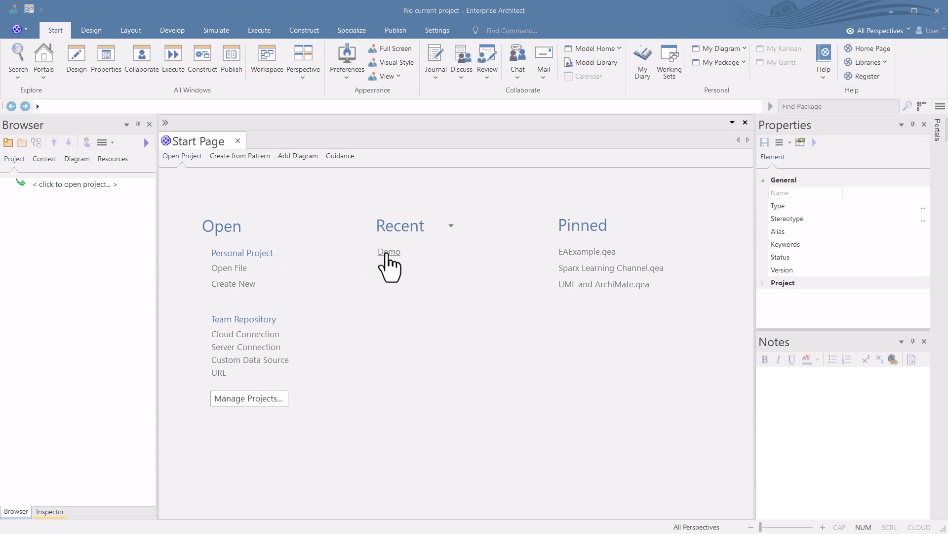
{"action": "left_click", "coordinate": [388, 253]}
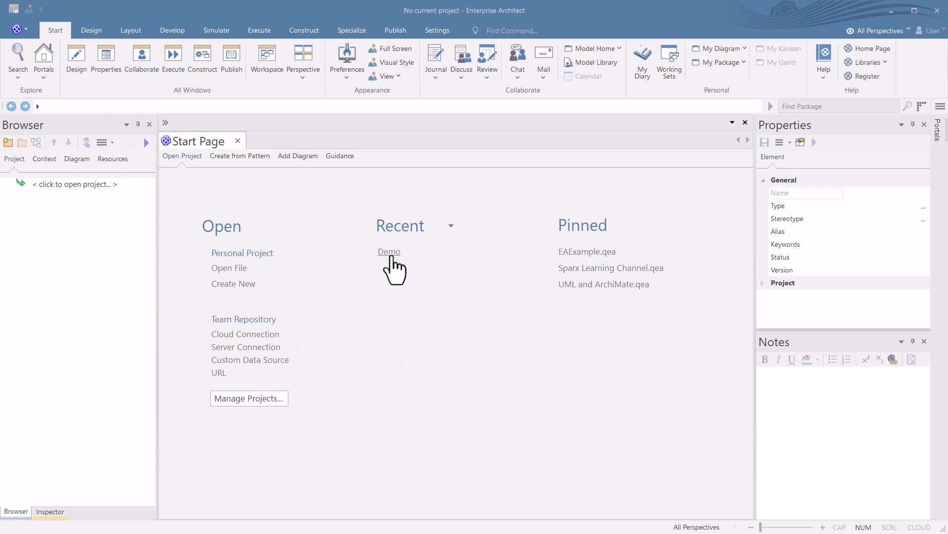
{"action": "left_click", "coordinate": [392, 255]}
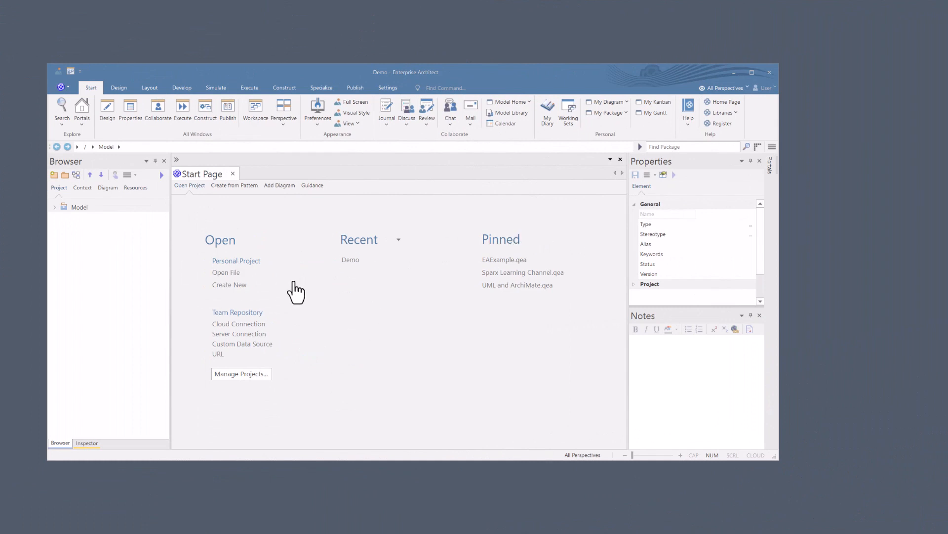
{"action": "left_click", "coordinate": [345, 263]}
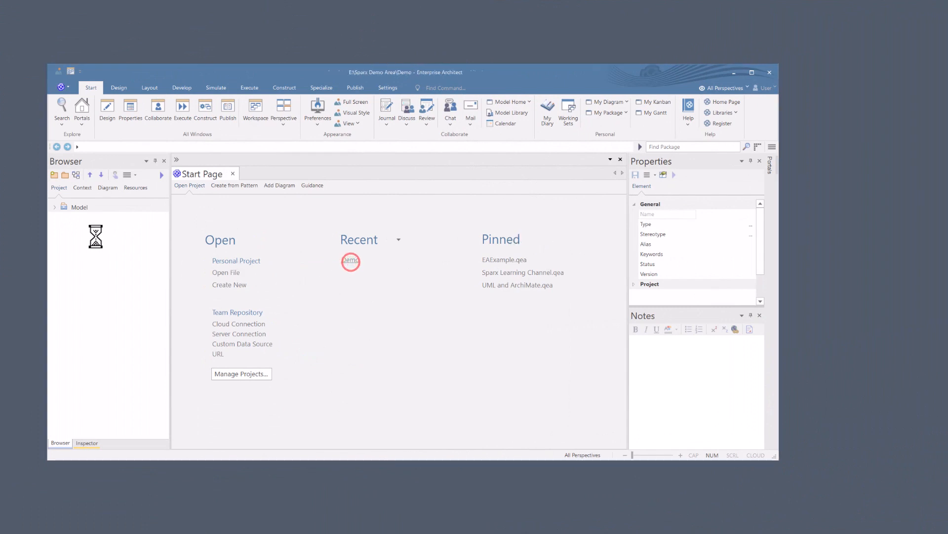
Expand the Model root and its Sample package, and open the Application Context diagram.
{"action": "left_click", "coordinate": [54, 207]}
{"action": "left_click", "coordinate": [66, 217]}
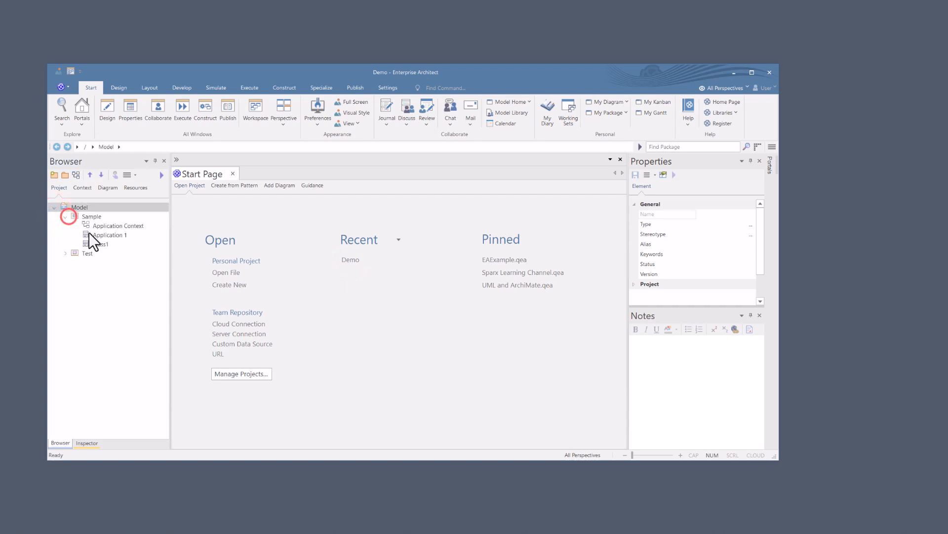
{"action": "double_click", "coordinate": [110, 226]}
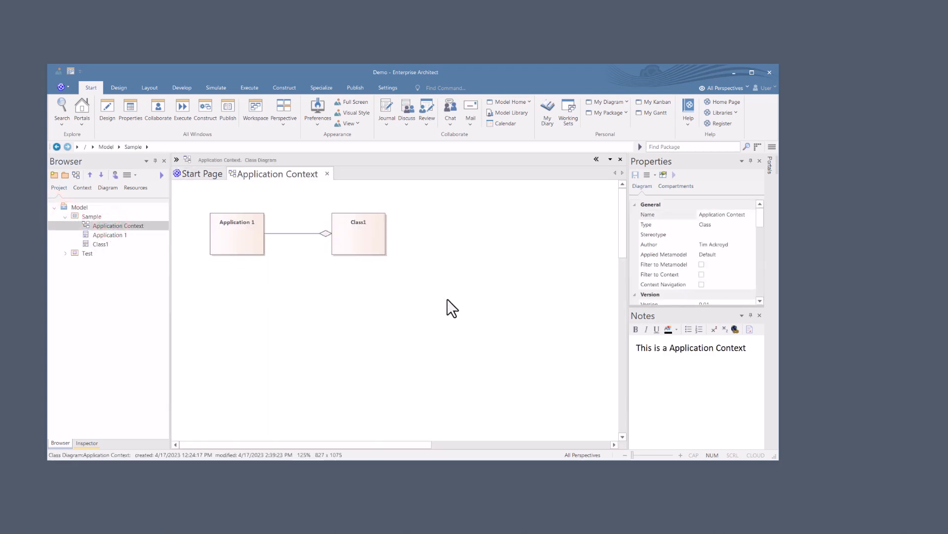
Expand the Test package, view its Test Classes diagram and close that diagram again.
{"action": "left_click", "coordinate": [67, 253]}
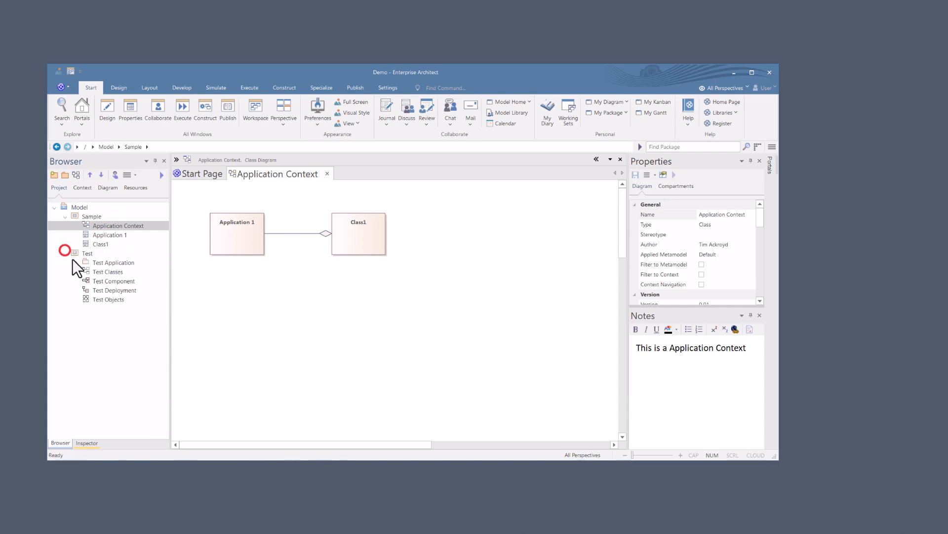
{"action": "double_click", "coordinate": [101, 270]}
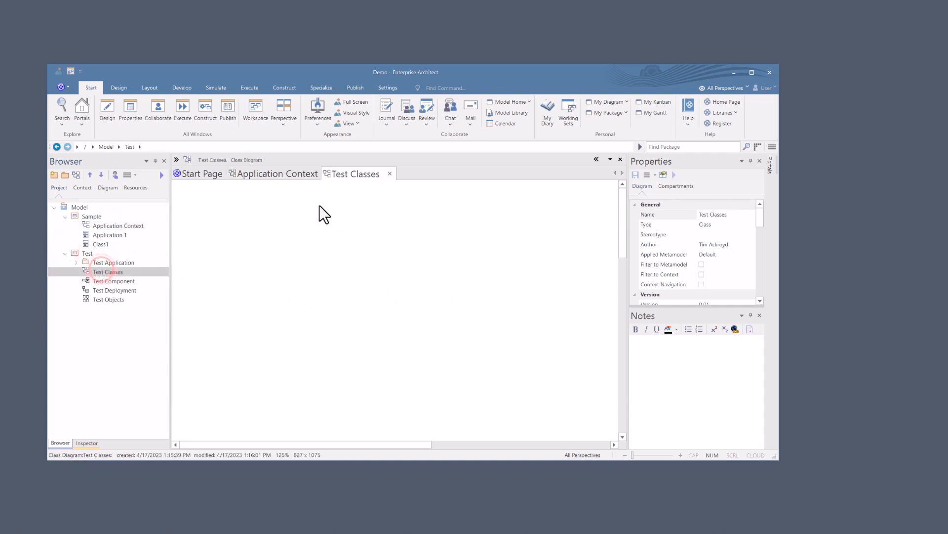
{"action": "left_click", "coordinate": [390, 173]}
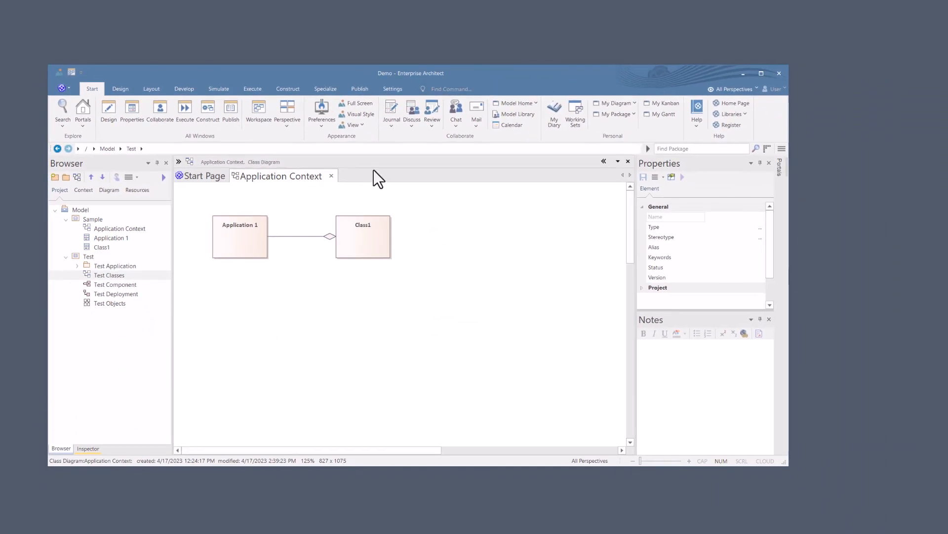
Switch the Application Context diagram to full screen view and move the floating Close Full Screen bar clear of the ribbon commands.
{"action": "left_click", "coordinate": [491, 76]}
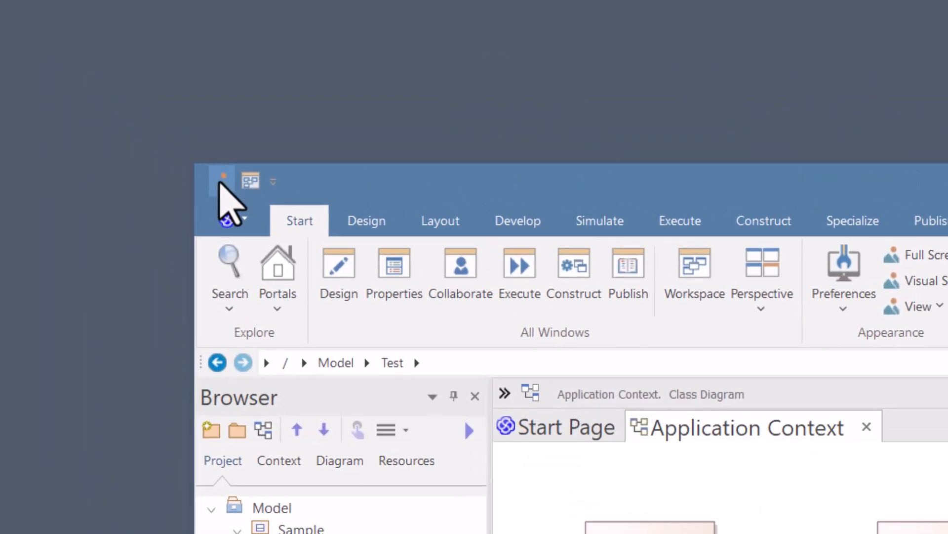
{"action": "left_click", "coordinate": [319, 180]}
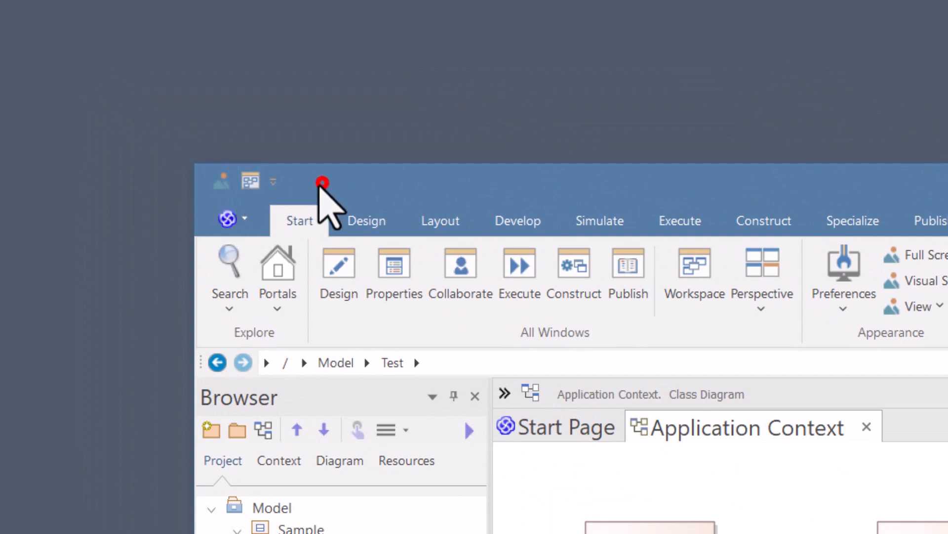
{"action": "left_click", "coordinate": [226, 190]}
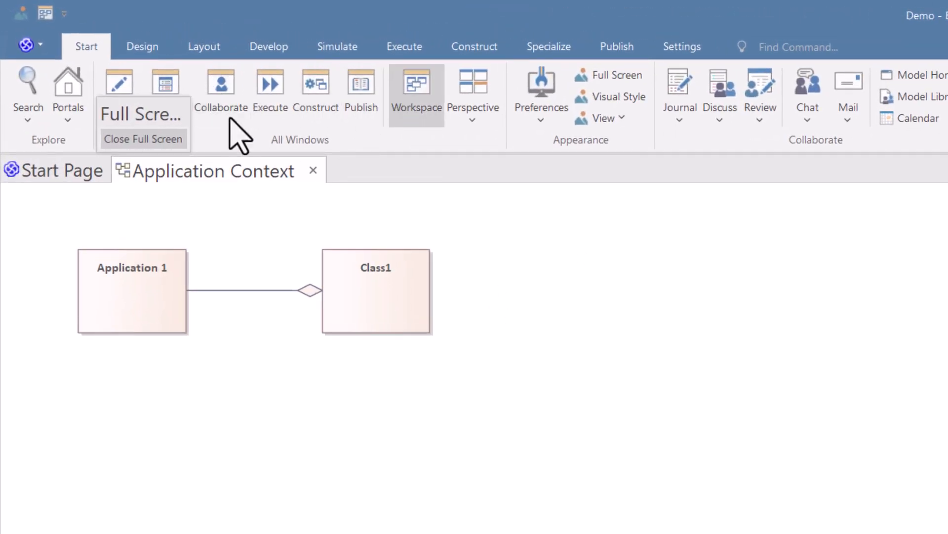
{"action": "left_click", "coordinate": [138, 102]}
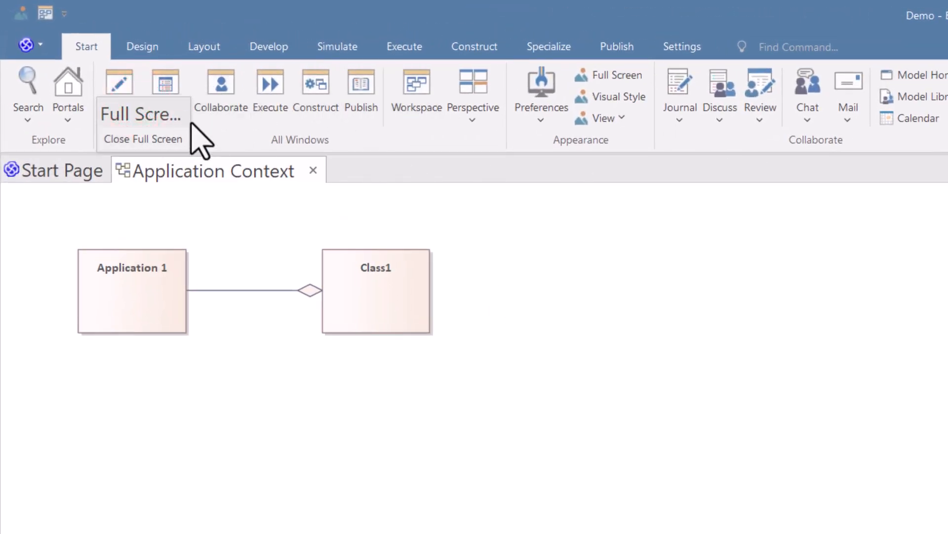
{"action": "left_click_drag", "start_coordinate": [144, 111], "coordinate": [415, 159]}
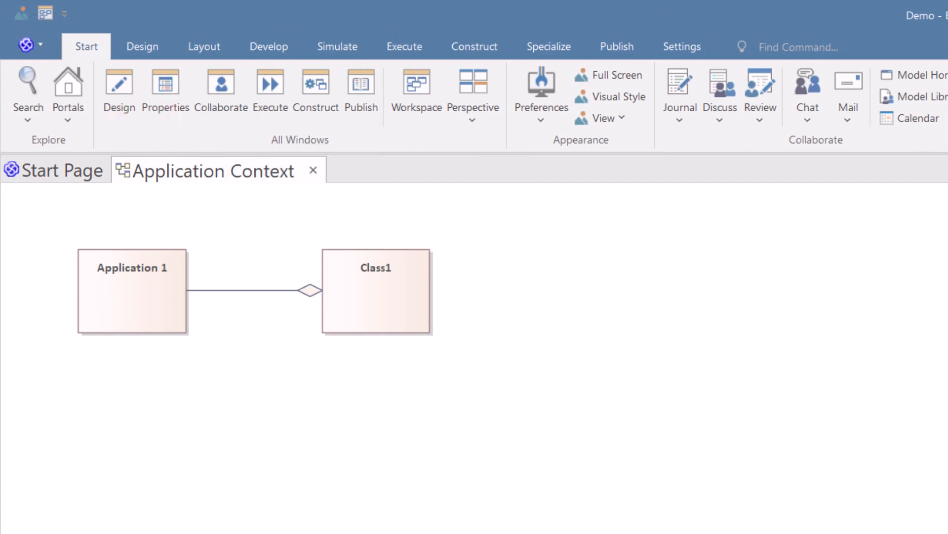
Show the diagram Toolbox in full screen view and dock it along the right edge of the diagram area.
{"action": "left_click", "coordinate": [130, 112]}
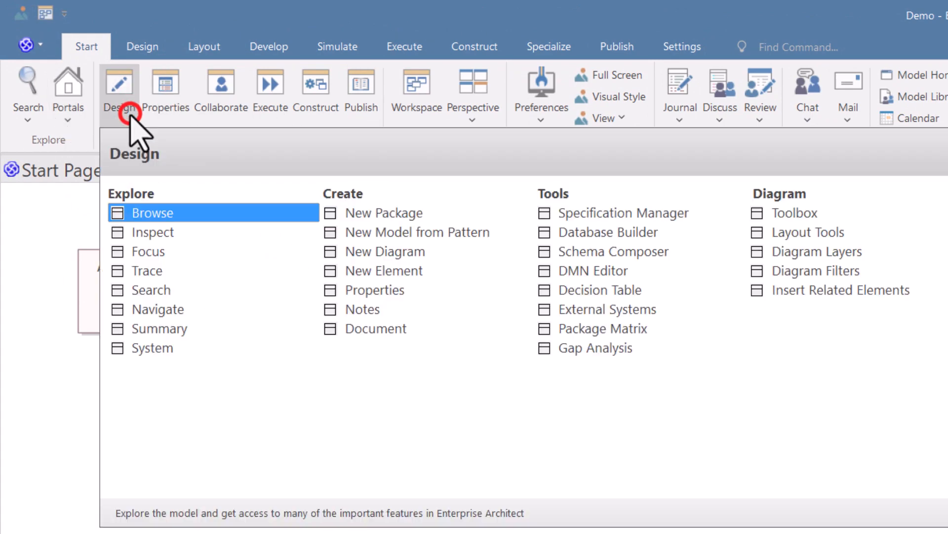
{"action": "left_click", "coordinate": [765, 214]}
{"action": "left_click_drag", "start_coordinate": [298, 161], "coordinate": [582, 245]}
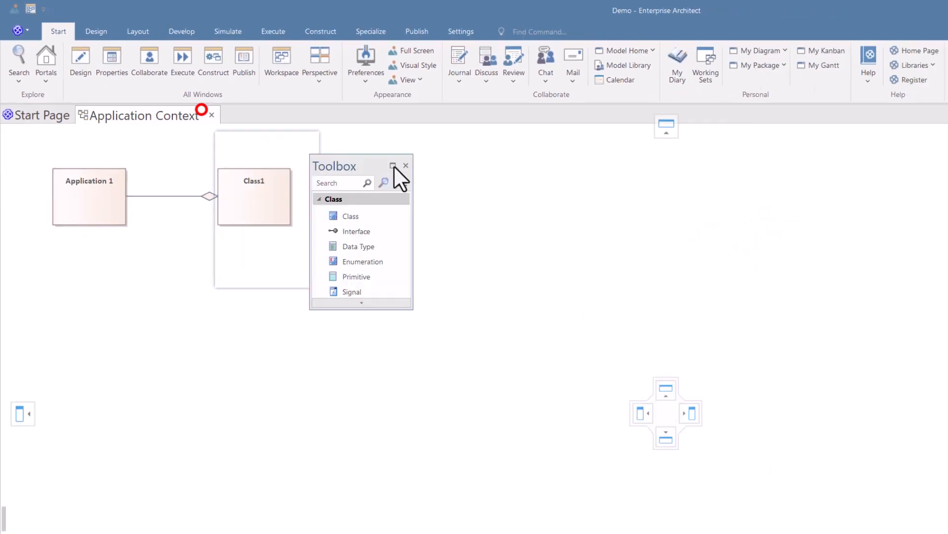
{"action": "left_click_drag", "start_coordinate": [395, 168], "coordinate": [773, 209]}
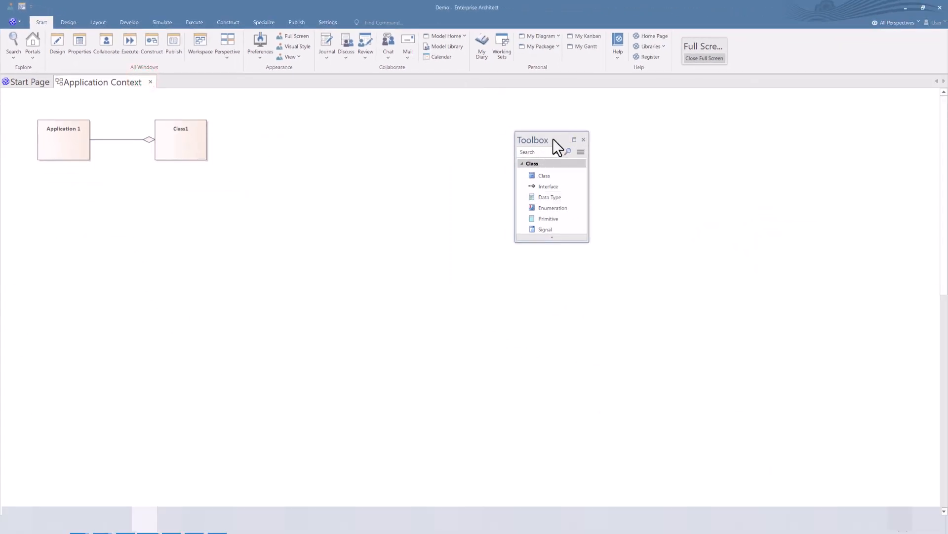
{"action": "left_click_drag", "start_coordinate": [553, 139], "coordinate": [491, 296]}
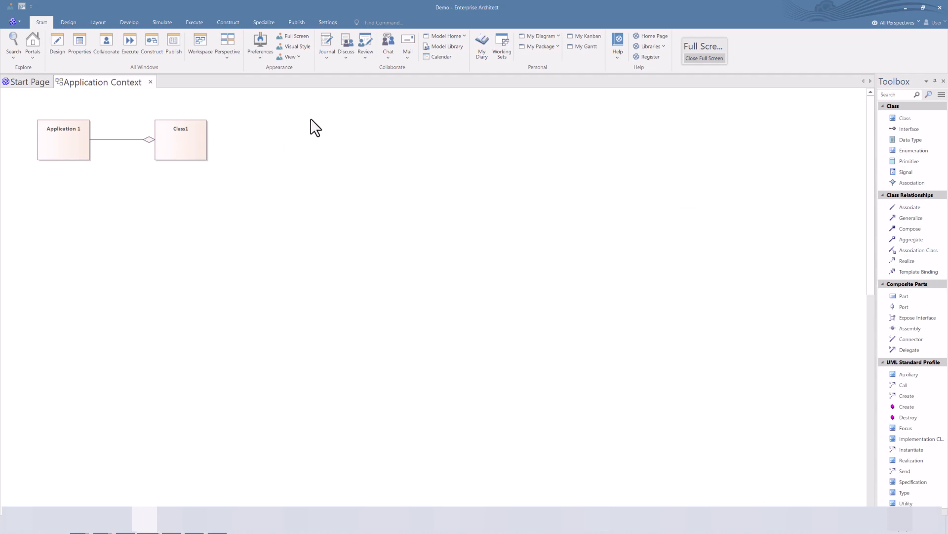
Exit full screen view and resize the application window.
{"action": "left_click", "coordinate": [20, 14]}
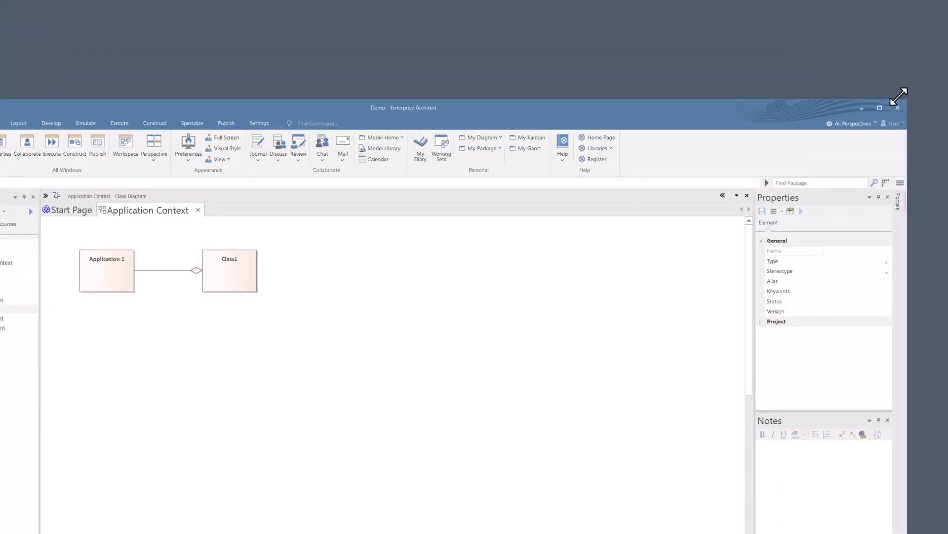
{"action": "left_click_drag", "start_coordinate": [899, 96], "coordinate": [671, 174]}
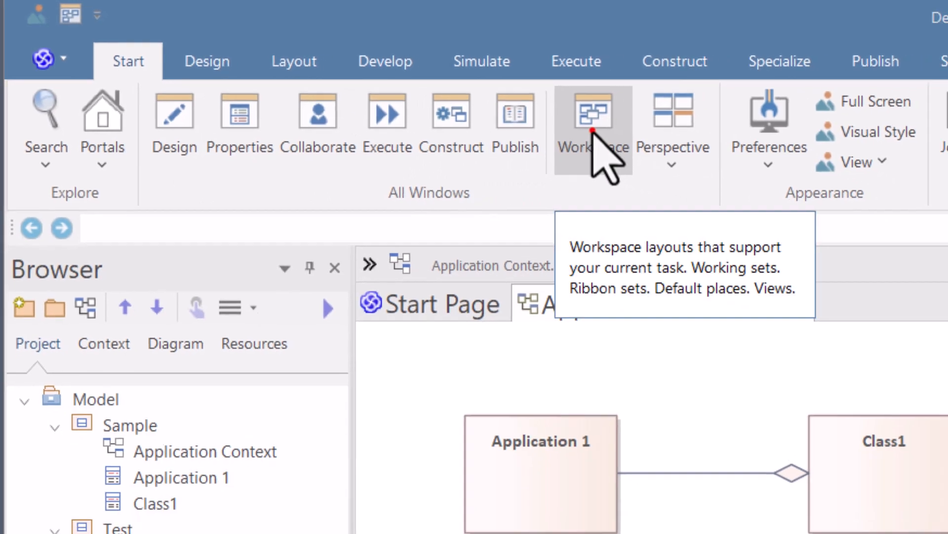
Look through the available workspace layouts, including the User Layouts group, and close the list without applying one.
{"action": "left_click", "coordinate": [642, 151]}
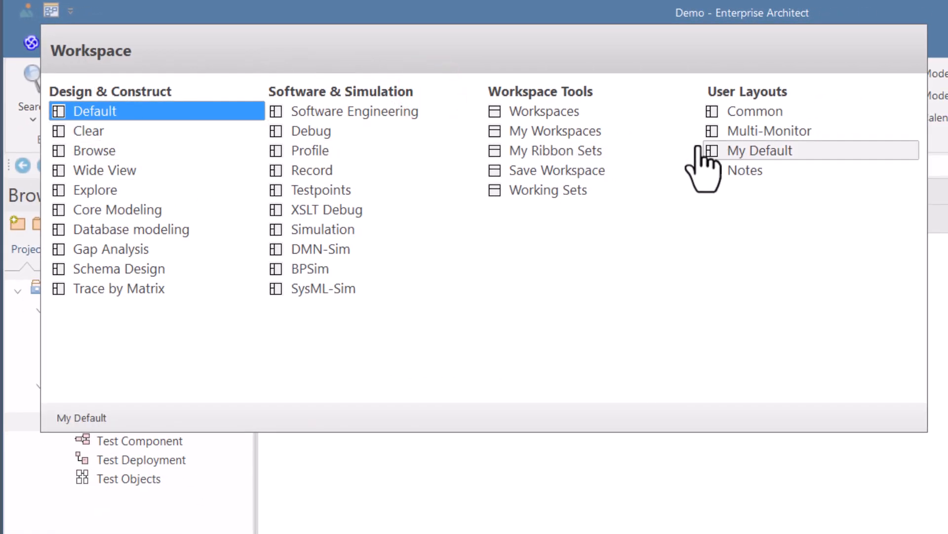
{"action": "left_click", "coordinate": [772, 114]}
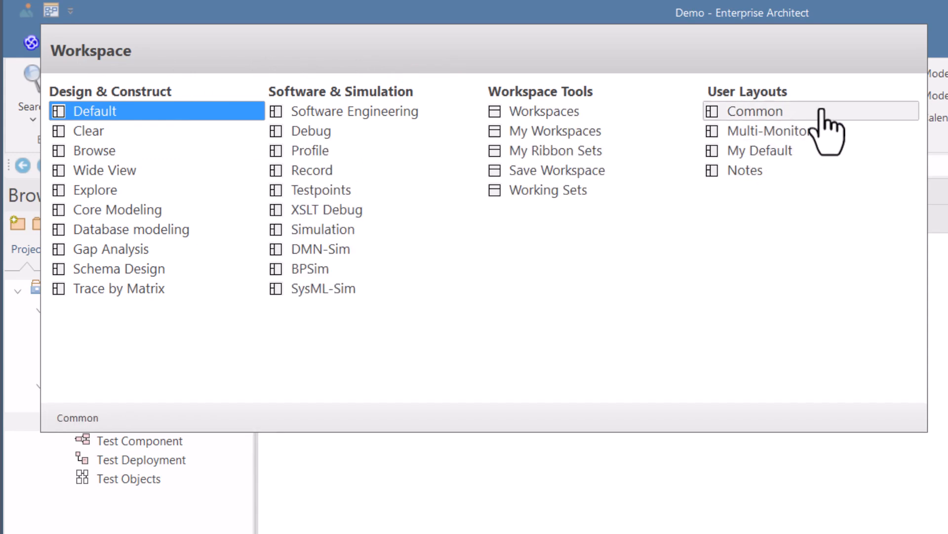
{"action": "left_click", "coordinate": [784, 502]}
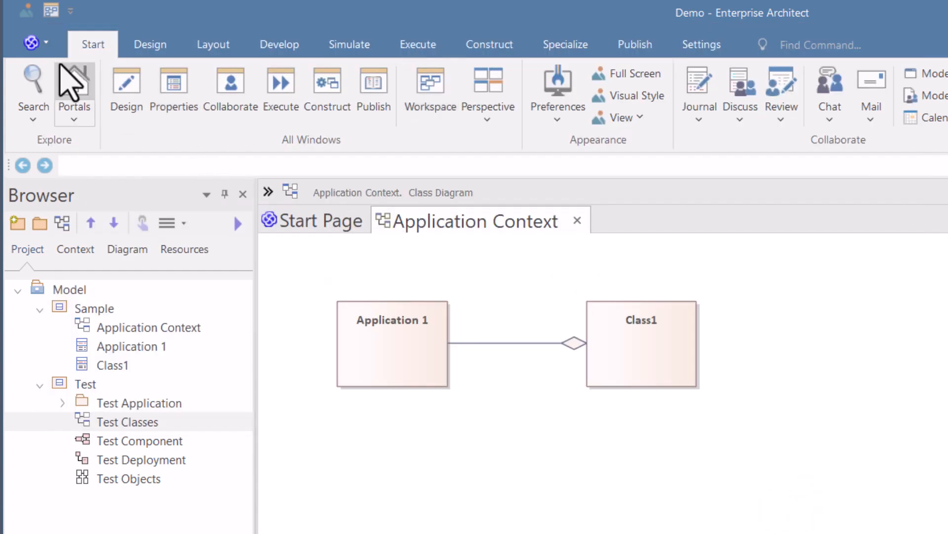
Apply the Default layout from the Design & Construct workspaces.
{"action": "left_click", "coordinate": [48, 9]}
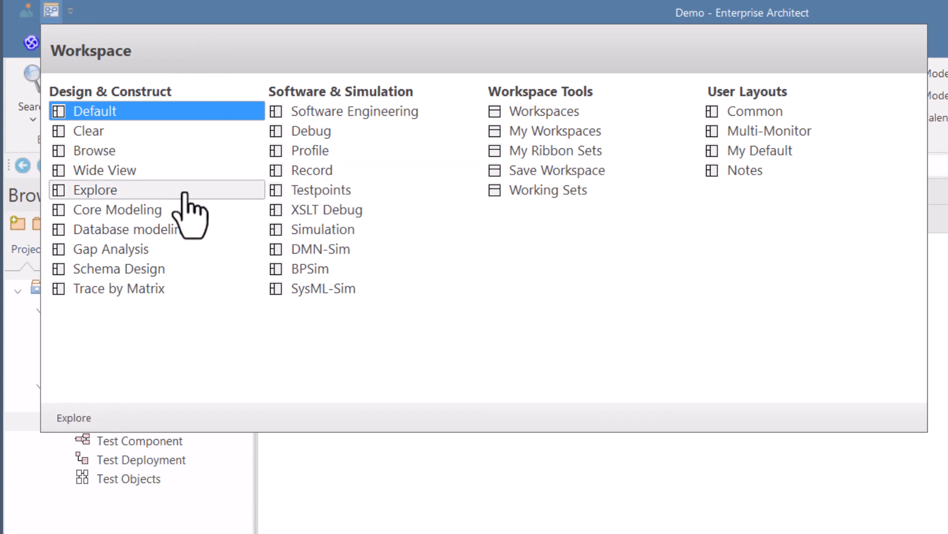
{"action": "left_click", "coordinate": [96, 150]}
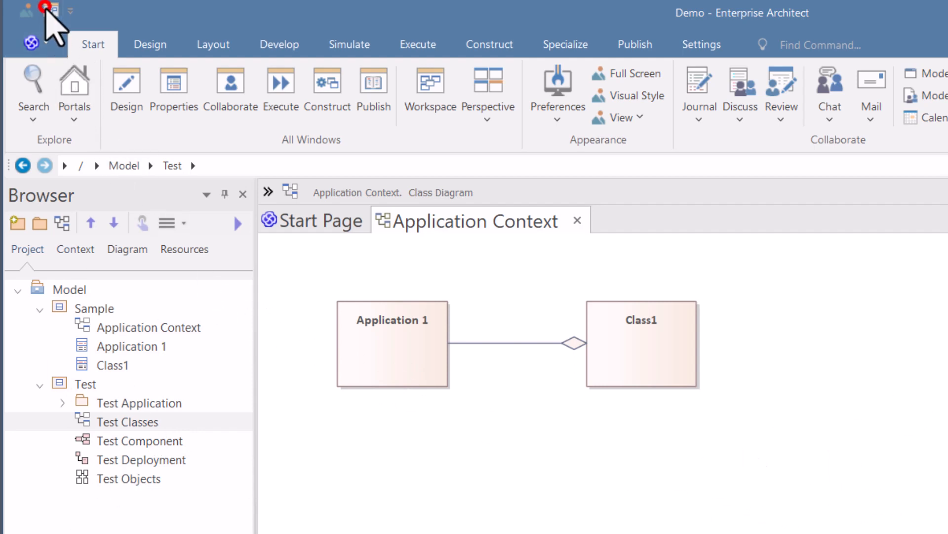
{"action": "left_click", "coordinate": [45, 7]}
{"action": "left_click", "coordinate": [141, 110]}
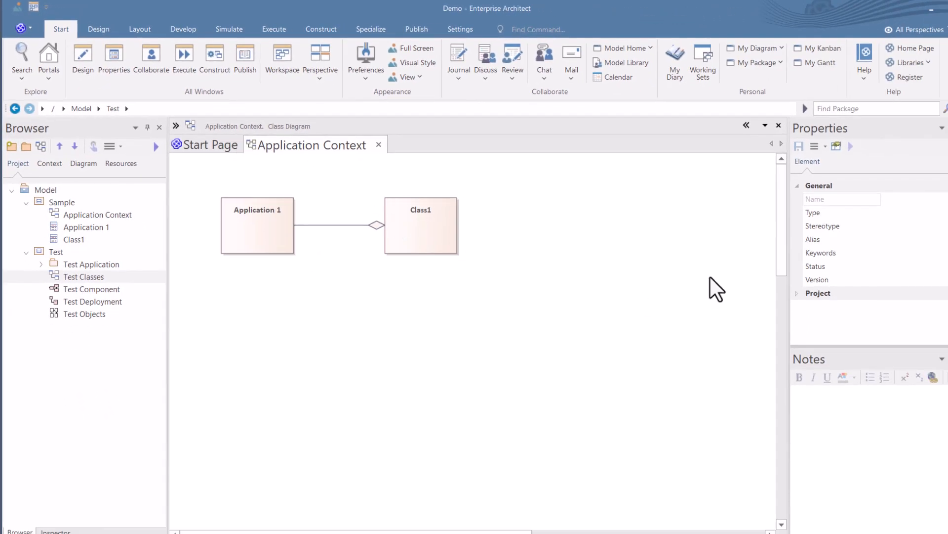
Switch the workspace to the Common user layout and return it to the Default layout.
{"action": "left_click", "coordinate": [31, 5]}
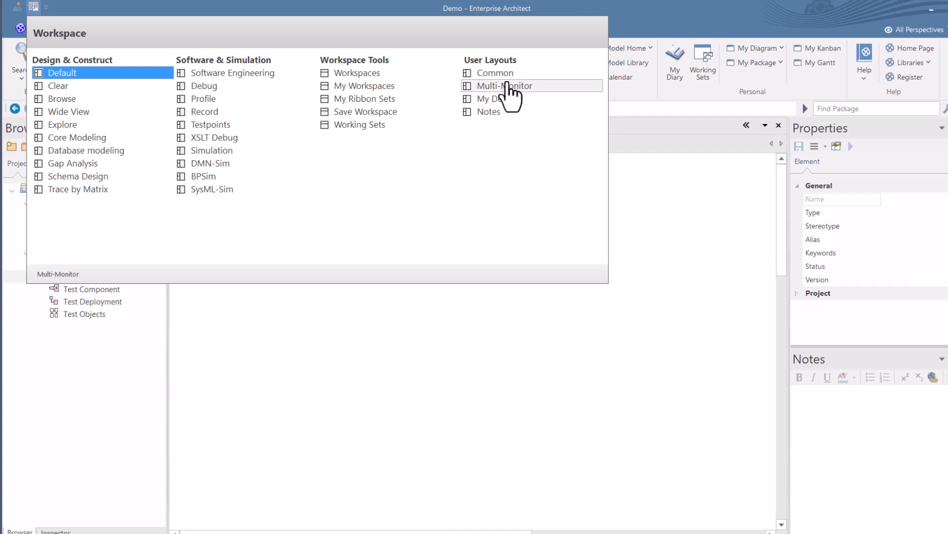
{"action": "left_click", "coordinate": [501, 74]}
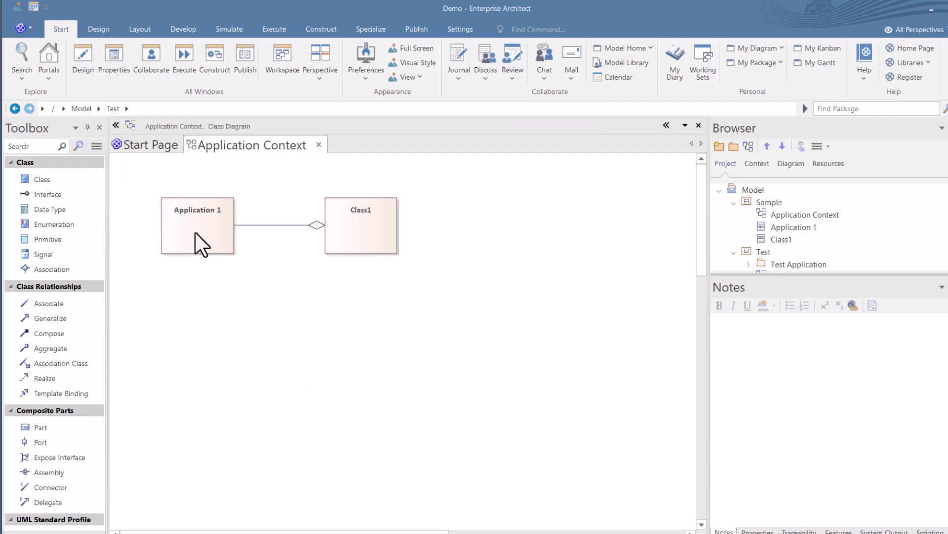
{"action": "left_click", "coordinate": [32, 7]}
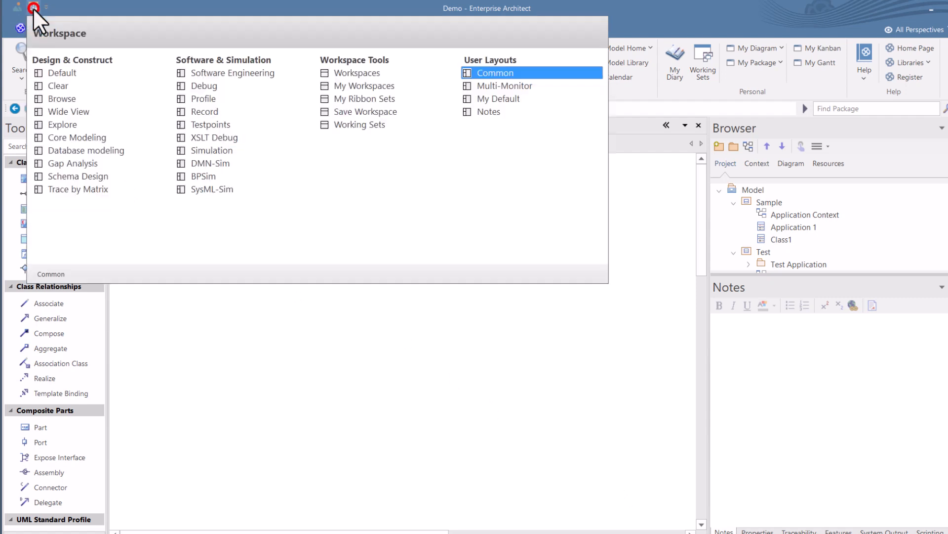
{"action": "left_click", "coordinate": [59, 73]}
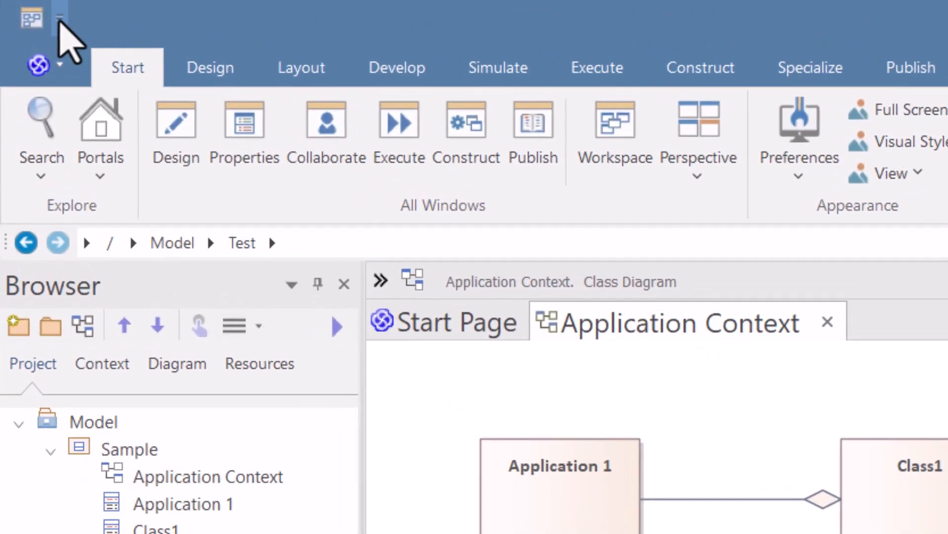
Add the Full Screen command to the Quick Access Toolbar and remove it again.
{"action": "left_click", "coordinate": [60, 19]}
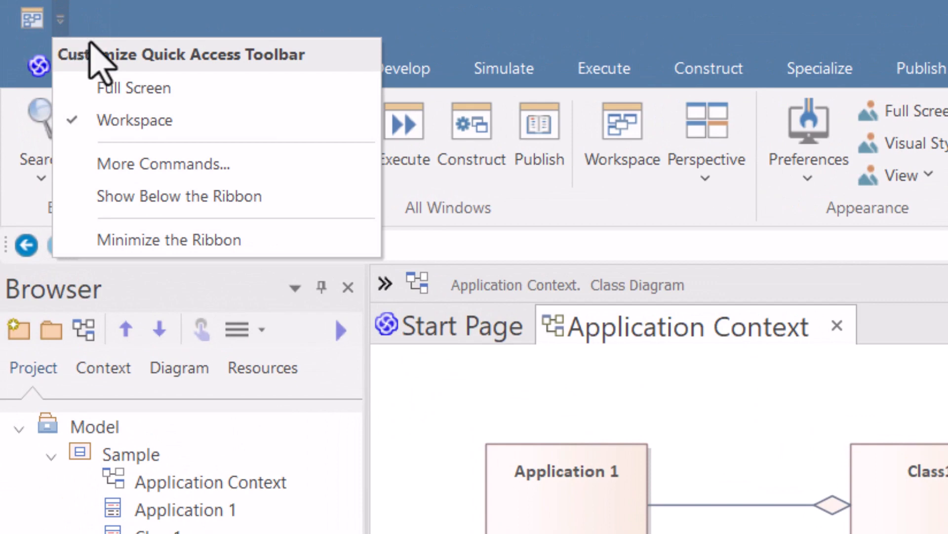
{"action": "left_click", "coordinate": [163, 89]}
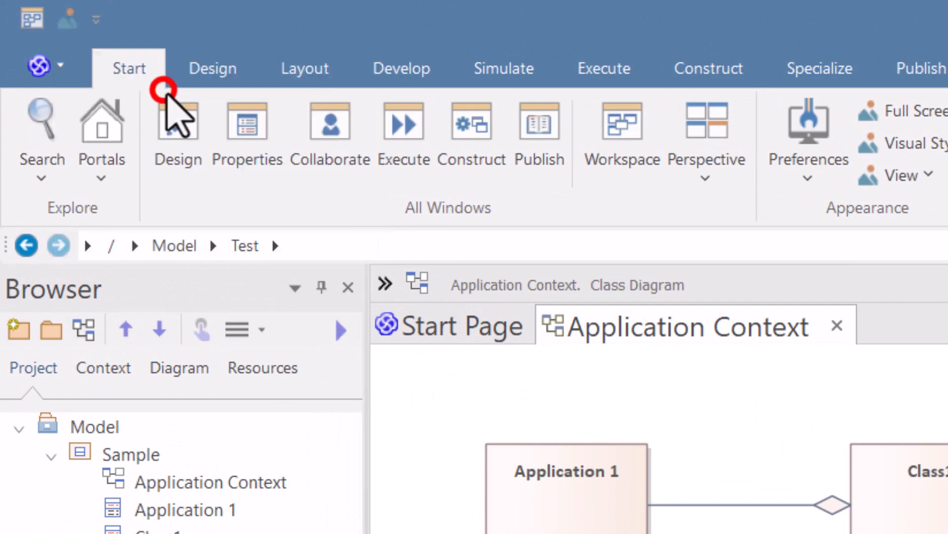
{"action": "left_click", "coordinate": [96, 20]}
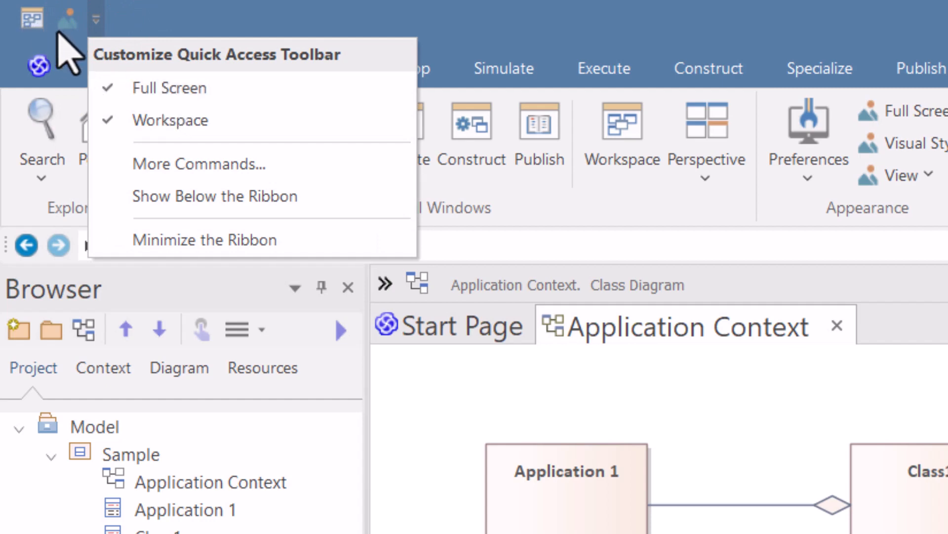
{"action": "left_click", "coordinate": [173, 89]}
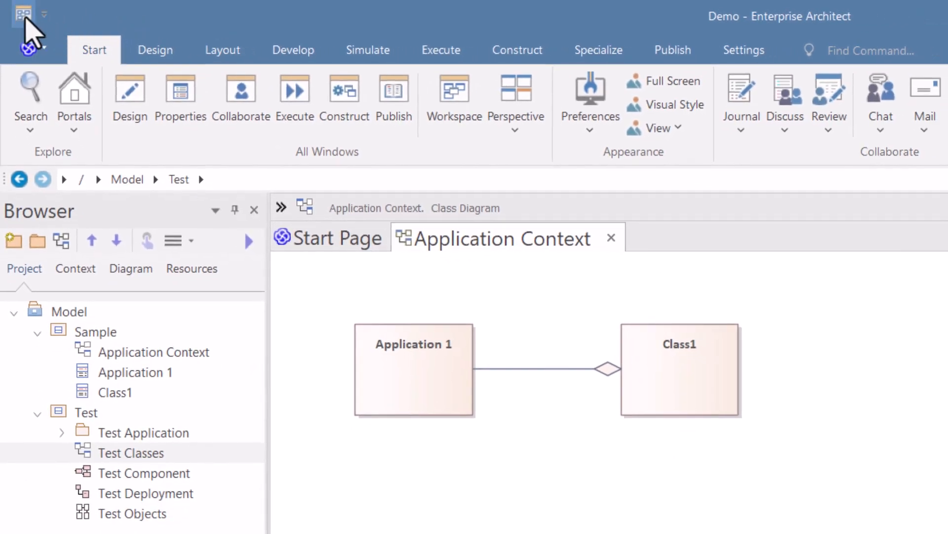
View the workspace layouts through the Quick Access Toolbar and close the list without applying one.
{"action": "left_click", "coordinate": [23, 14]}
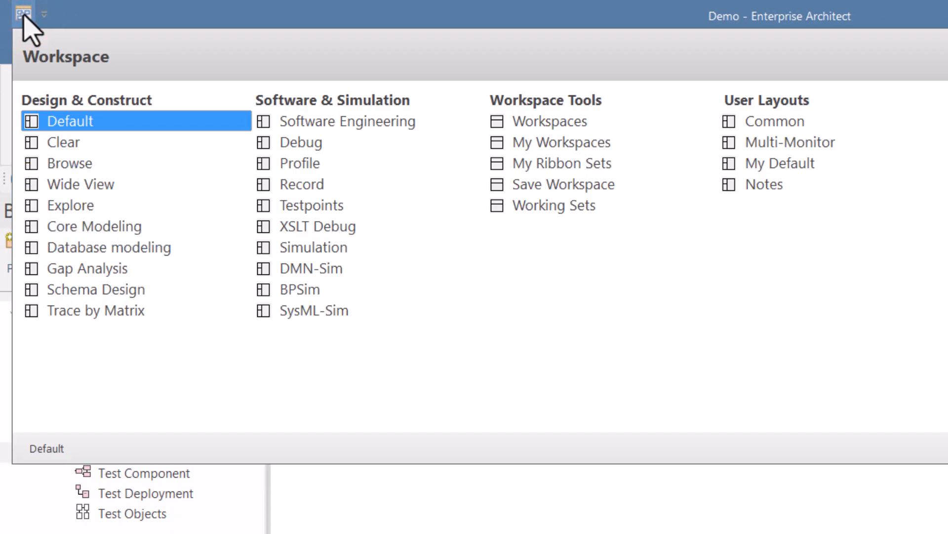
{"action": "left_click", "coordinate": [87, 14]}
Remove the Workspace command from the Quick Access Toolbar and add it back.
{"action": "left_click", "coordinate": [45, 14]}
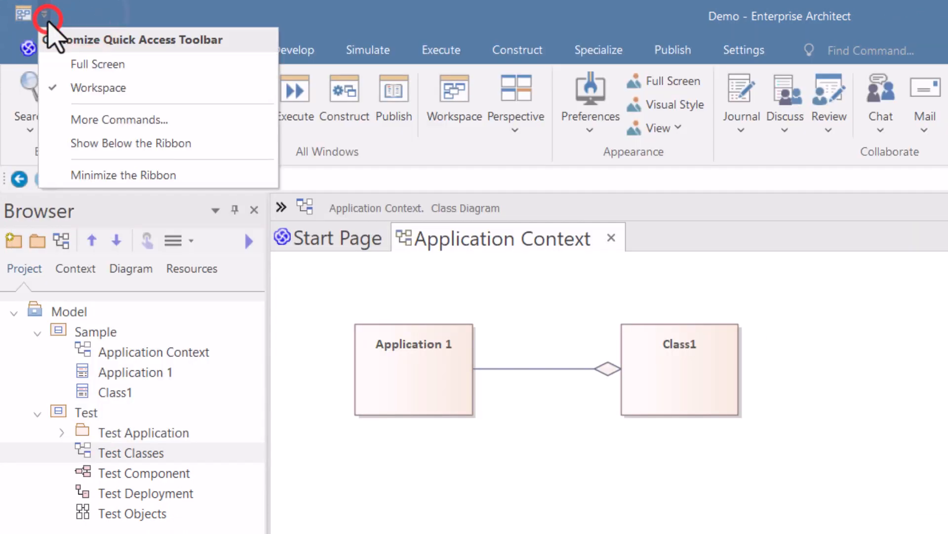
{"action": "left_click", "coordinate": [83, 87]}
{"action": "left_click", "coordinate": [18, 12]}
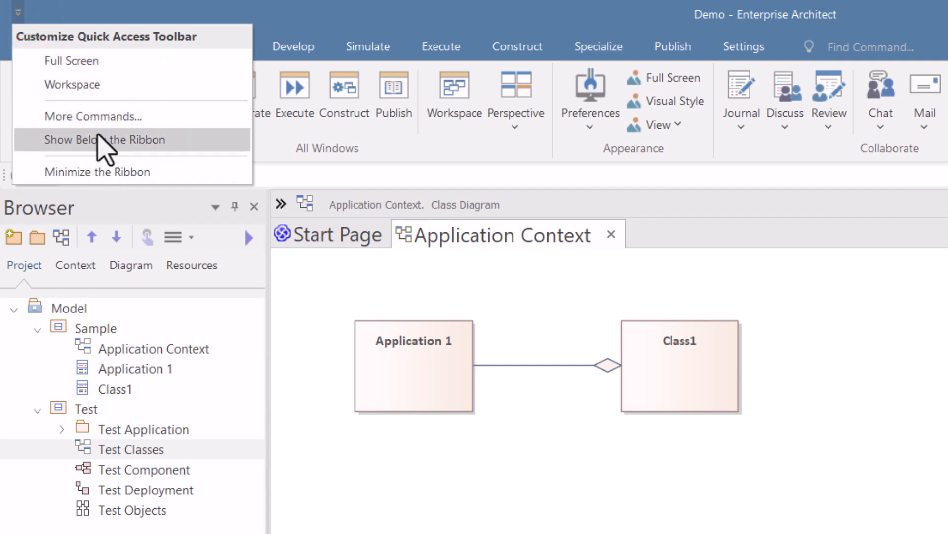
{"action": "left_click", "coordinate": [18, 12]}
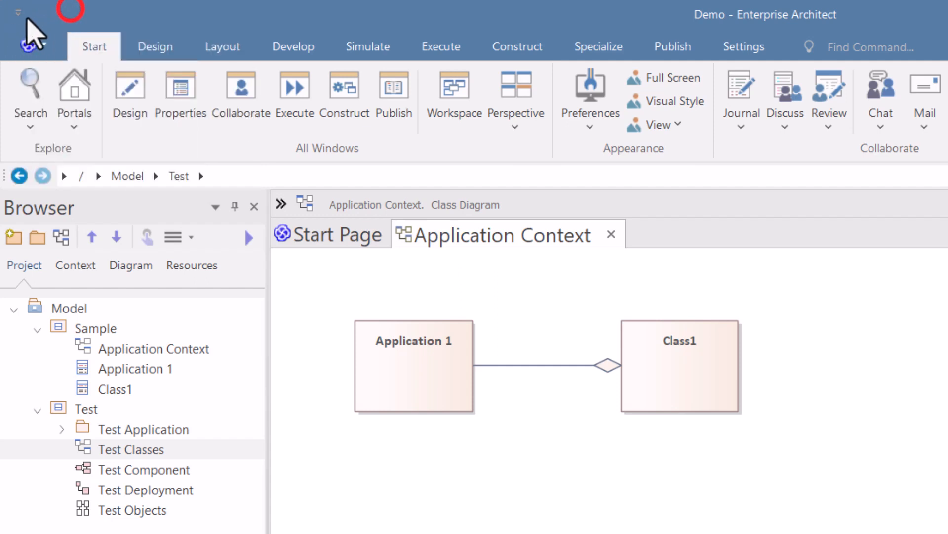
{"action": "left_click", "coordinate": [18, 12]}
{"action": "left_click", "coordinate": [49, 77]}
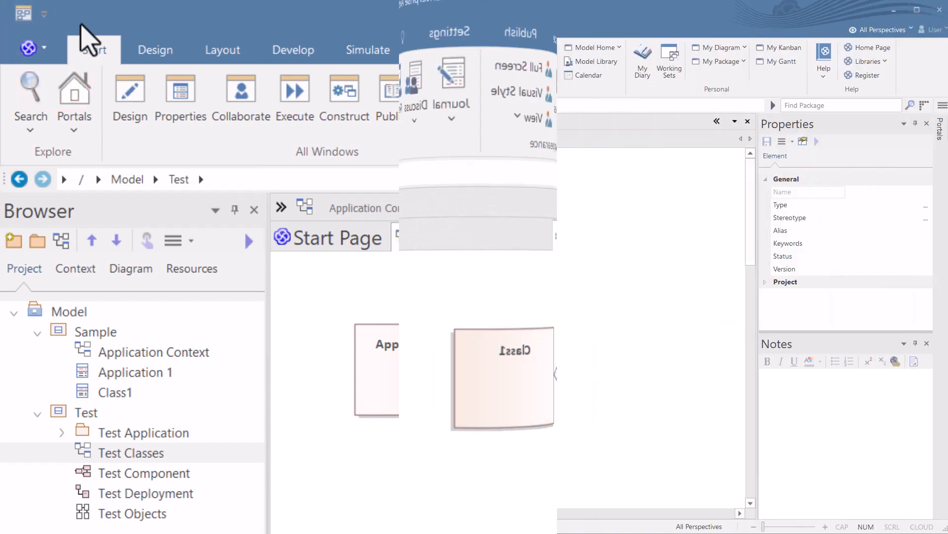
Examine the additional Quick Access Toolbar commands and the Tools customization settings, and cancel without changes.
{"action": "left_click", "coordinate": [44, 14]}
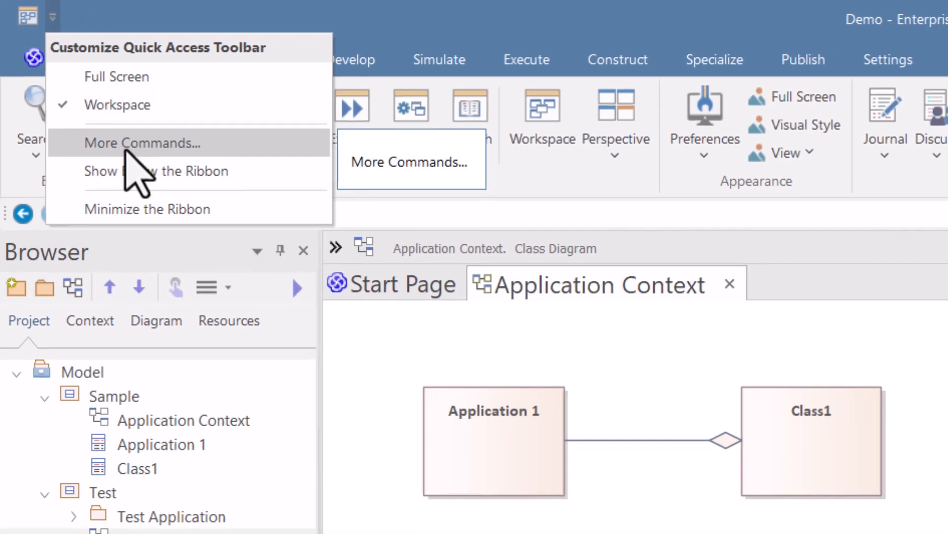
{"action": "left_click", "coordinate": [130, 147]}
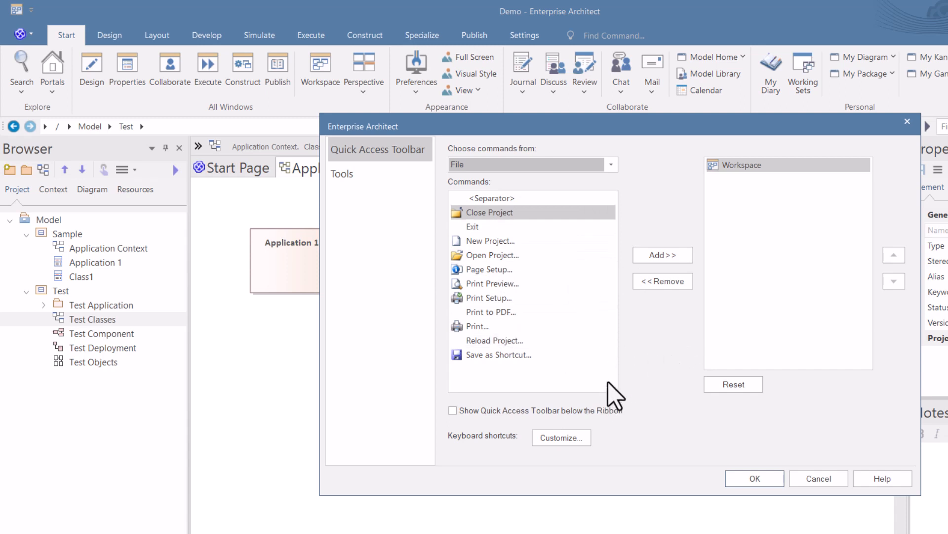
{"action": "left_click", "coordinate": [348, 173]}
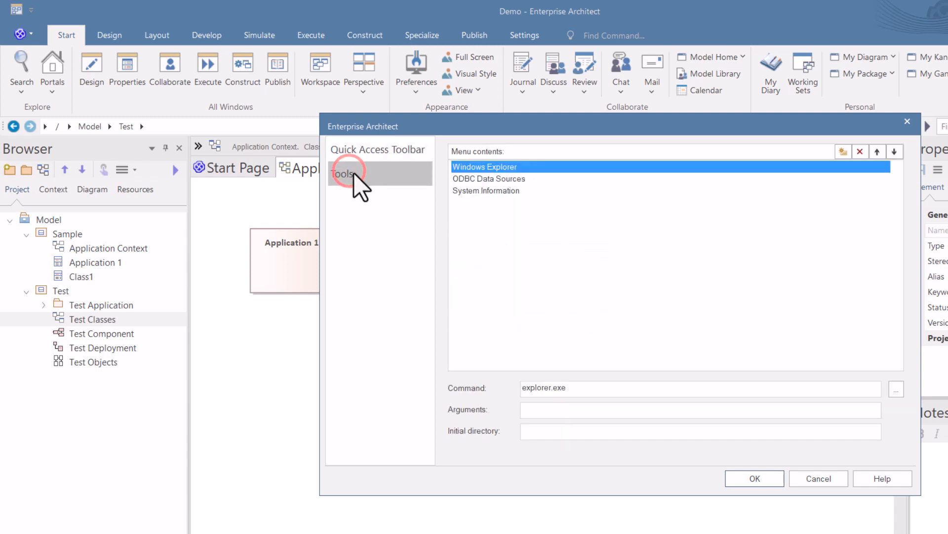
{"action": "left_click", "coordinate": [819, 478]}
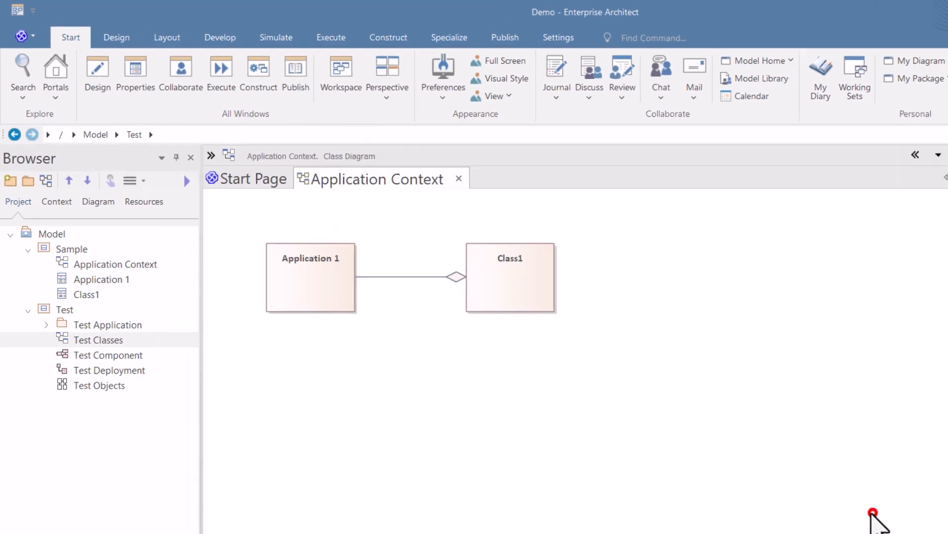
Show the Quick Access Toolbar below the ribbon and return it above the ribbon.
{"action": "left_click", "coordinate": [32, 10]}
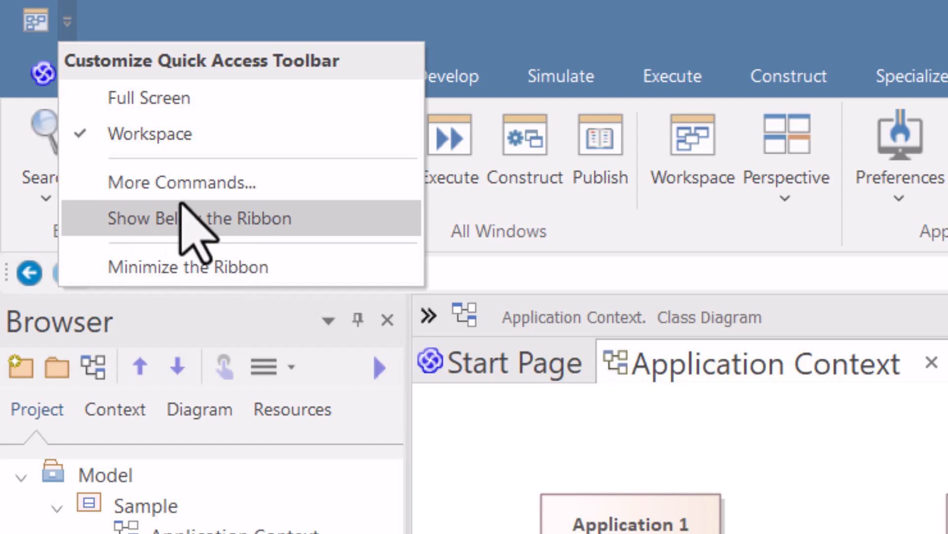
{"action": "left_click", "coordinate": [164, 23]}
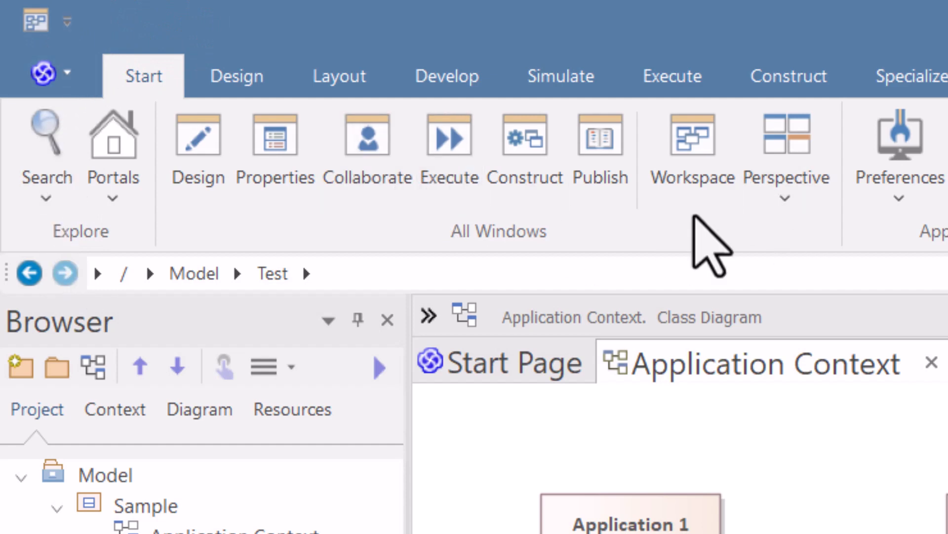
{"action": "left_click", "coordinate": [61, 18]}
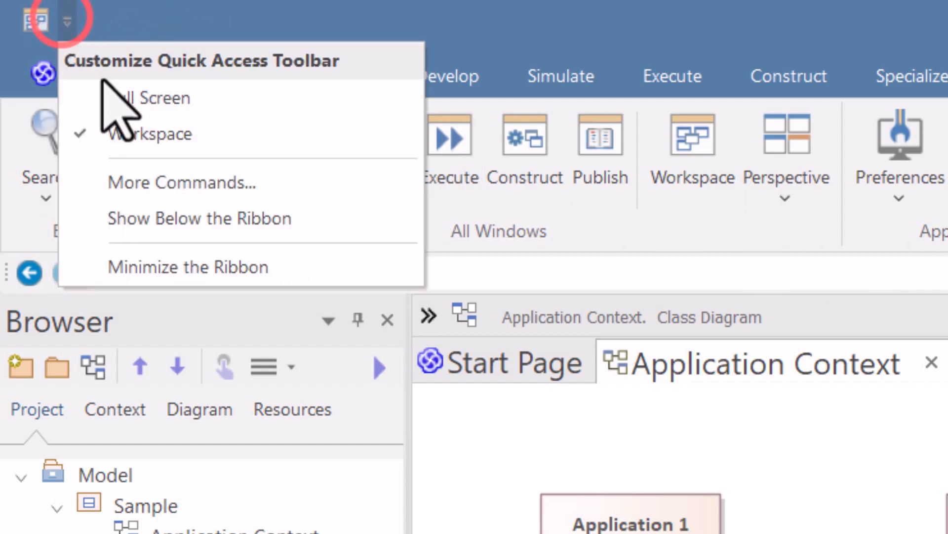
{"action": "left_click", "coordinate": [159, 208]}
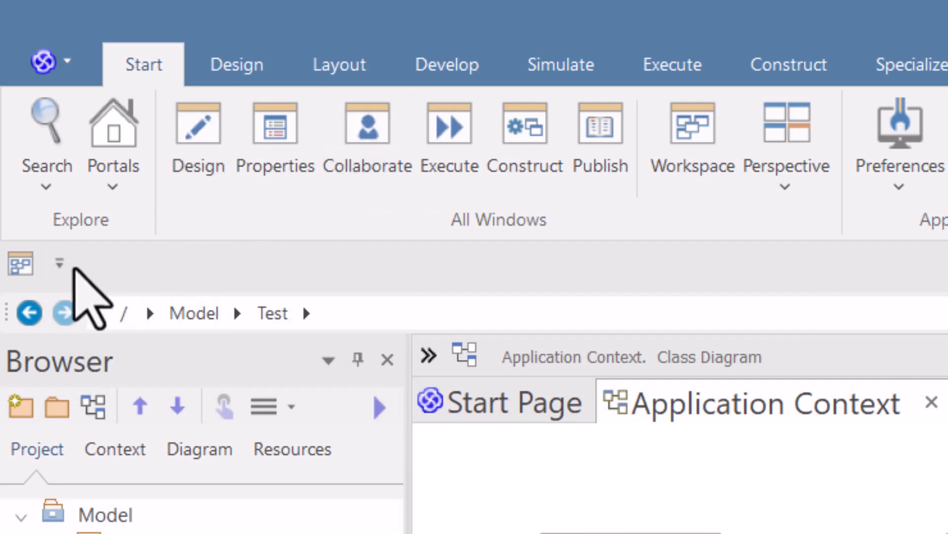
{"action": "left_click", "coordinate": [60, 263]}
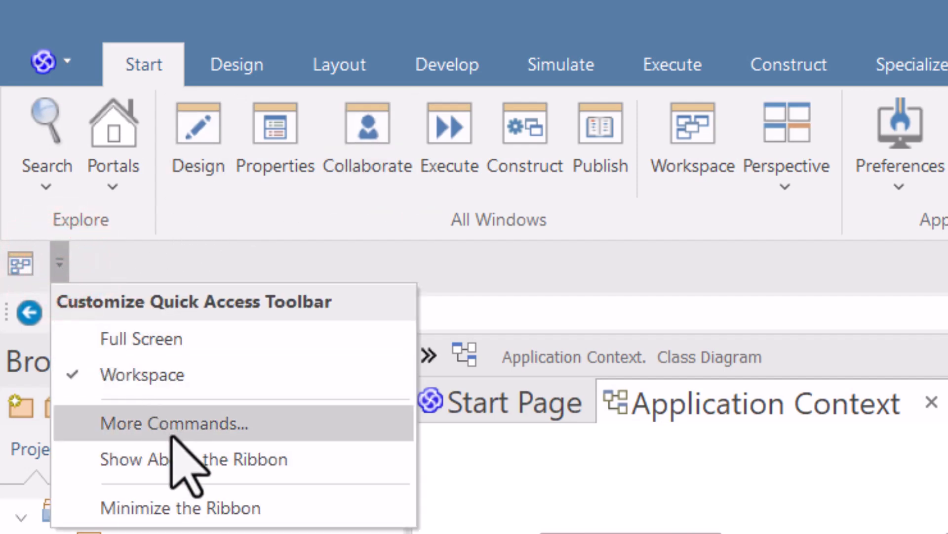
{"action": "left_click", "coordinate": [192, 459]}
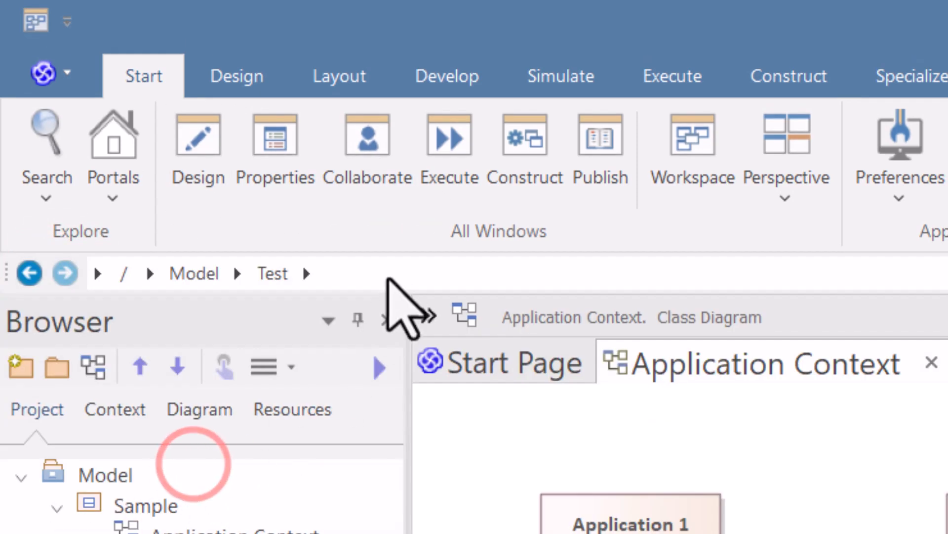
Minimize the ribbon and briefly show its Start, Design and Layout commands before collapsing it again.
{"action": "left_click", "coordinate": [67, 22]}
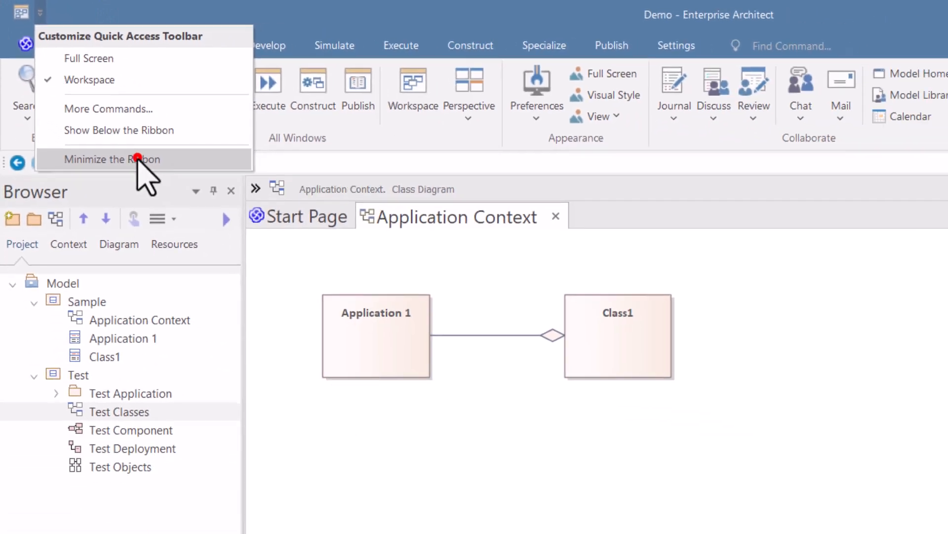
{"action": "left_click", "coordinate": [230, 270]}
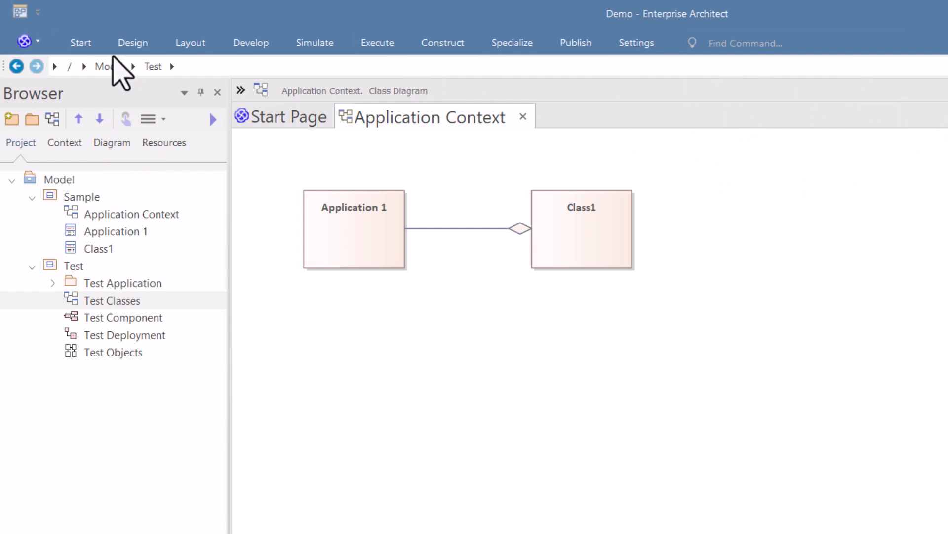
{"action": "left_click", "coordinate": [80, 42]}
{"action": "left_click", "coordinate": [123, 42]}
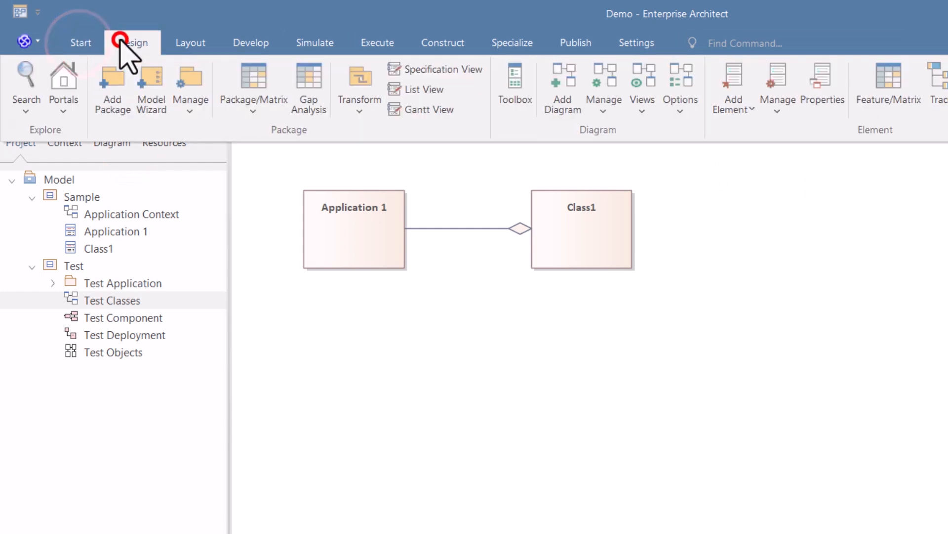
{"action": "left_click", "coordinate": [183, 43]}
{"action": "left_click", "coordinate": [868, 411]}
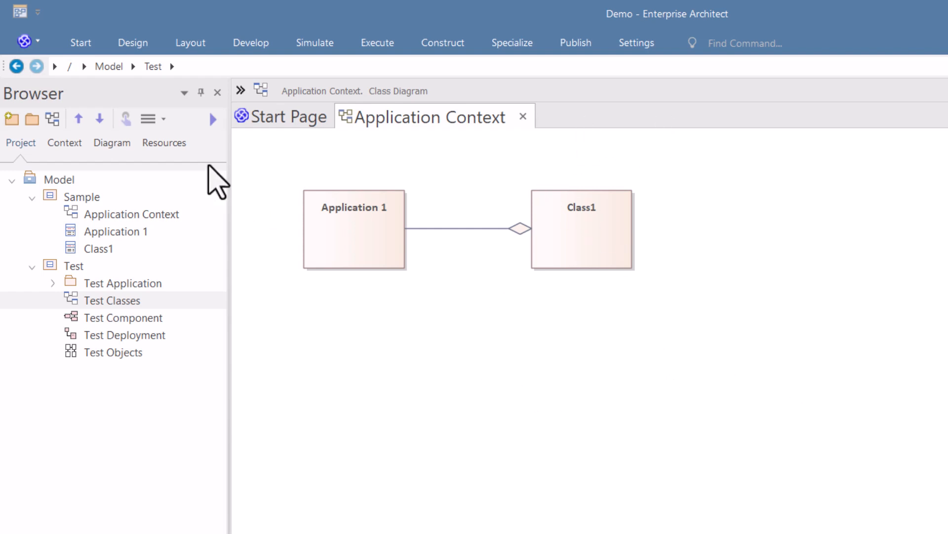
Turn off ribbon minimizing and return to the Start commands.
{"action": "left_click", "coordinate": [36, 15]}
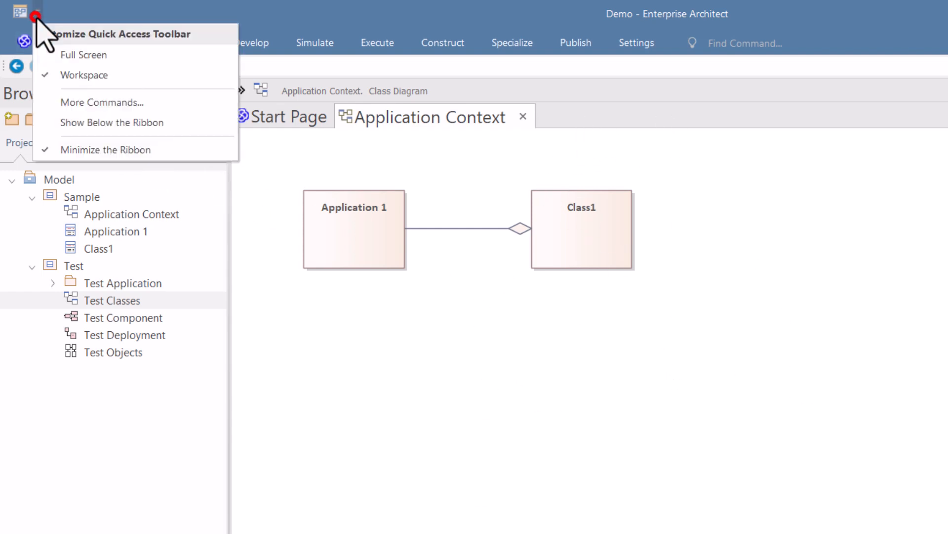
{"action": "left_click", "coordinate": [104, 150]}
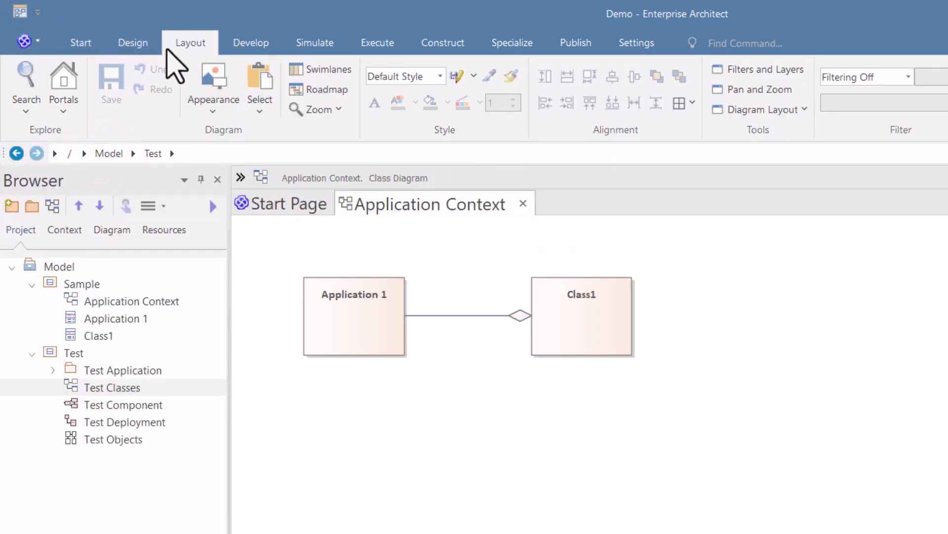
{"action": "left_click", "coordinate": [140, 42]}
{"action": "left_click", "coordinate": [79, 41]}
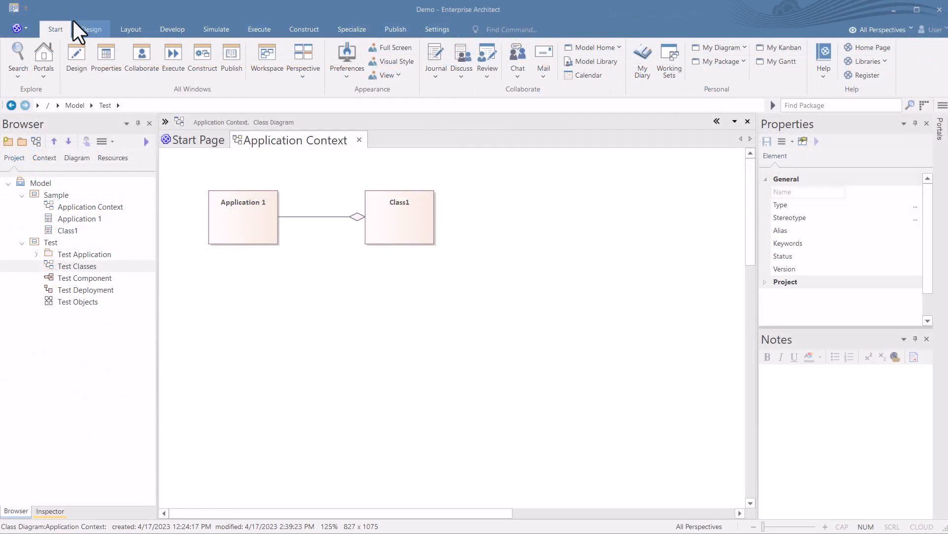
Look through the project, print and recent model options of the application's main file commands, and close them.
{"action": "left_click", "coordinate": [28, 27]}
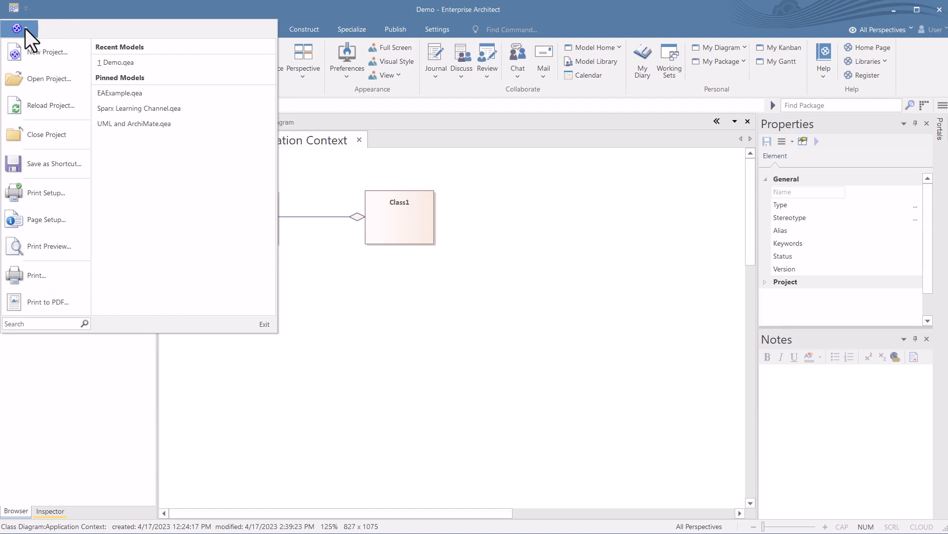
{"action": "left_click", "coordinate": [28, 28]}
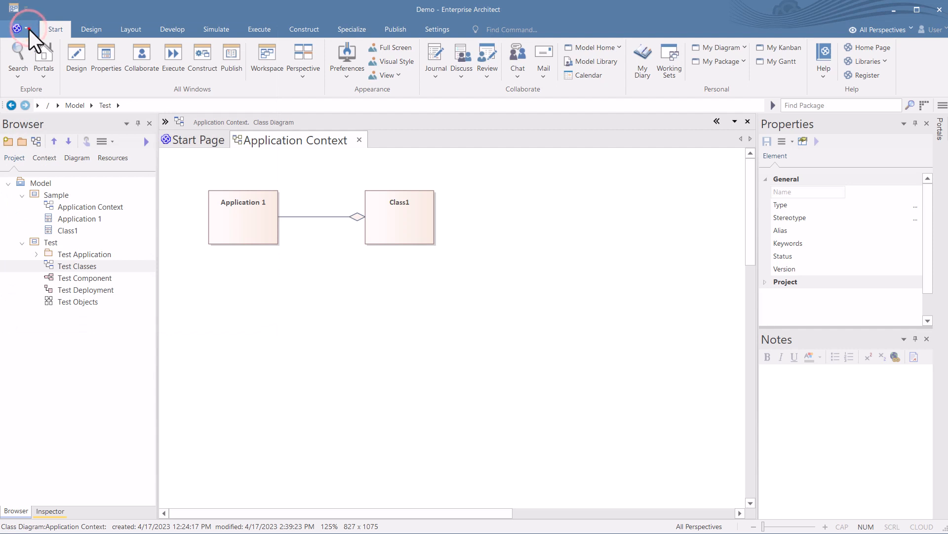
{"action": "left_click", "coordinate": [29, 28]}
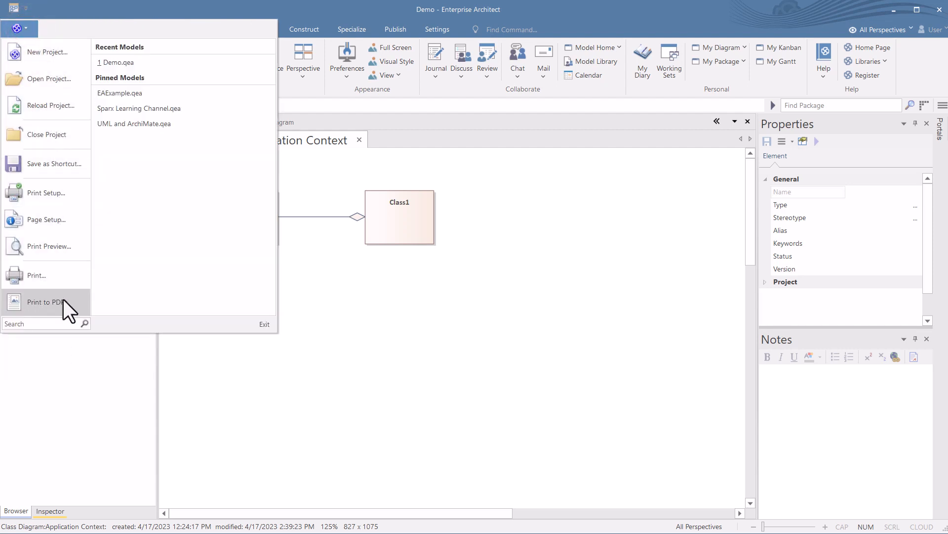
{"action": "left_click", "coordinate": [27, 29]}
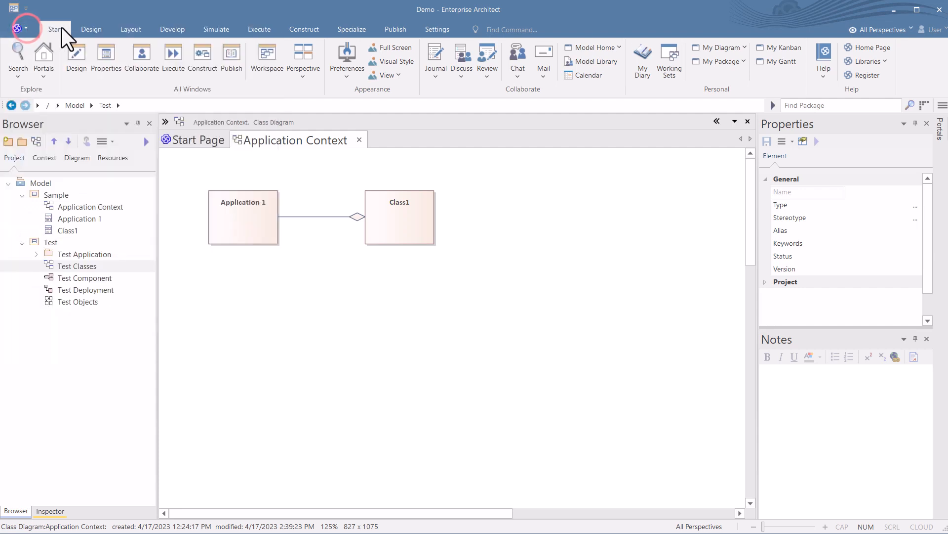
Look through the ribbon's command sets from Design to Settings and return to the Start commands.
{"action": "left_click", "coordinate": [91, 29]}
{"action": "left_click", "coordinate": [127, 29]}
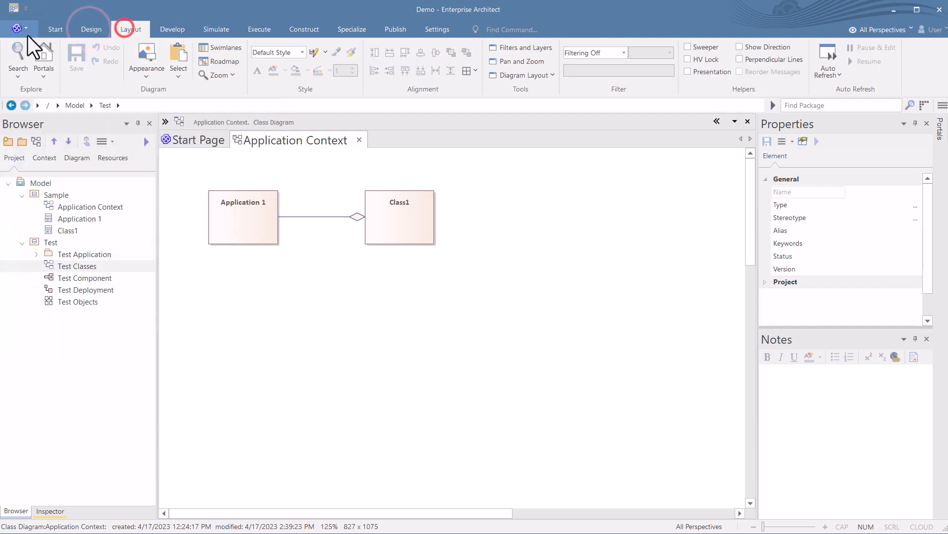
{"action": "left_click", "coordinate": [212, 29]}
{"action": "left_click", "coordinate": [170, 29]}
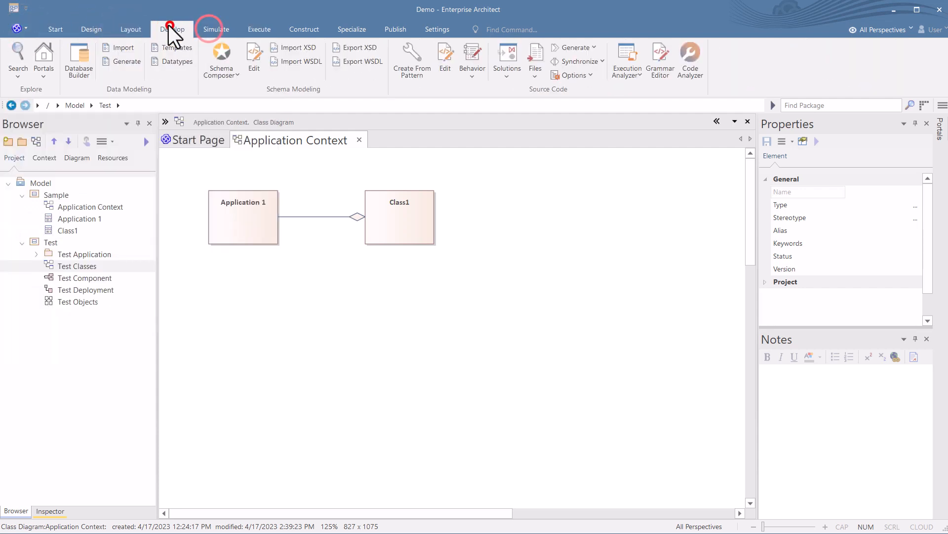
{"action": "left_click", "coordinate": [258, 30]}
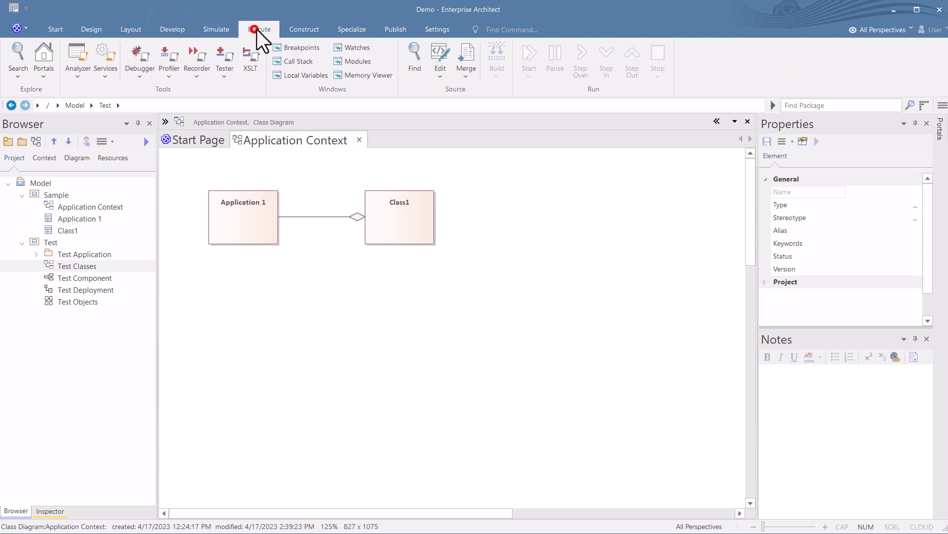
{"action": "left_click", "coordinate": [300, 29]}
{"action": "left_click", "coordinate": [347, 28]}
{"action": "left_click", "coordinate": [394, 29]}
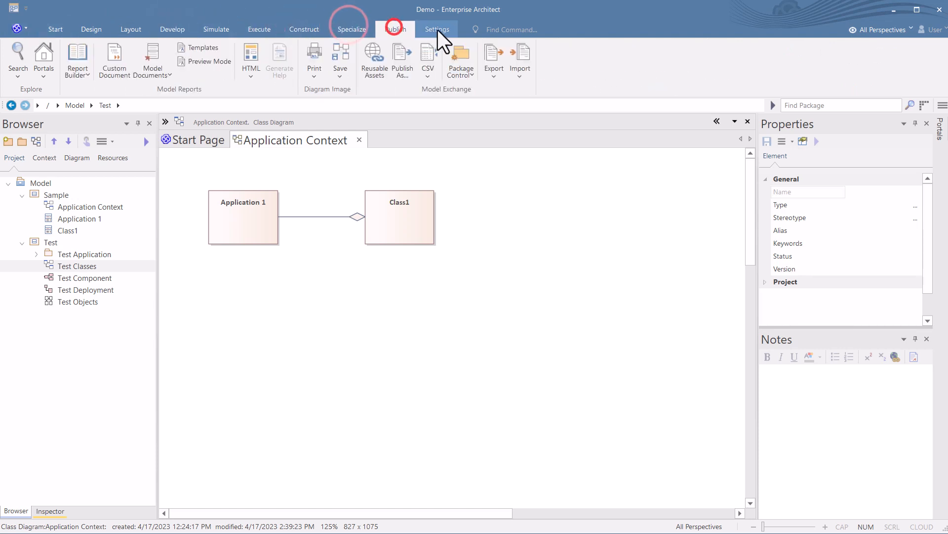
{"action": "left_click", "coordinate": [437, 29]}
{"action": "left_click", "coordinate": [57, 29]}
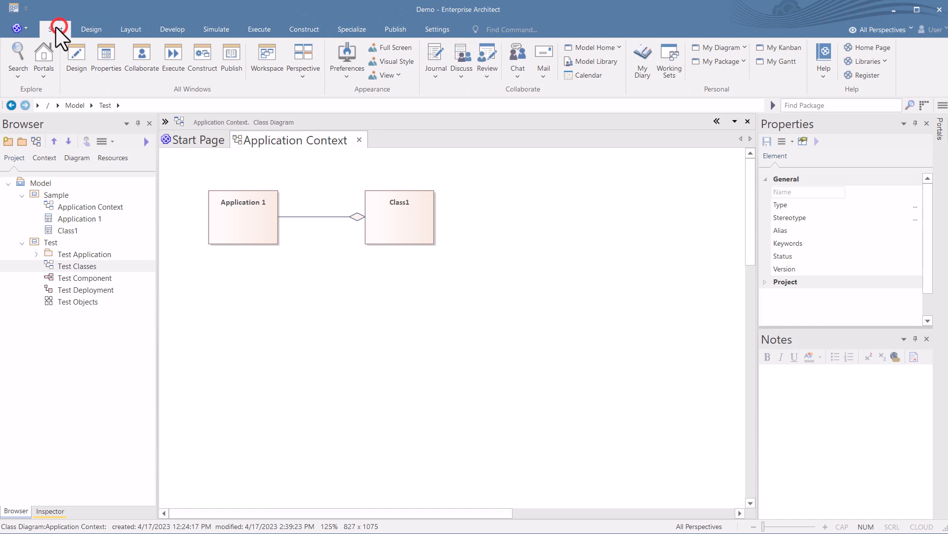
Show and hide the main file commands once more, staying on the Start ribbon.
{"action": "left_click", "coordinate": [22, 26]}
{"action": "left_click", "coordinate": [22, 26]}
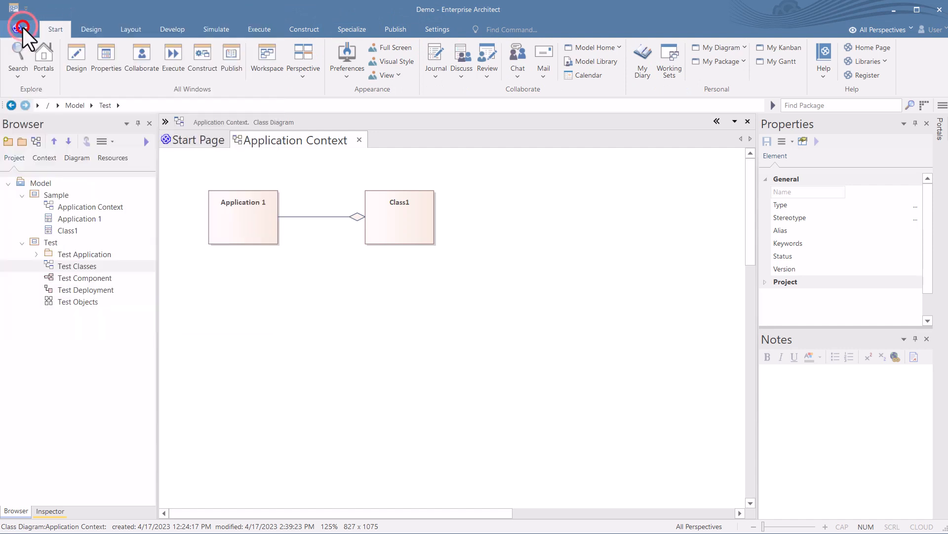
{"action": "left_click", "coordinate": [54, 28]}
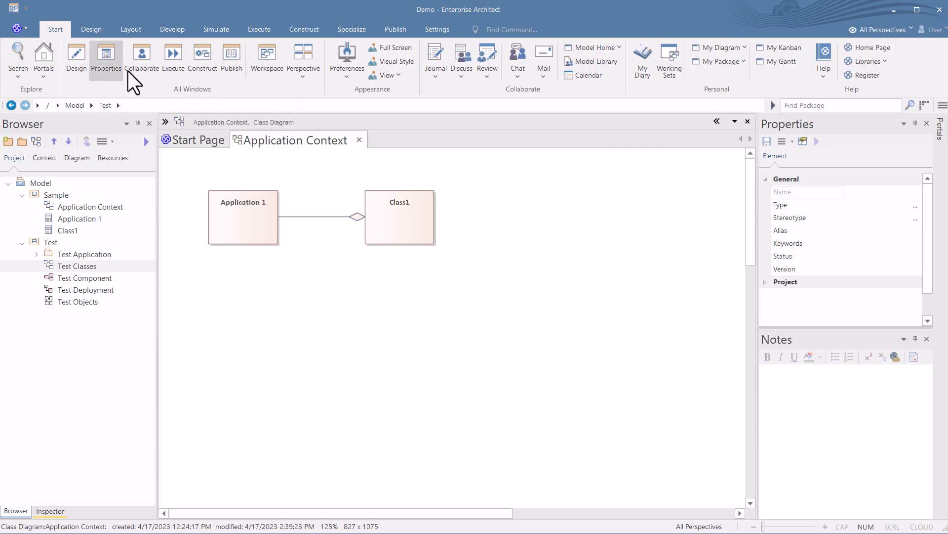
Look through the Design, Layout, Develop, Simulate, Execute and Construct command sets and return to the Start commands.
{"action": "left_click", "coordinate": [94, 29]}
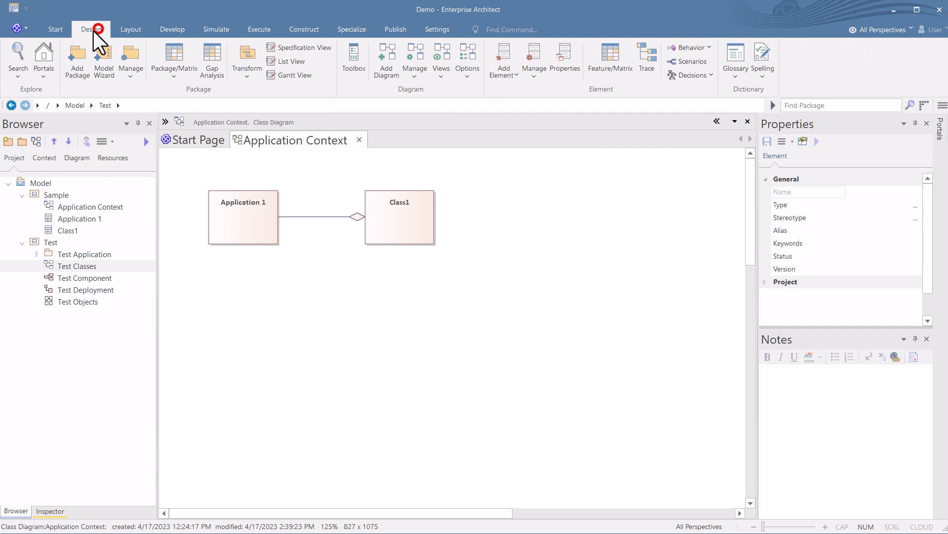
{"action": "left_click", "coordinate": [126, 29]}
{"action": "left_click", "coordinate": [173, 29]}
{"action": "left_click", "coordinate": [212, 29]}
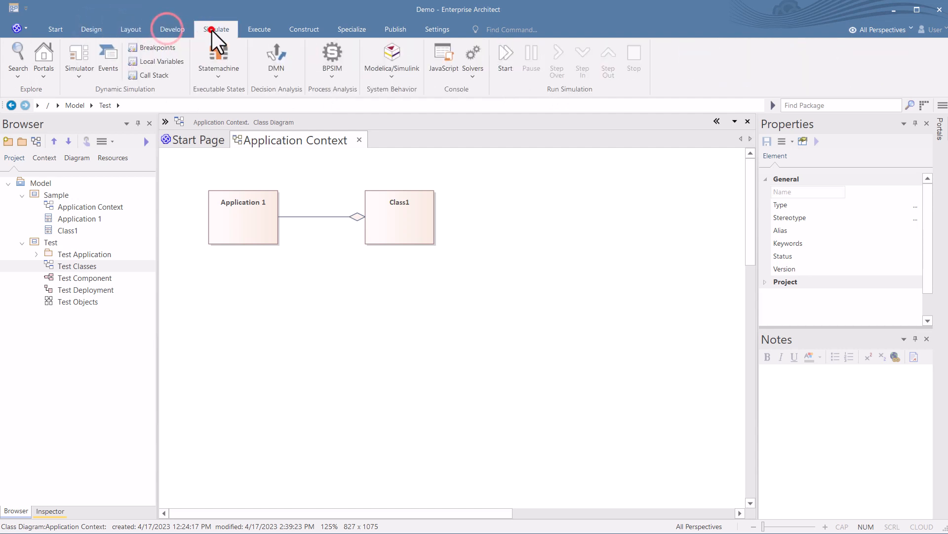
{"action": "left_click", "coordinate": [257, 29]}
{"action": "left_click", "coordinate": [298, 28]}
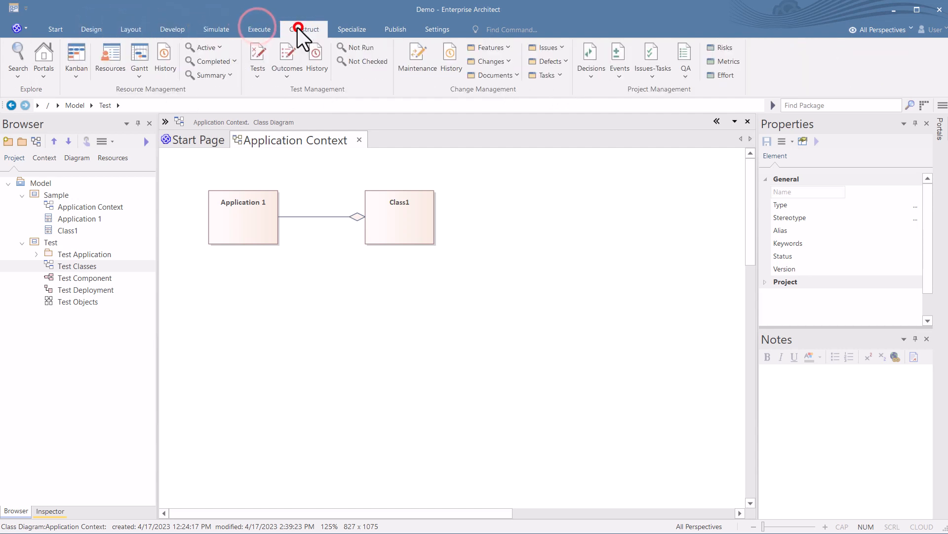
{"action": "left_click", "coordinate": [56, 28]}
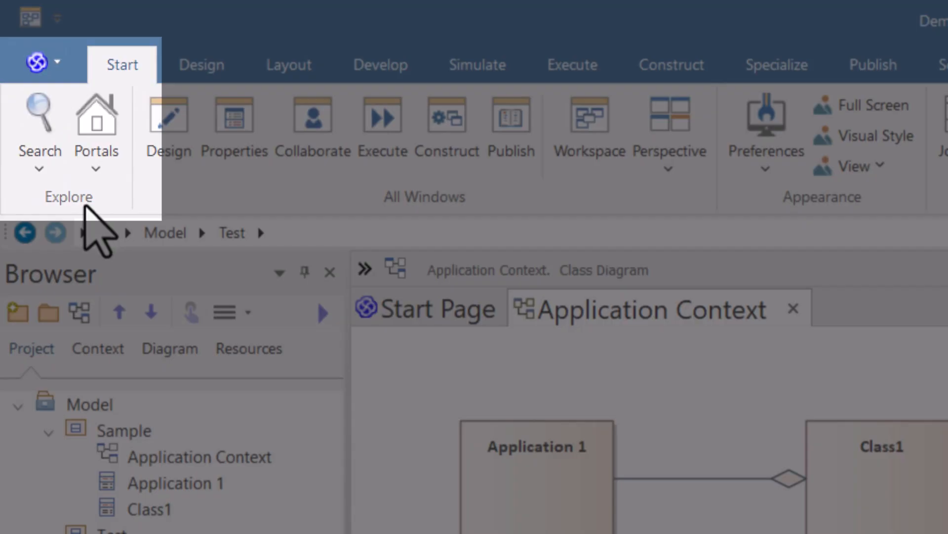
Check the Explore commands in each ribbon command set from Design through Publish.
{"action": "left_click", "coordinate": [34, 91]}
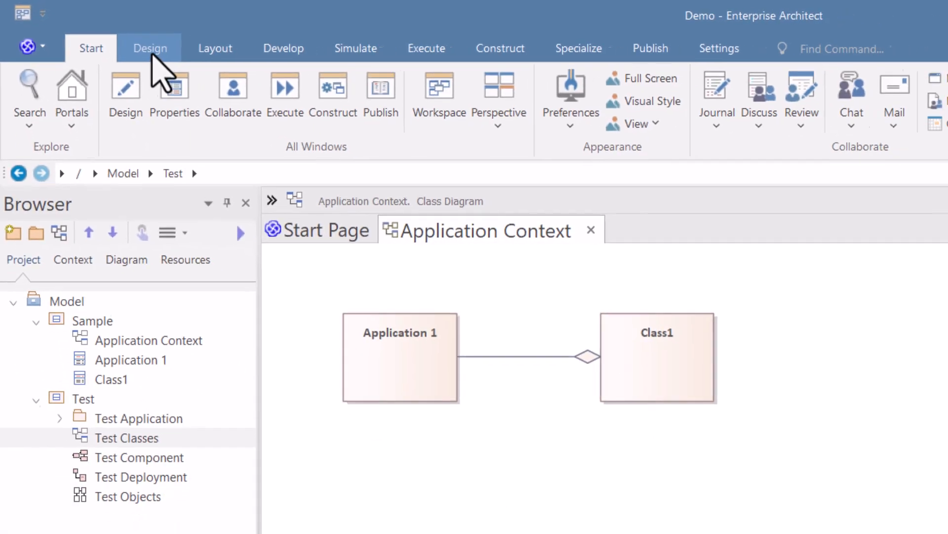
{"action": "left_click", "coordinate": [197, 63]}
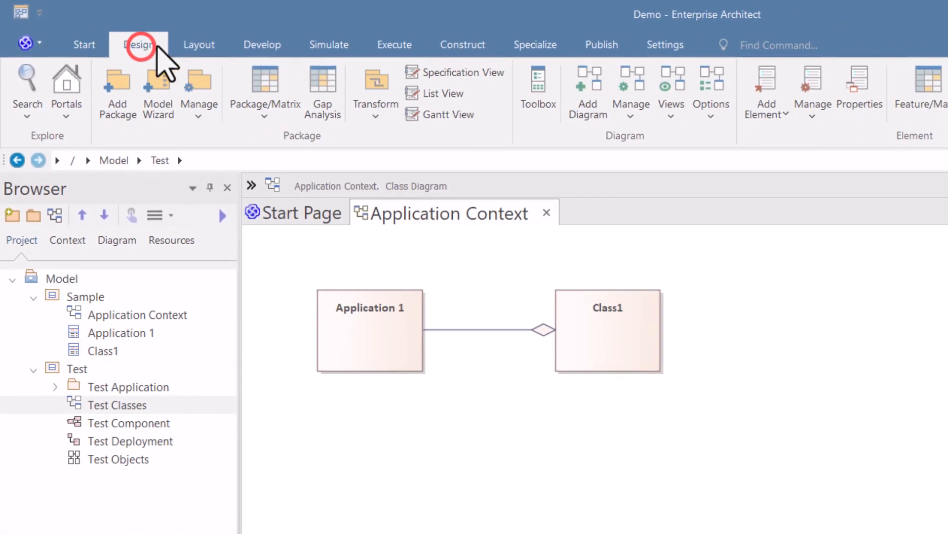
{"action": "left_click", "coordinate": [282, 64]}
{"action": "left_click", "coordinate": [249, 45]}
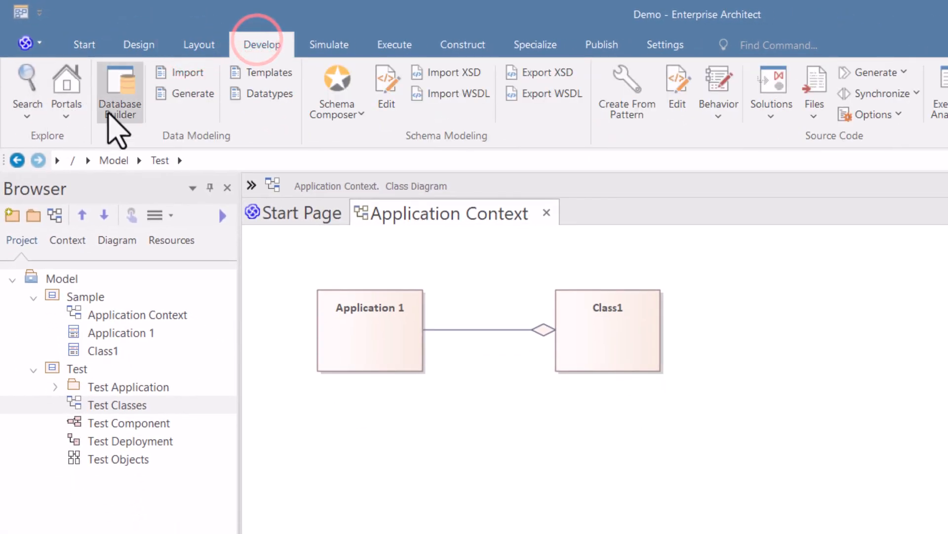
{"action": "left_click", "coordinate": [327, 44]}
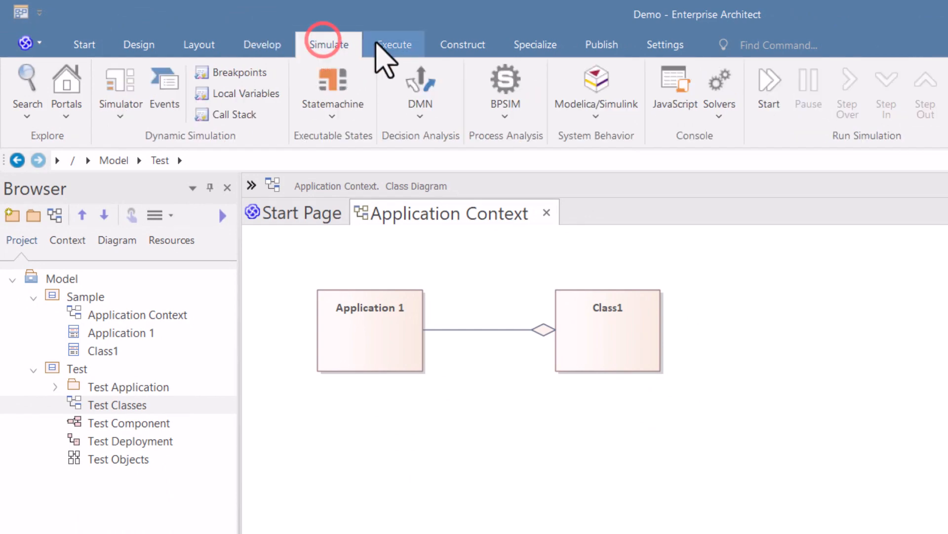
{"action": "left_click", "coordinate": [391, 44]}
{"action": "left_click", "coordinate": [457, 45]}
{"action": "left_click", "coordinate": [534, 45]}
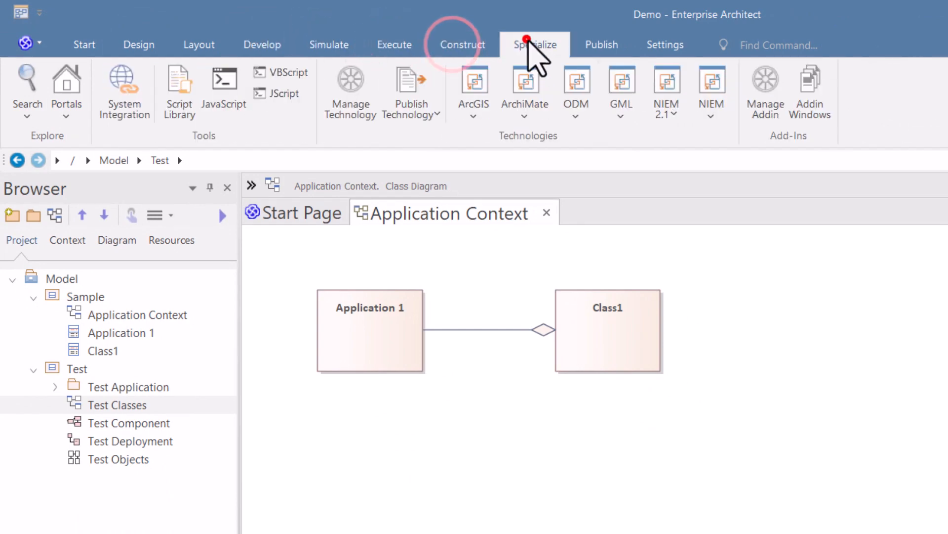
{"action": "left_click", "coordinate": [601, 44]}
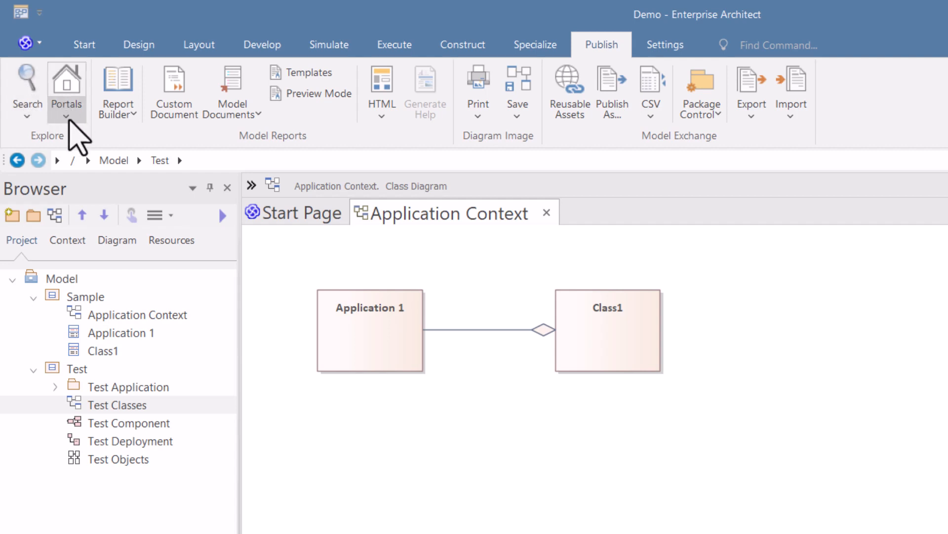
Look at the available Portals, close their list and return to the Start commands.
{"action": "left_click", "coordinate": [66, 115]}
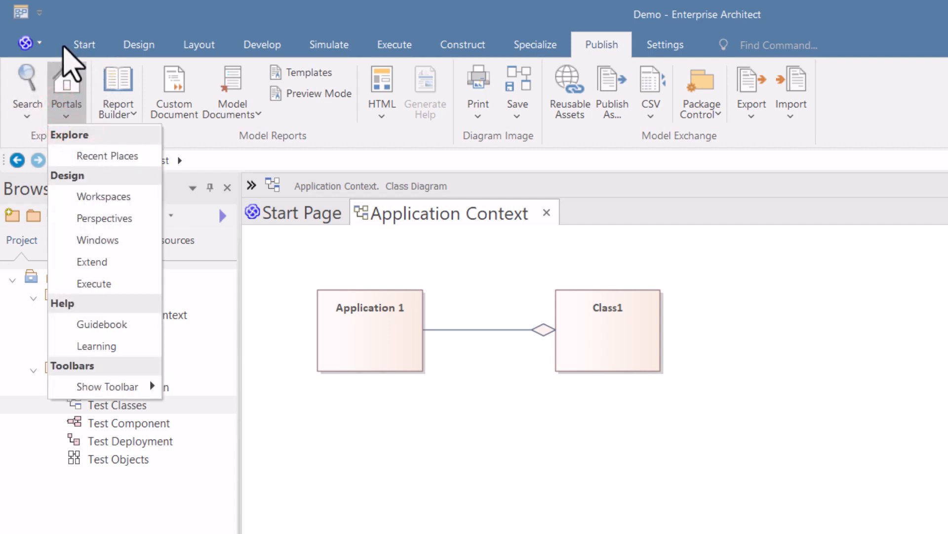
{"action": "left_click", "coordinate": [827, 356]}
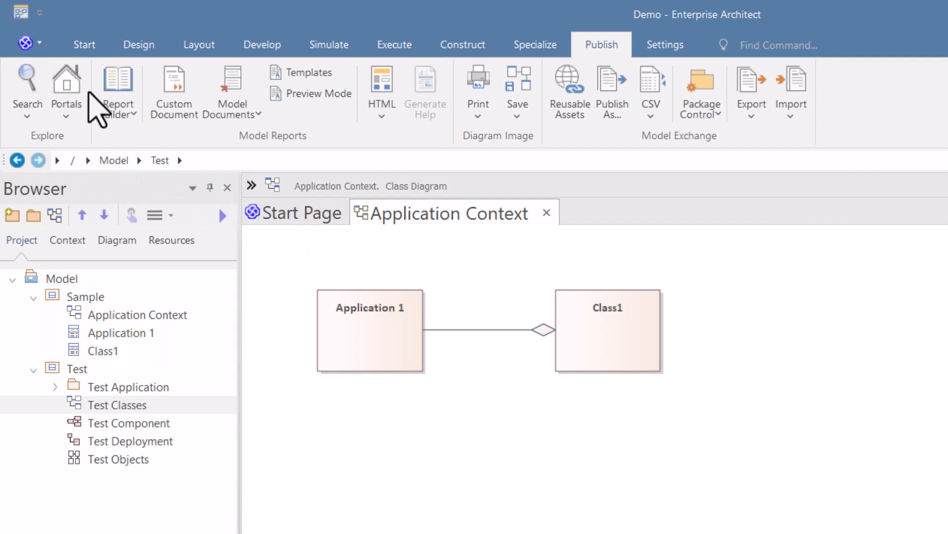
{"action": "left_click", "coordinate": [83, 46]}
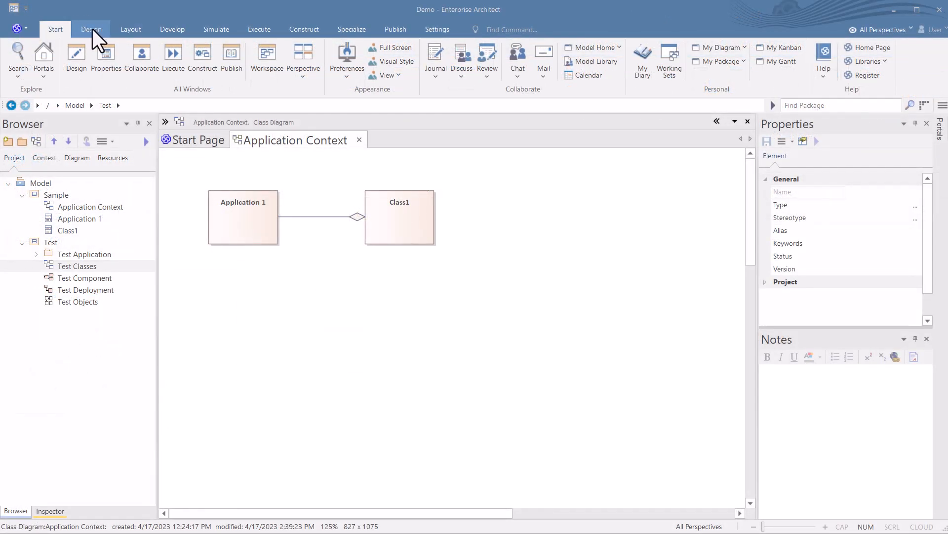
Examine the Design, Layout, Develop, Simulate, Execute and Construct command sets one after another.
{"action": "left_click", "coordinate": [92, 28]}
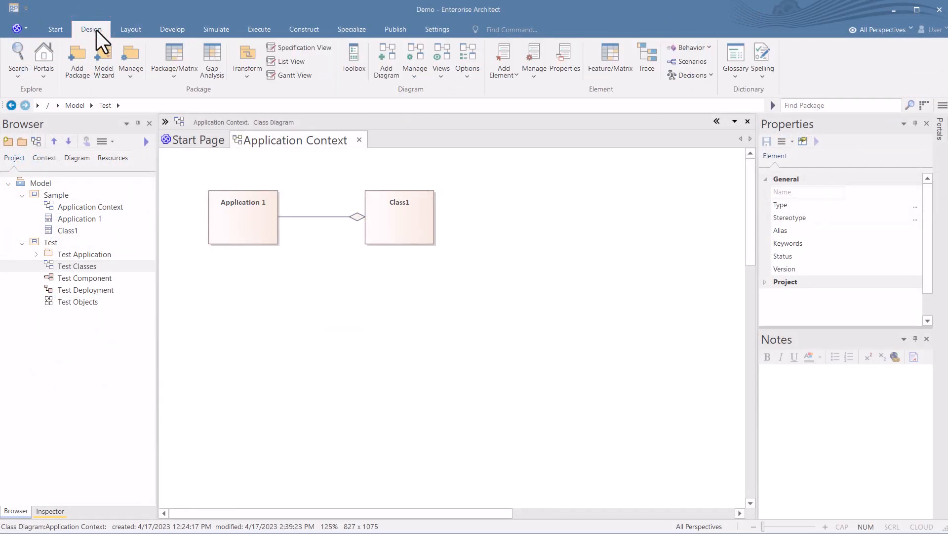
{"action": "left_click", "coordinate": [126, 30]}
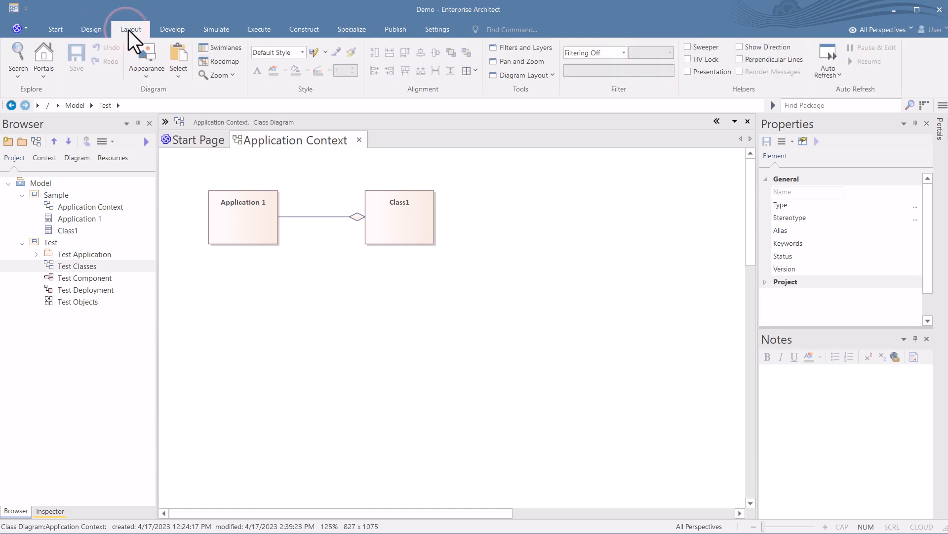
{"action": "left_click", "coordinate": [175, 30]}
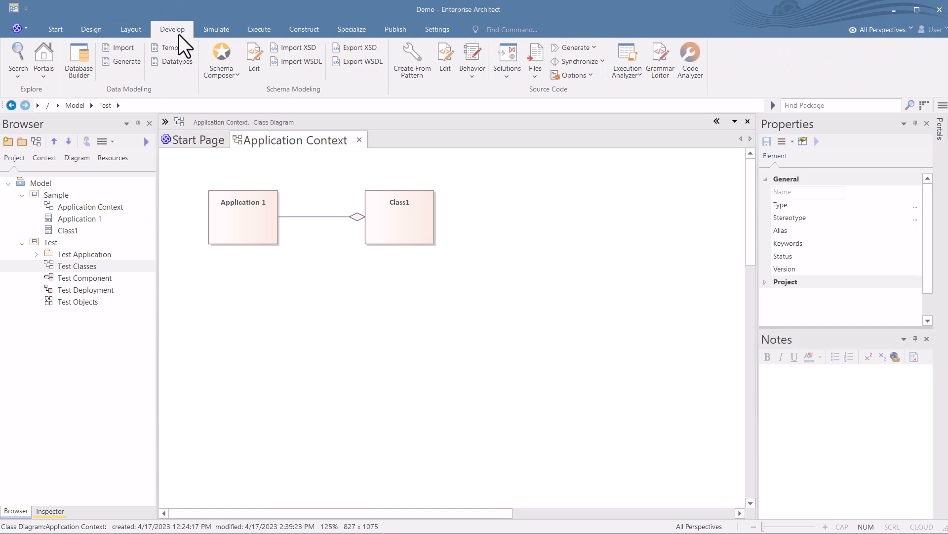
{"action": "left_click", "coordinate": [218, 31]}
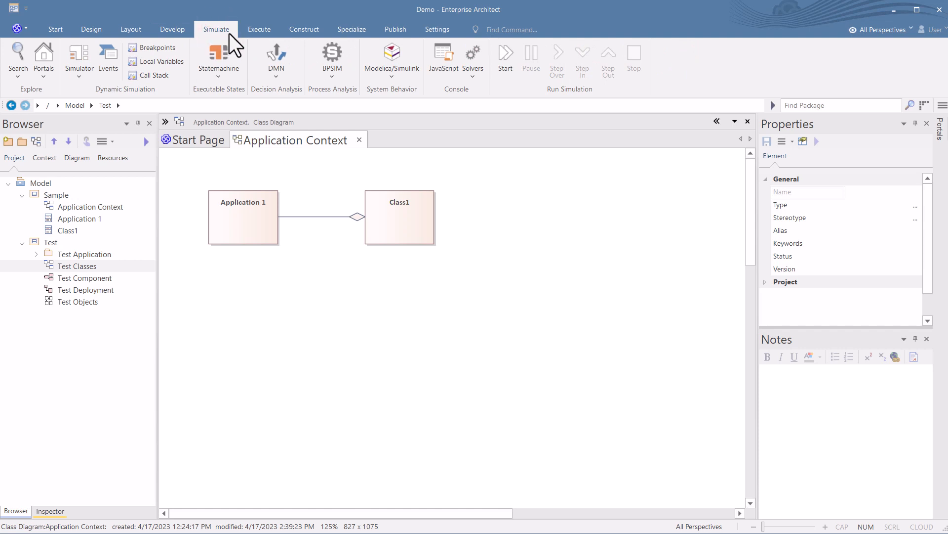
{"action": "left_click", "coordinate": [257, 30]}
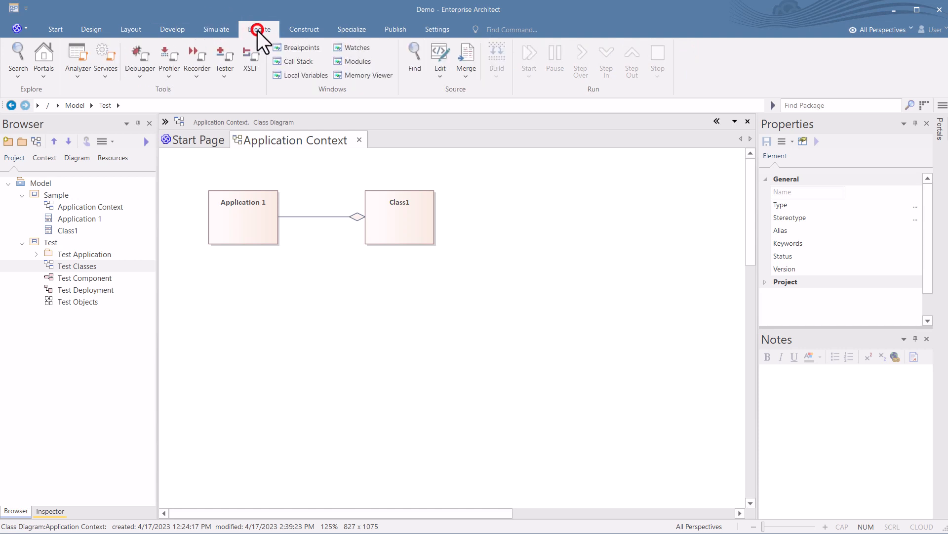
{"action": "left_click", "coordinate": [304, 28]}
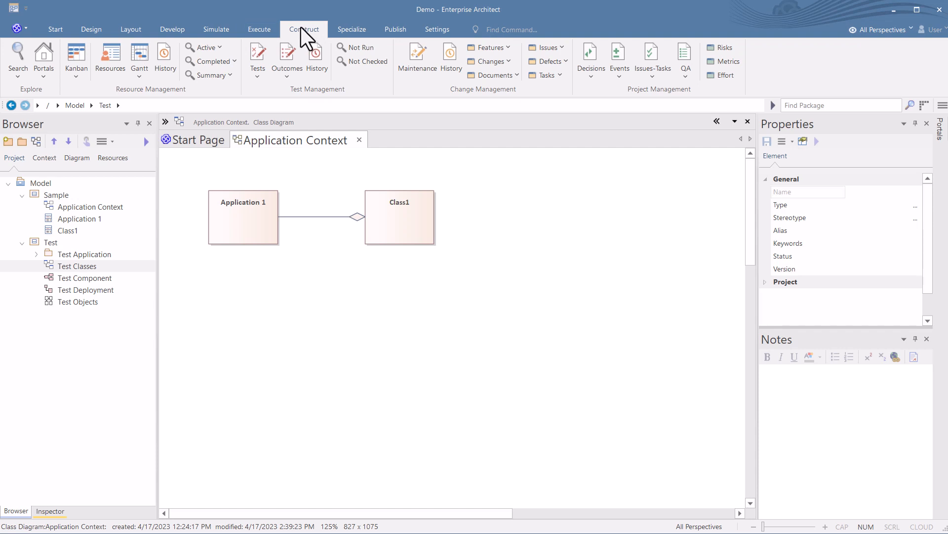
Examine the Specialize commands, including the Publish Technology options, and close the options.
{"action": "left_click", "coordinate": [344, 28]}
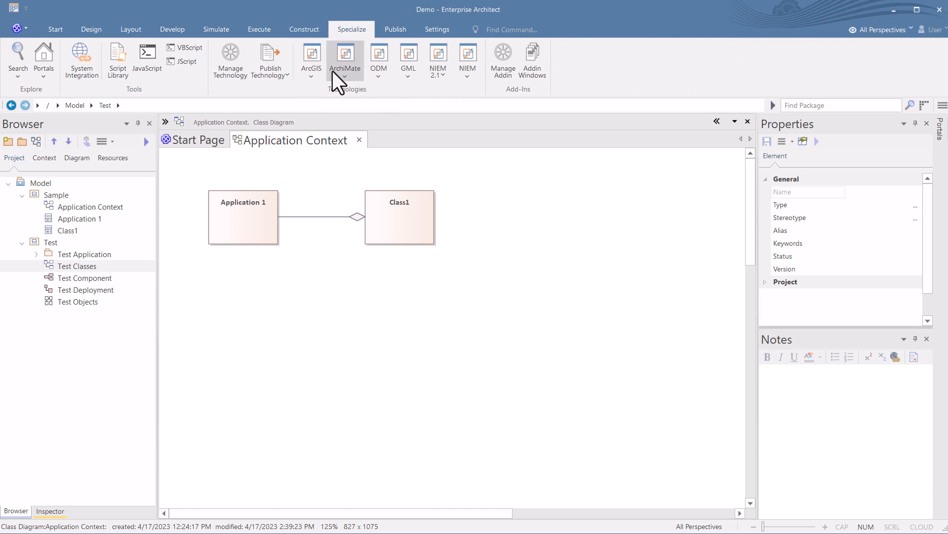
{"action": "left_click", "coordinate": [276, 76]}
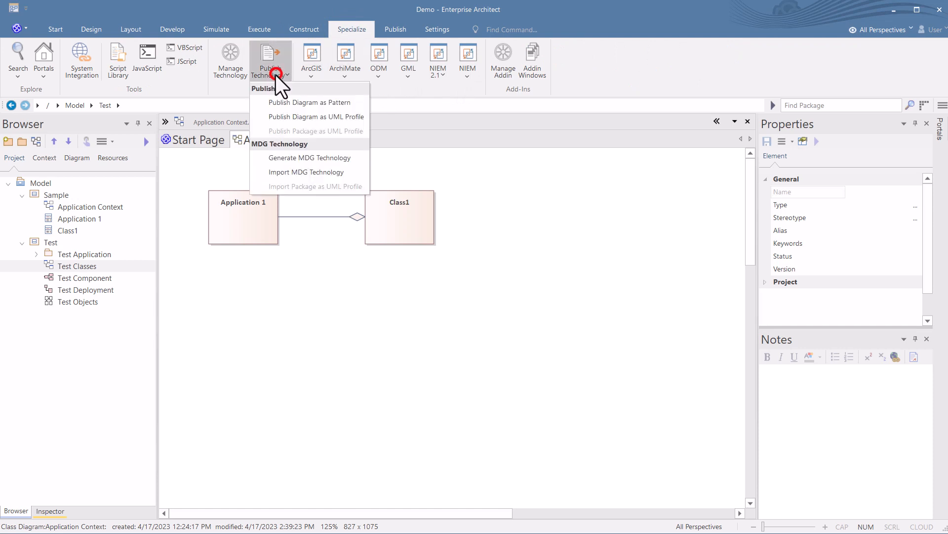
{"action": "left_click", "coordinate": [353, 31]}
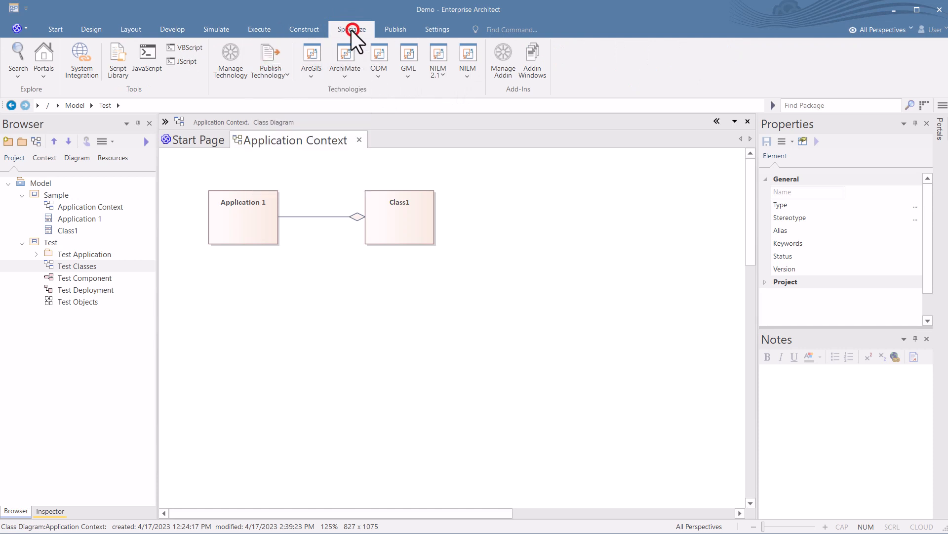
Examine the Publish and Settings command sets, including the reference data Settings and model Transfer options, and close the options.
{"action": "left_click", "coordinate": [390, 31]}
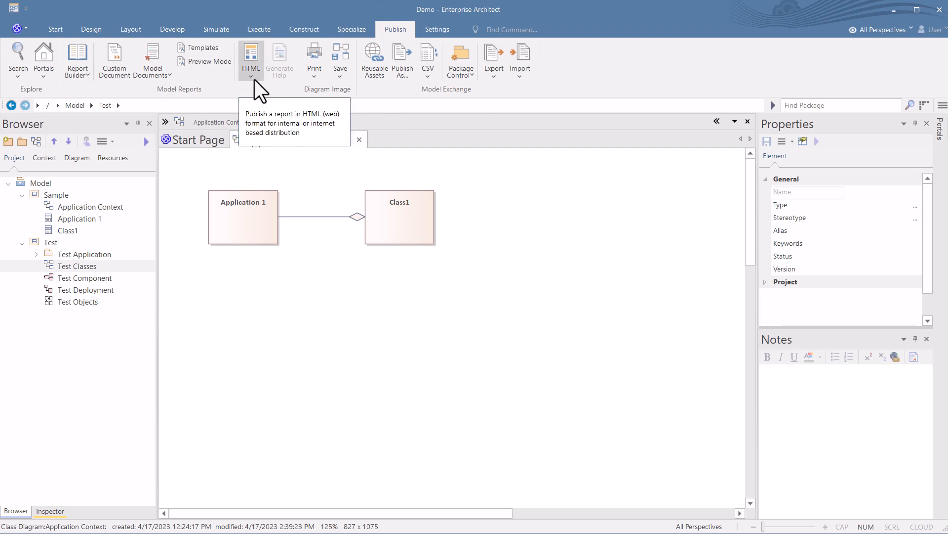
{"action": "left_click", "coordinate": [437, 30]}
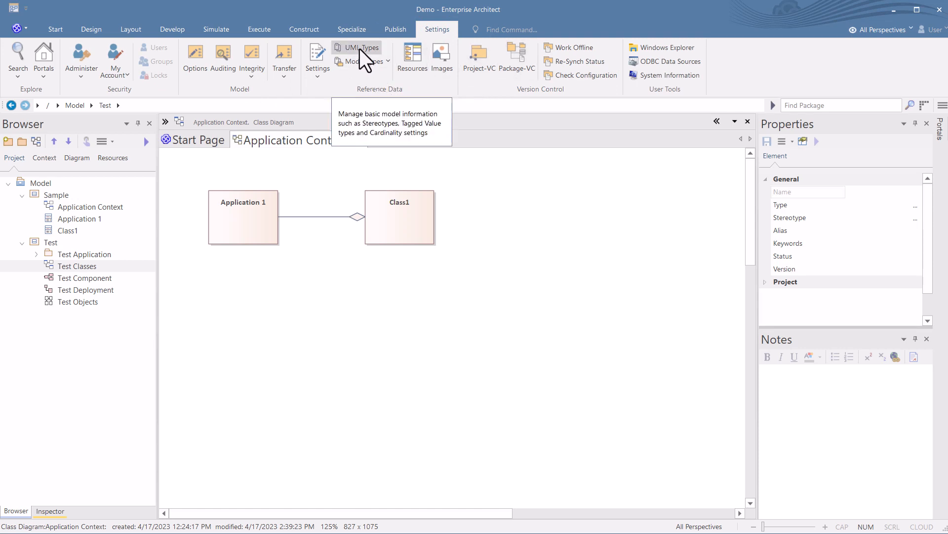
{"action": "left_click", "coordinate": [315, 76]}
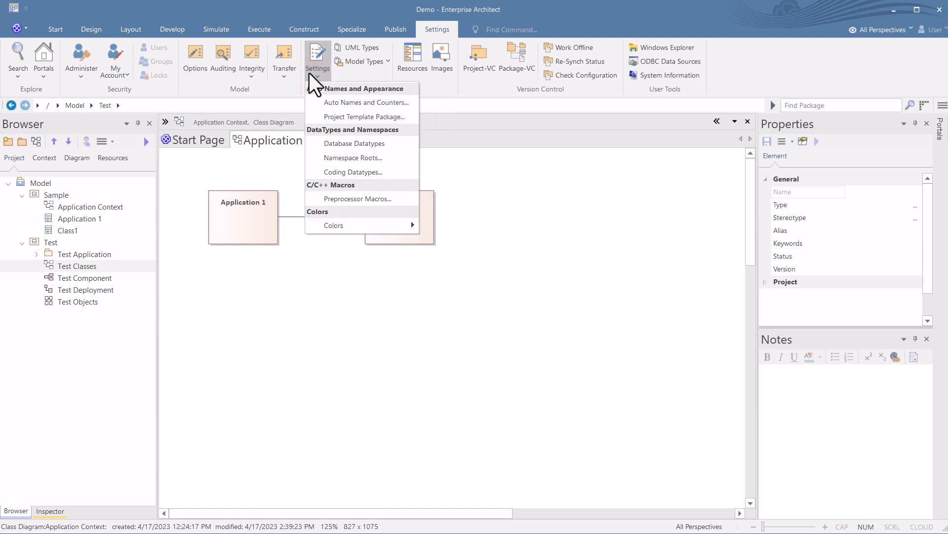
{"action": "left_click", "coordinate": [288, 73]}
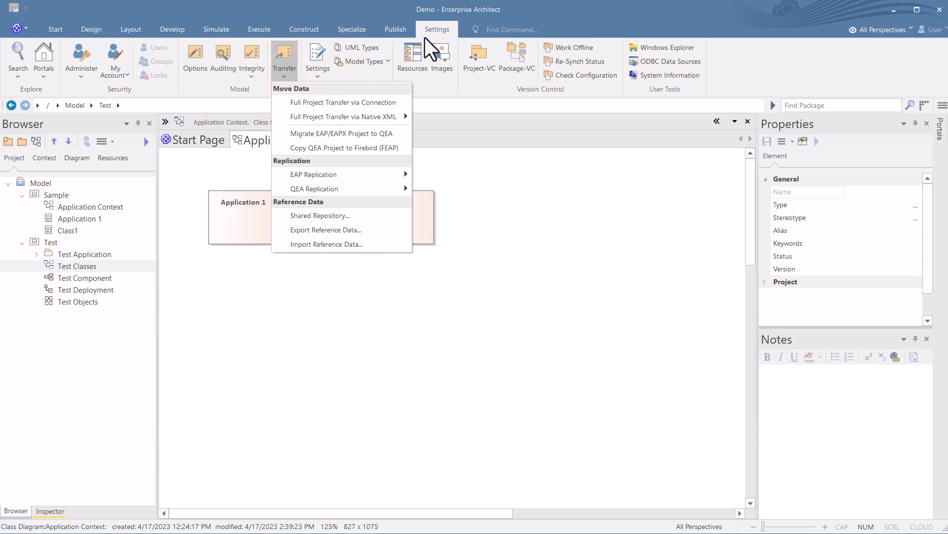
{"action": "left_click", "coordinate": [435, 29]}
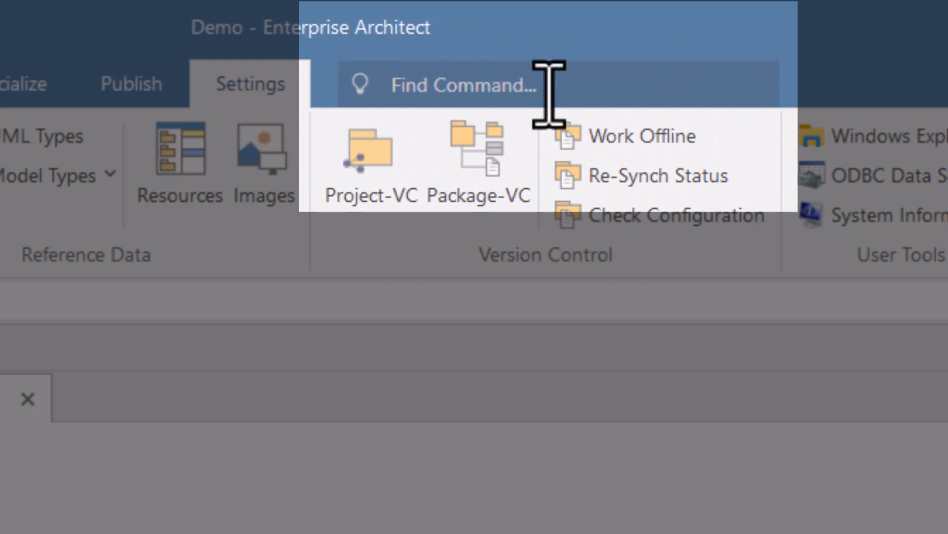
Try out the Find Command search field and revisit the Start, Layout and Publish command sets.
{"action": "left_click", "coordinate": [486, 86]}
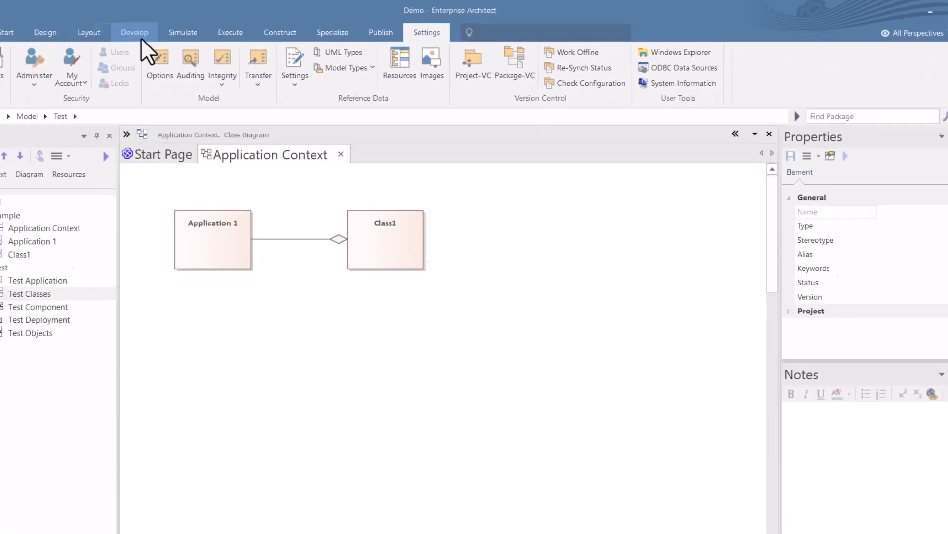
{"action": "left_click", "coordinate": [8, 31]}
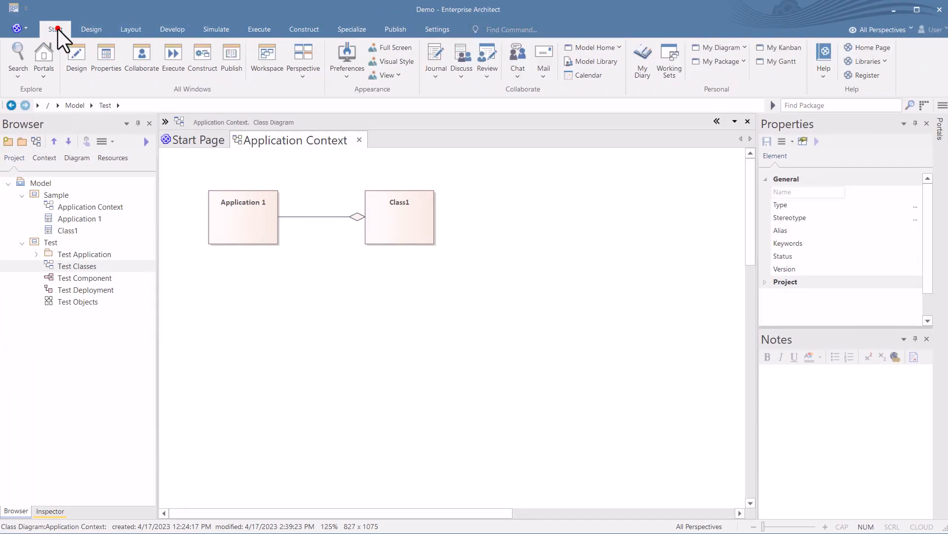
{"action": "left_click", "coordinate": [132, 28]}
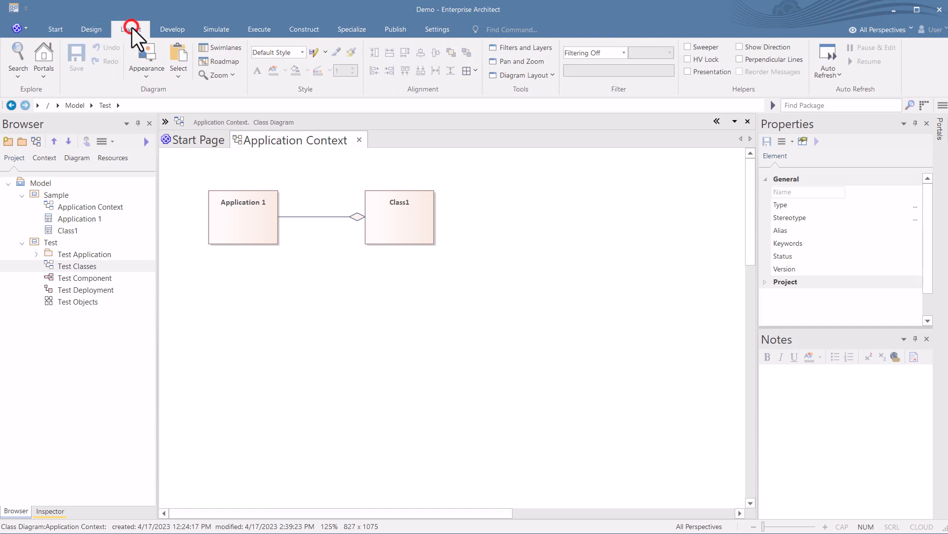
{"action": "left_click", "coordinate": [393, 28]}
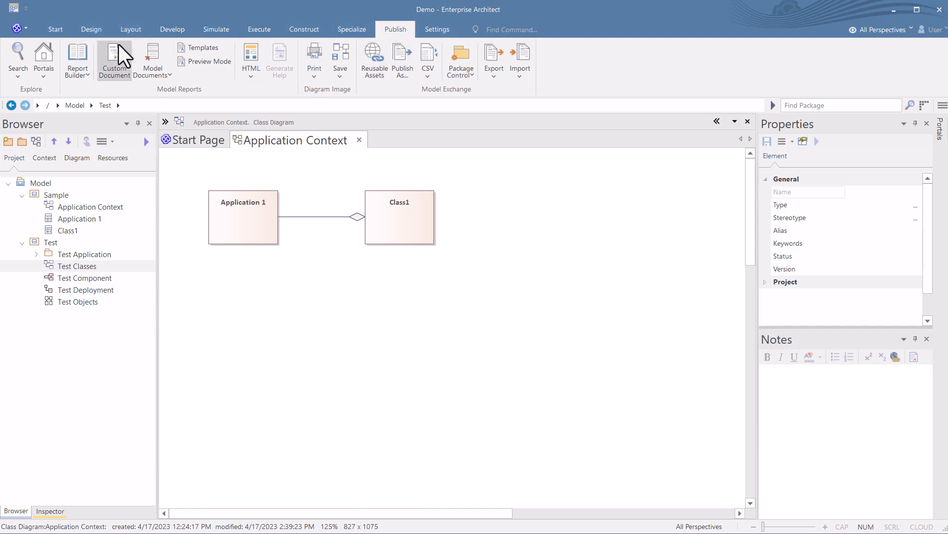
Open the diagram Toolbox and the Traceability window from the Design set of all windows.
{"action": "left_click", "coordinate": [56, 29]}
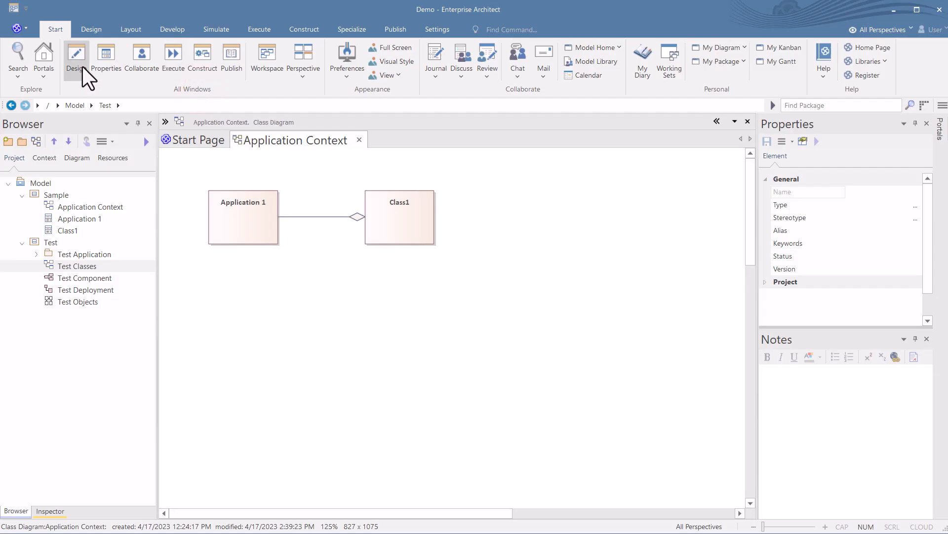
{"action": "left_click", "coordinate": [75, 60]}
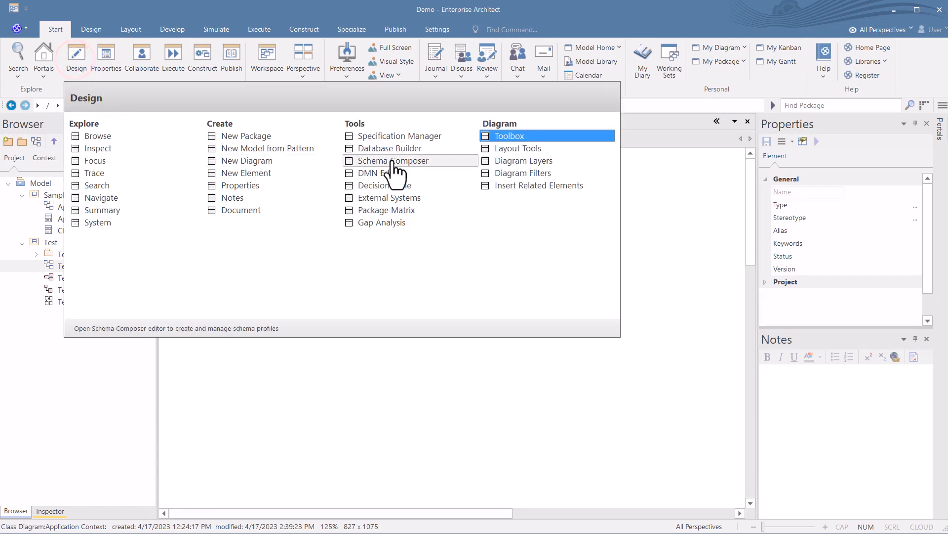
{"action": "left_click", "coordinate": [491, 140]}
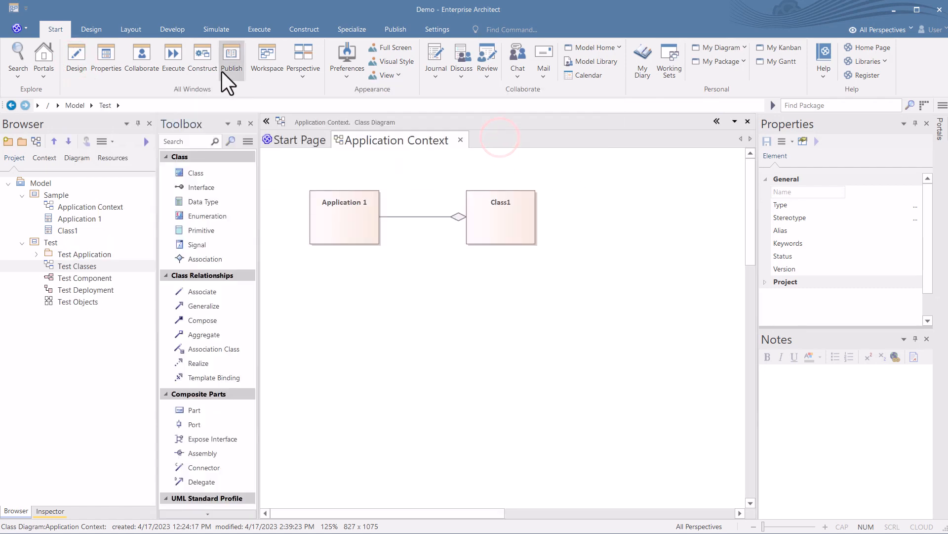
{"action": "left_click", "coordinate": [78, 60]}
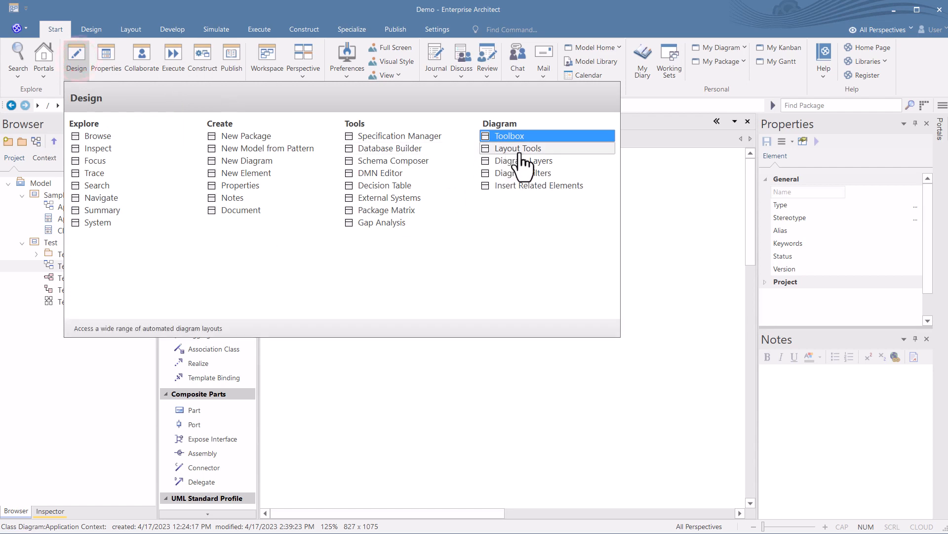
{"action": "left_click", "coordinate": [118, 172]}
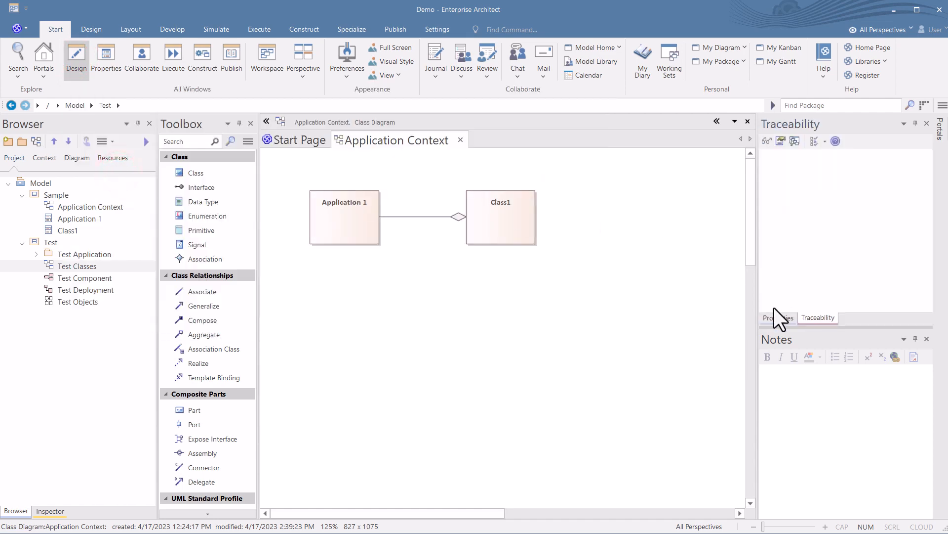
Toggle the Navigate bar off and show it again using the Design set of windows.
{"action": "left_click", "coordinate": [77, 55]}
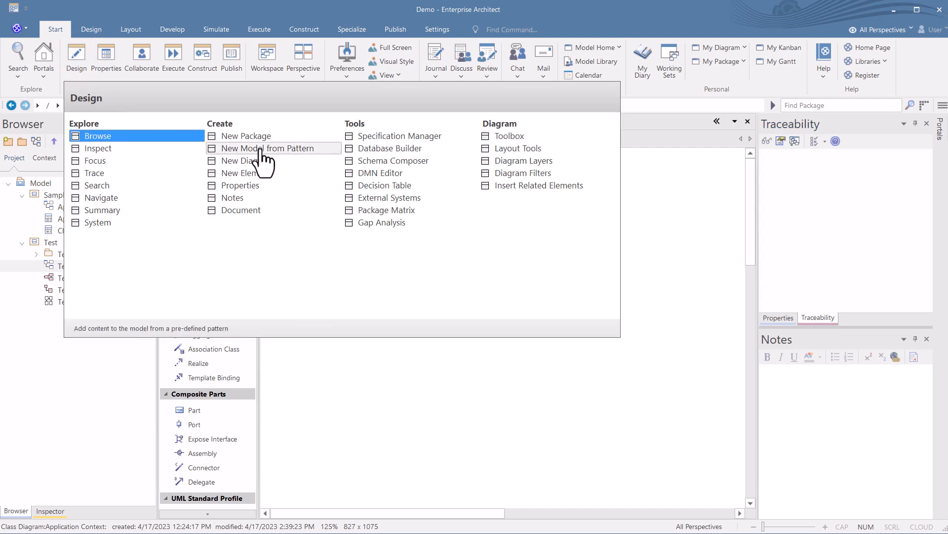
{"action": "left_click", "coordinate": [138, 197]}
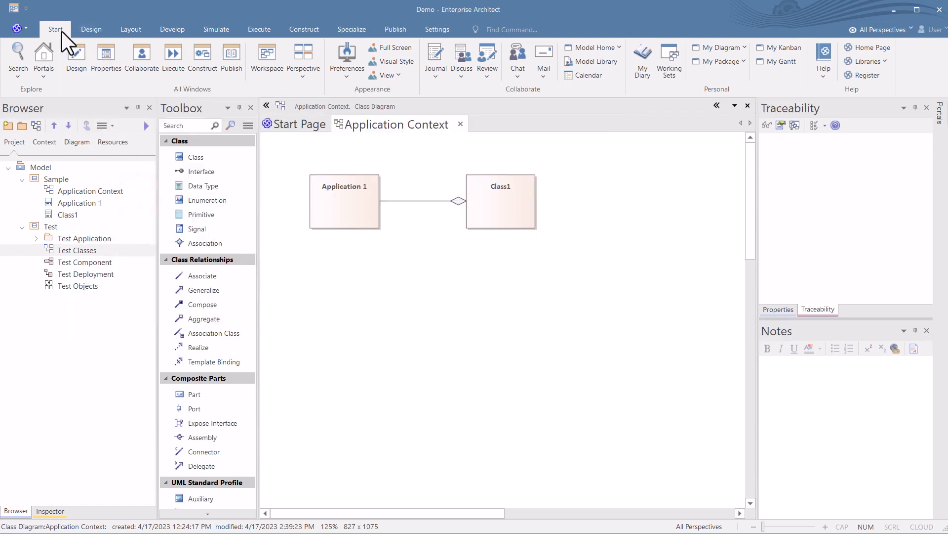
{"action": "left_click", "coordinate": [74, 53]}
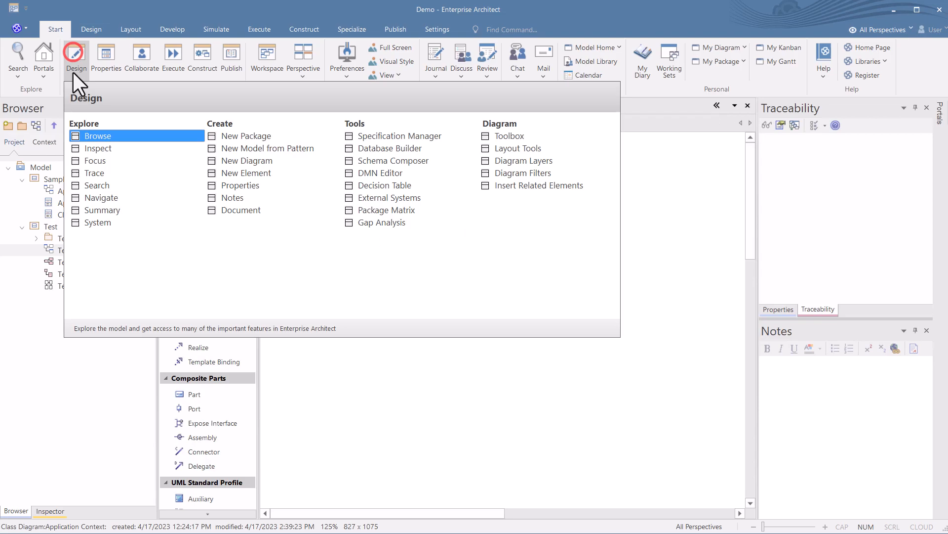
{"action": "left_click", "coordinate": [101, 198]}
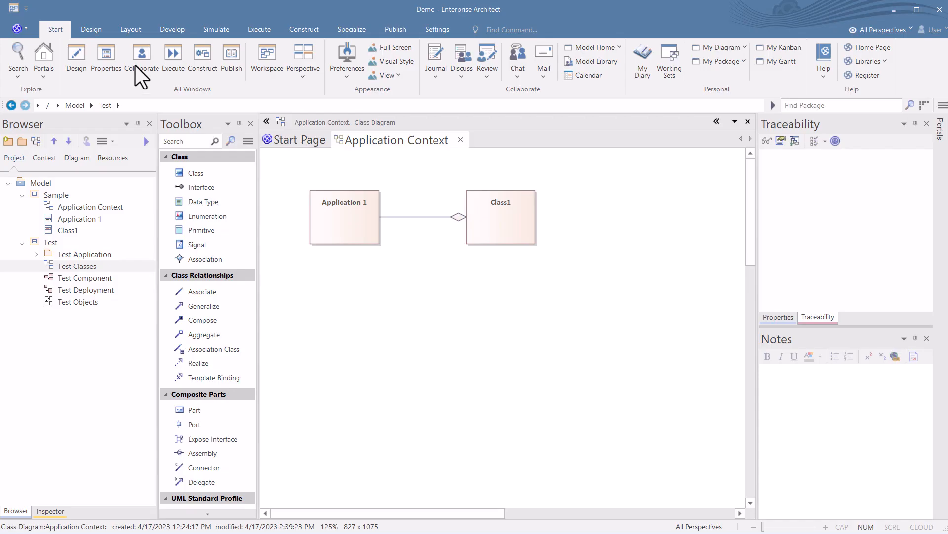
Examine the Workspace layouts and the Properties and Design window lists, closing each list.
{"action": "left_click", "coordinate": [266, 58]}
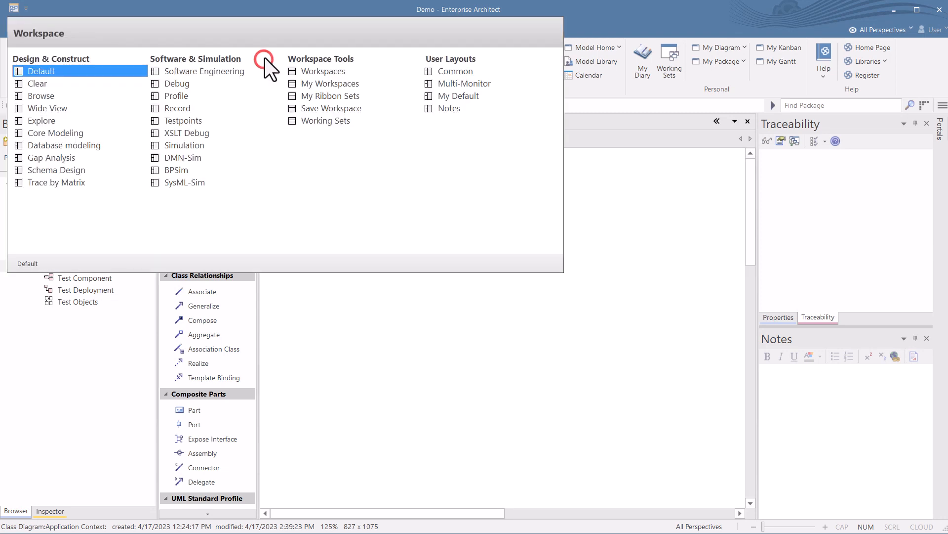
{"action": "left_click", "coordinate": [607, 13]}
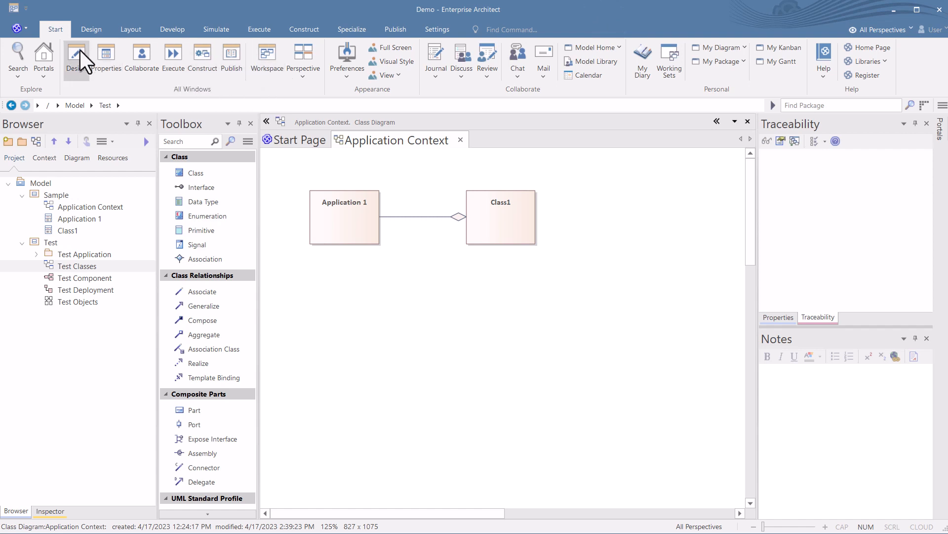
{"action": "left_click", "coordinate": [106, 52]}
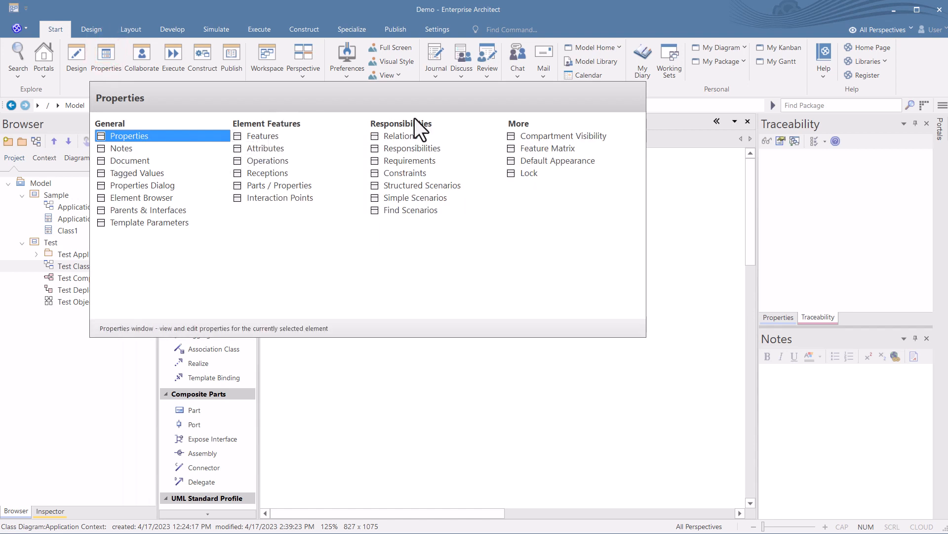
{"action": "left_click", "coordinate": [643, 18]}
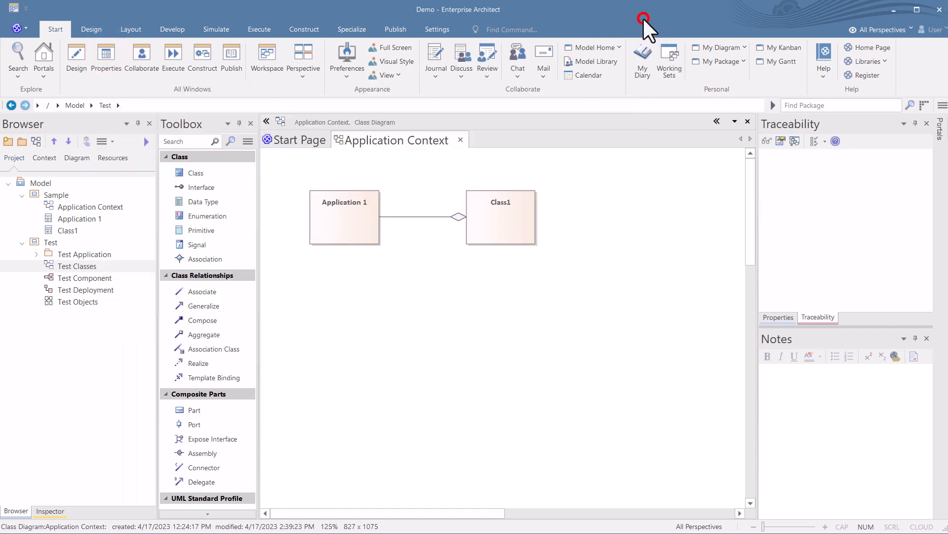
{"action": "left_click", "coordinate": [70, 64]}
{"action": "left_click", "coordinate": [643, 194]}
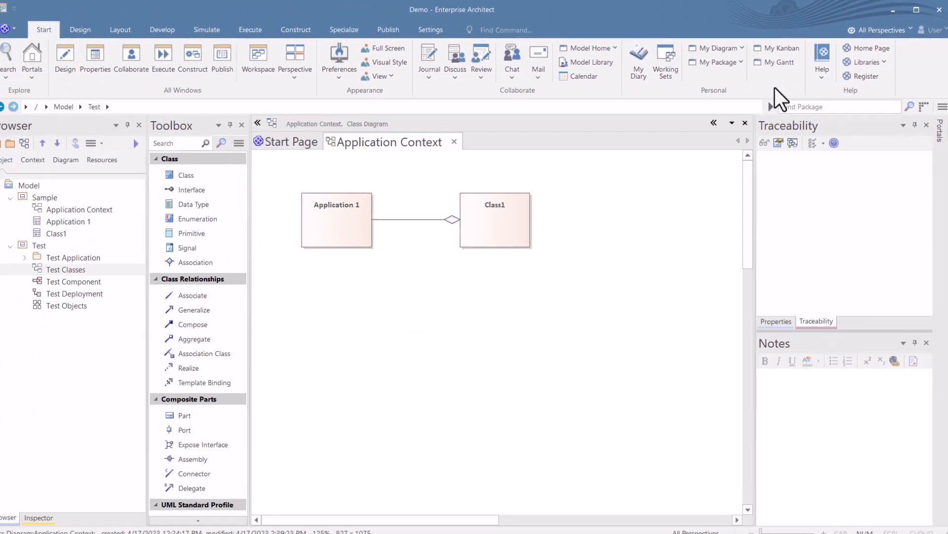
Look through the Design, Layout and Develop command sets and return to the Start commands.
{"action": "left_click", "coordinate": [87, 29]}
{"action": "left_click", "coordinate": [124, 29]}
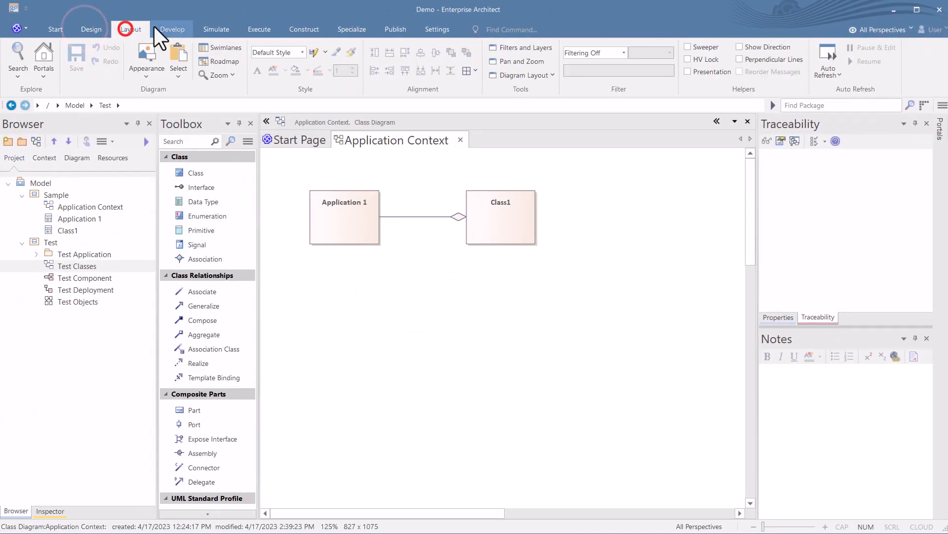
{"action": "left_click", "coordinate": [171, 29]}
{"action": "left_click", "coordinate": [58, 24]}
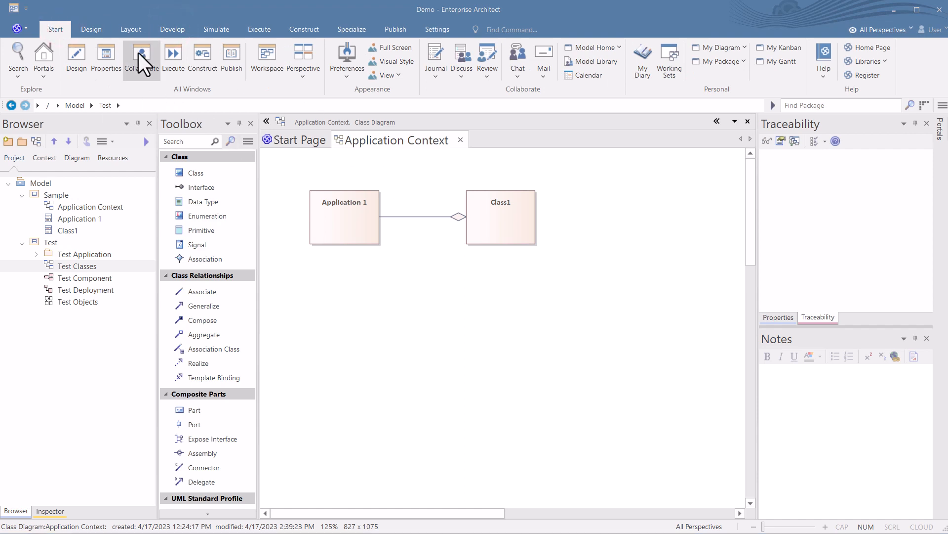
Move Class1 below Application 1 in the diagram and align the left and top edges of both elements.
{"action": "left_click", "coordinate": [129, 31]}
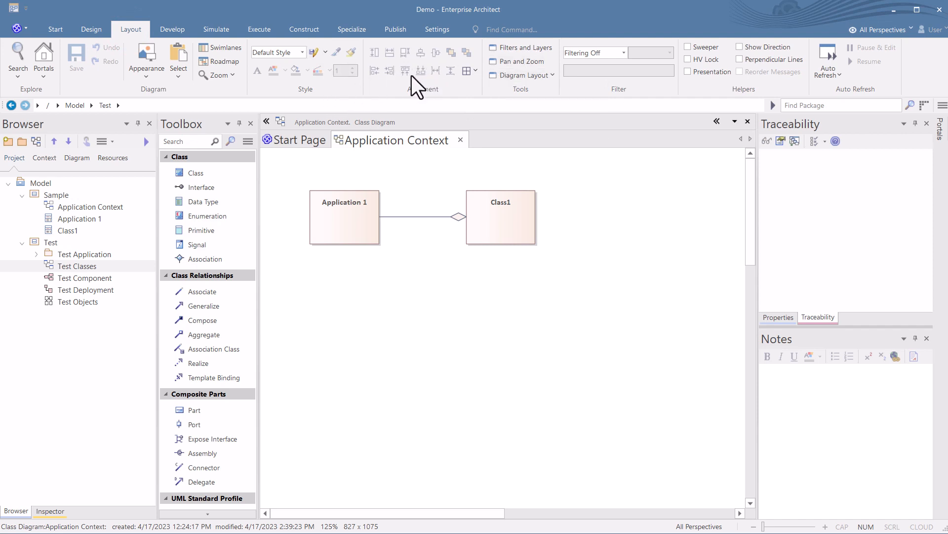
{"action": "left_click_drag", "start_coordinate": [493, 218], "coordinate": [475, 361]}
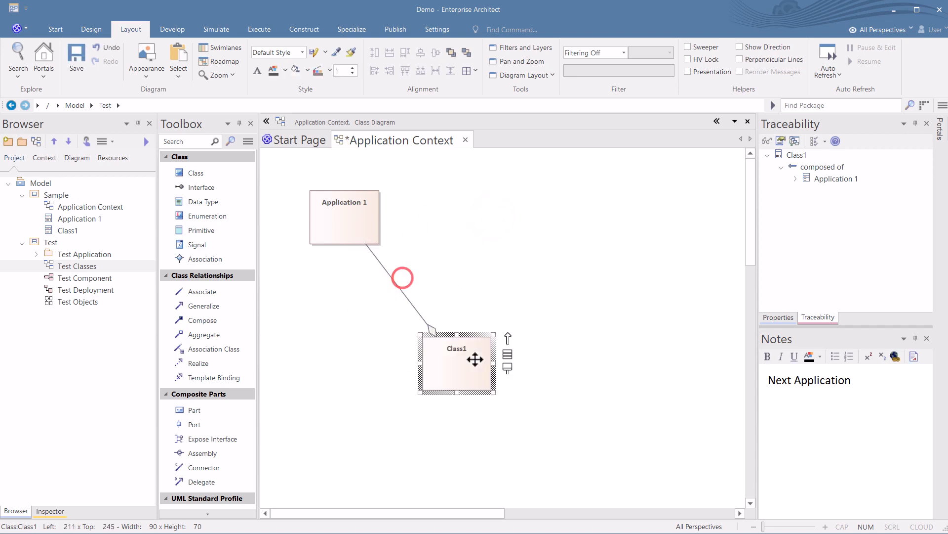
{"action": "left_click_drag", "start_coordinate": [550, 430], "coordinate": [318, 201]}
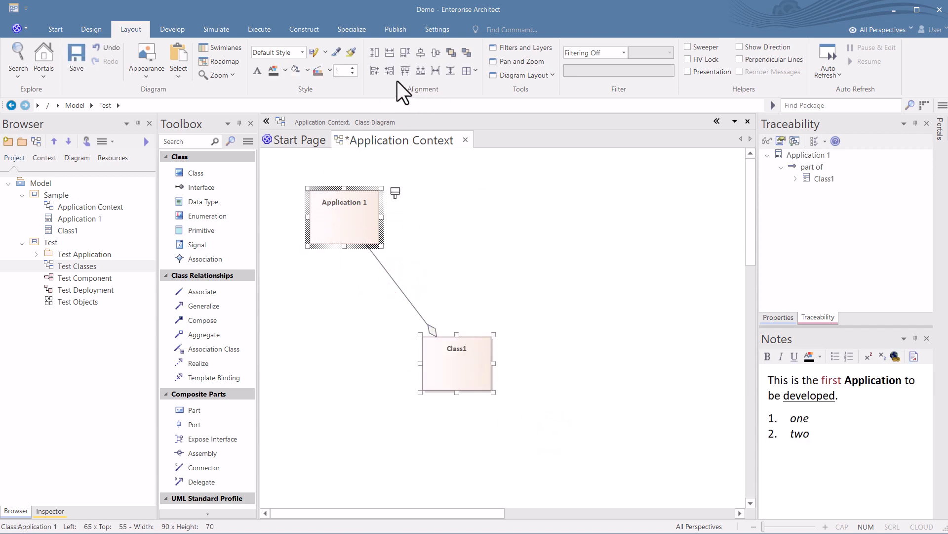
{"action": "left_click", "coordinate": [375, 71]}
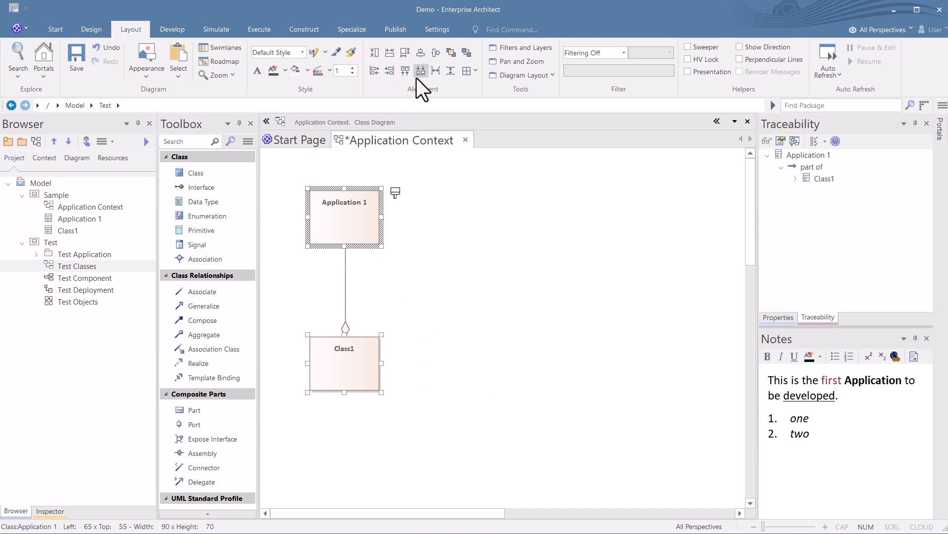
{"action": "left_click", "coordinate": [405, 73]}
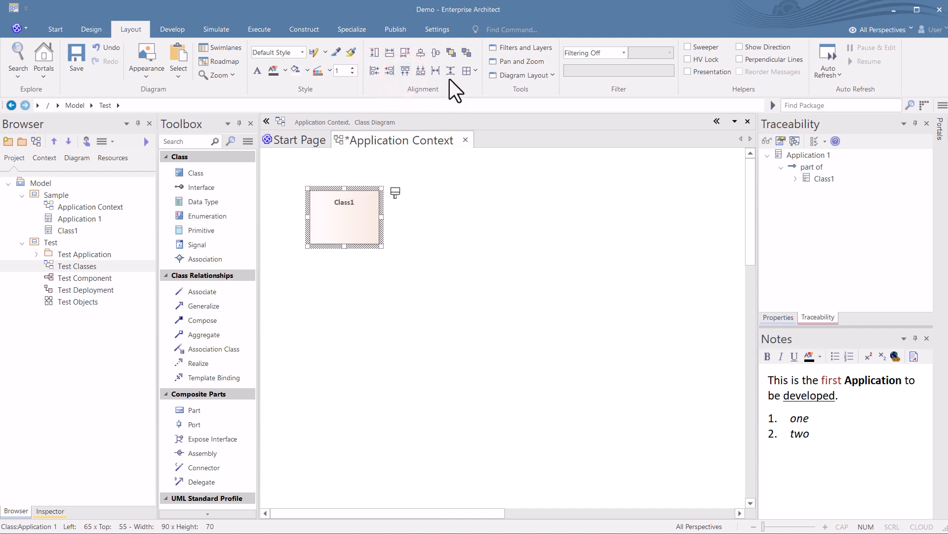
Separate the two overlapping elements and place them side by side, with Class1 at about left 273, top 58.
{"action": "left_click", "coordinate": [435, 71]}
{"action": "left_click_drag", "start_coordinate": [424, 219], "coordinate": [346, 217]}
{"action": "left_click", "coordinate": [521, 275]}
{"action": "left_click_drag", "start_coordinate": [560, 233], "coordinate": [492, 223]}
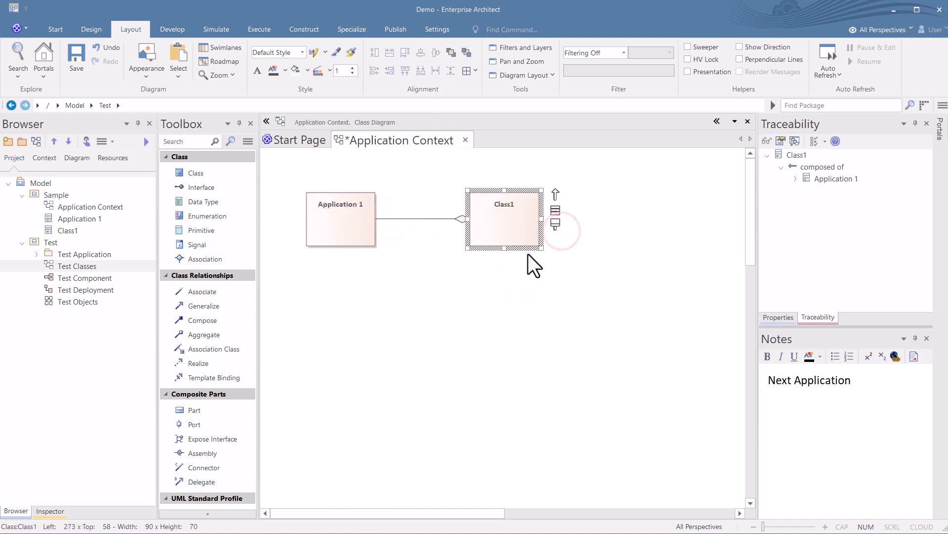
Set the font size of the Application 1 element to 12.
{"action": "left_click_drag", "start_coordinate": [587, 299], "coordinate": [322, 212]}
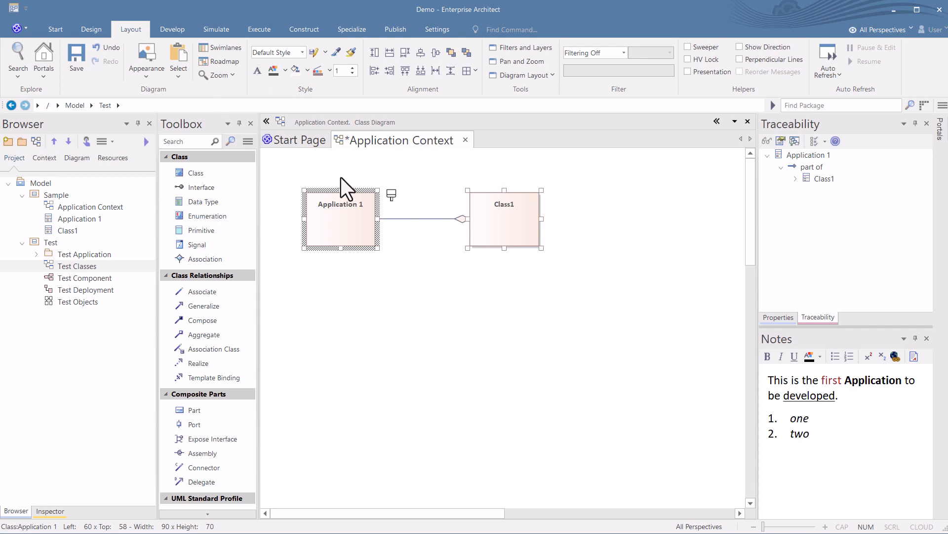
{"action": "left_click", "coordinate": [374, 264]}
{"action": "left_click", "coordinate": [347, 231]}
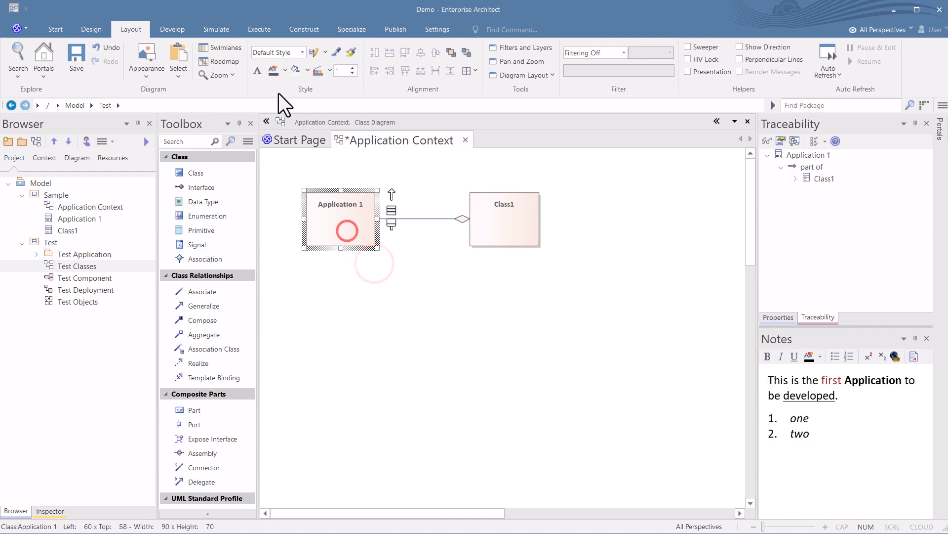
{"action": "left_click", "coordinate": [258, 70]}
{"action": "left_click", "coordinate": [527, 241]}
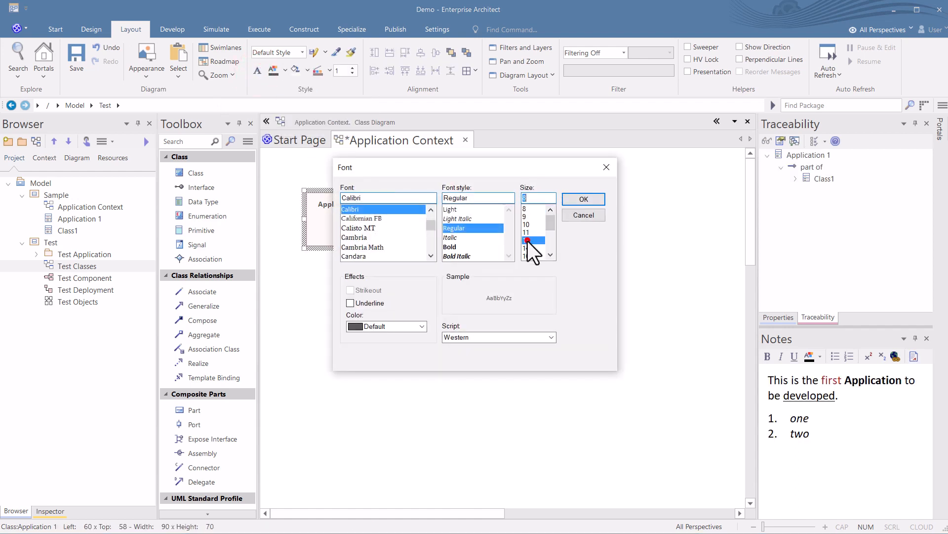
{"action": "left_click", "coordinate": [576, 204]}
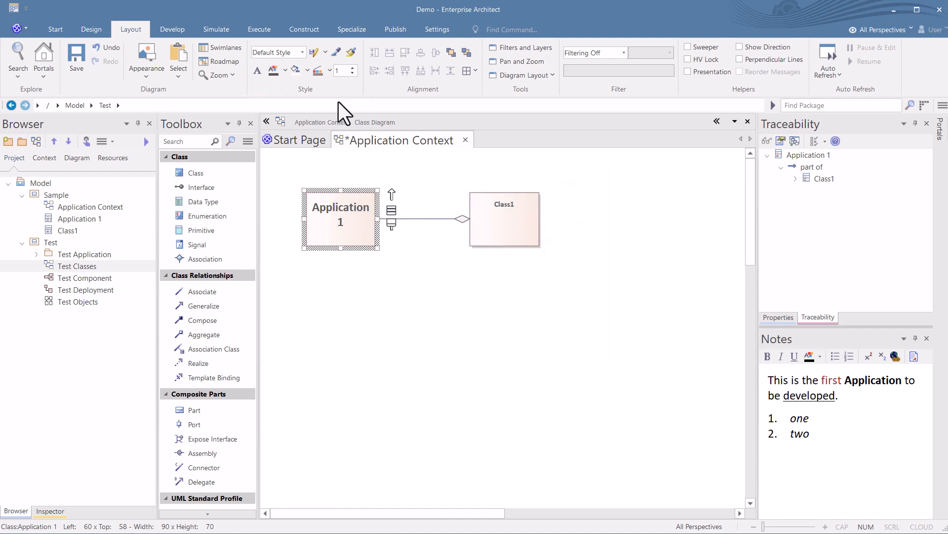
Set the border line colour of the Application 1 element to red and deselect it.
{"action": "left_click", "coordinate": [327, 73]}
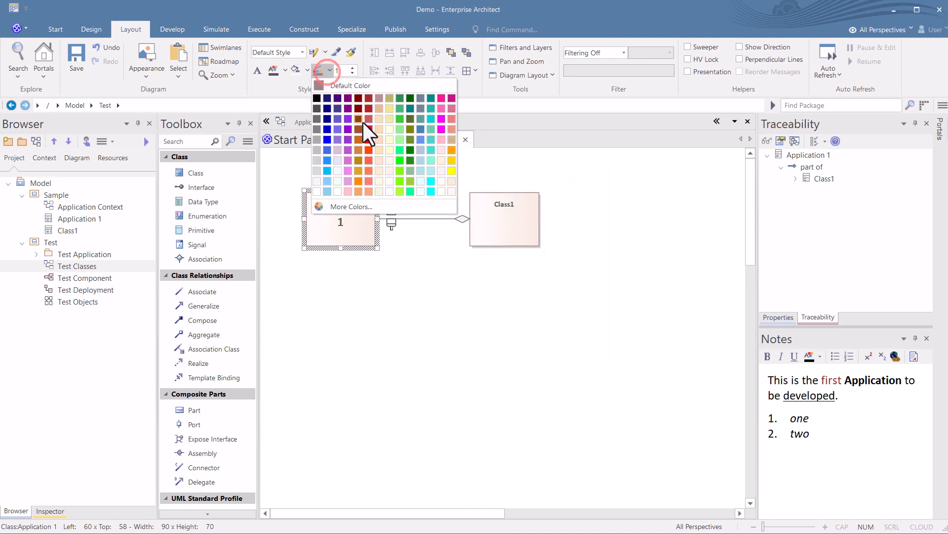
{"action": "left_click", "coordinate": [372, 139]}
{"action": "left_click", "coordinate": [405, 246]}
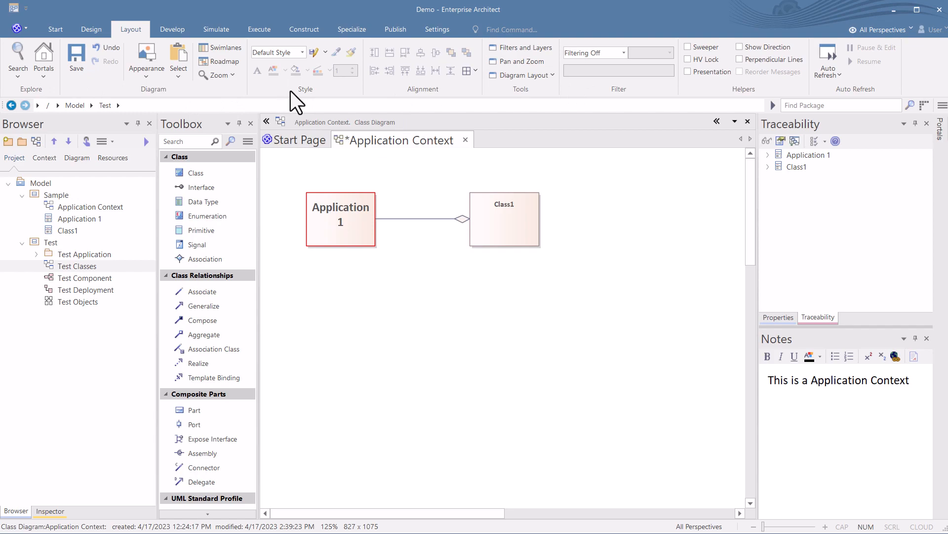
Collapse the Sample and Test packages in the Browser and expand both again.
{"action": "left_click", "coordinate": [191, 107]}
{"action": "left_click", "coordinate": [52, 124]}
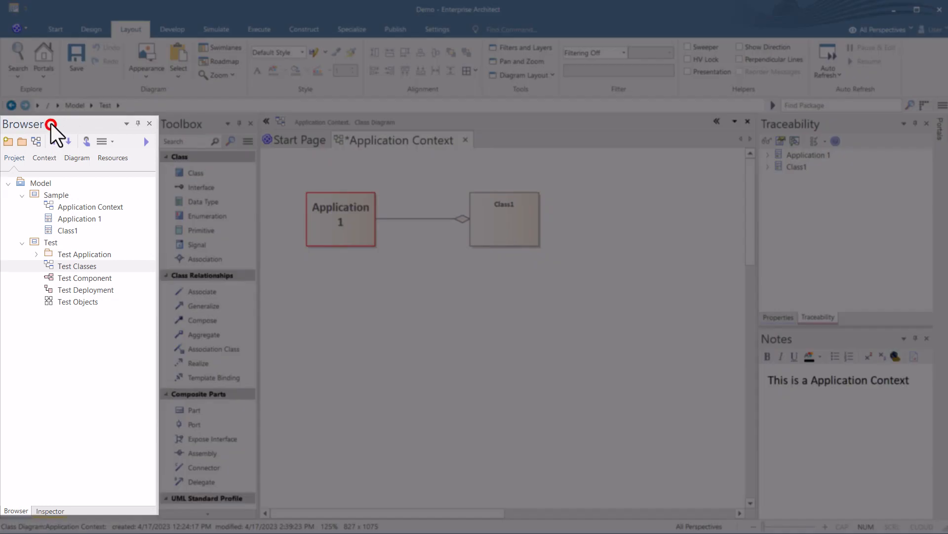
{"action": "left_click", "coordinate": [22, 196]}
{"action": "left_click", "coordinate": [22, 207]}
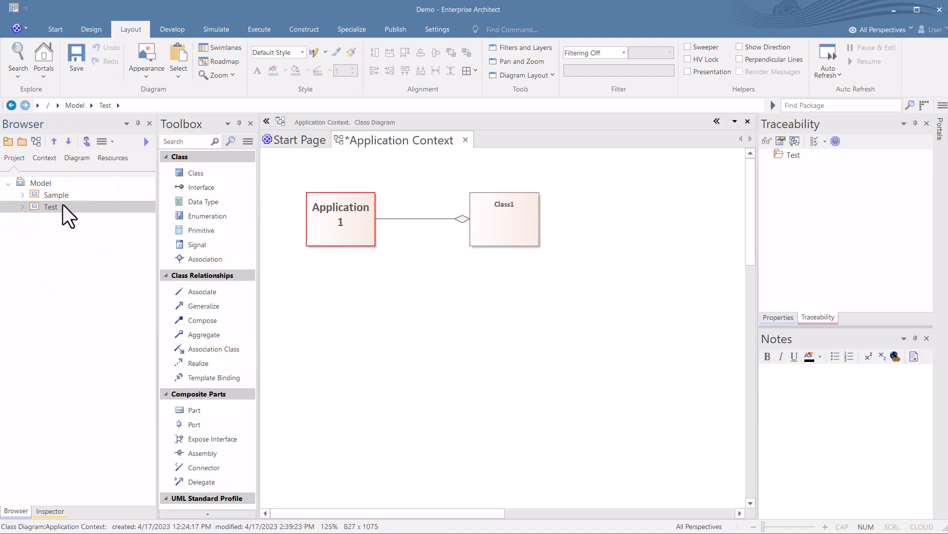
{"action": "left_click", "coordinate": [22, 195]}
{"action": "left_click", "coordinate": [22, 242]}
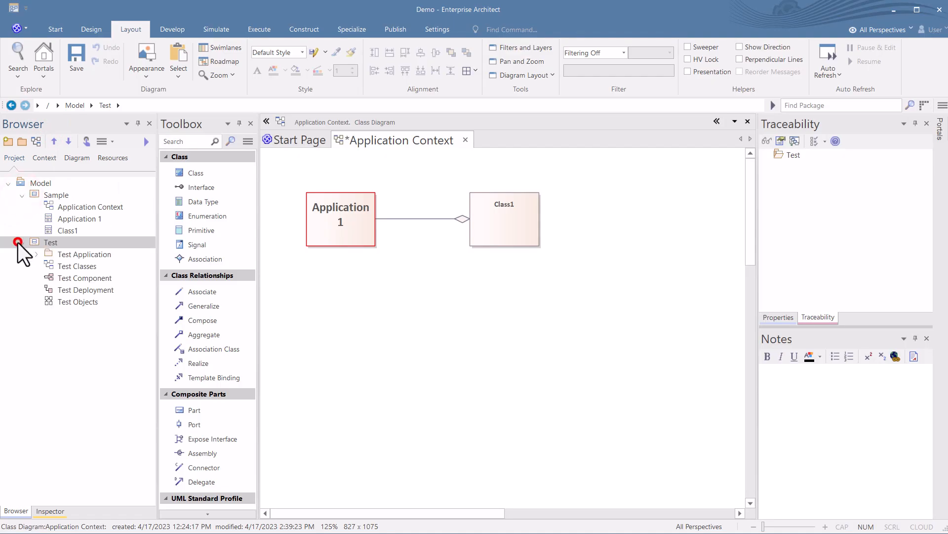
Select the Model root and its Sample package, toggle the model tree, and collapse the Sample and Test packages.
{"action": "left_click", "coordinate": [41, 184]}
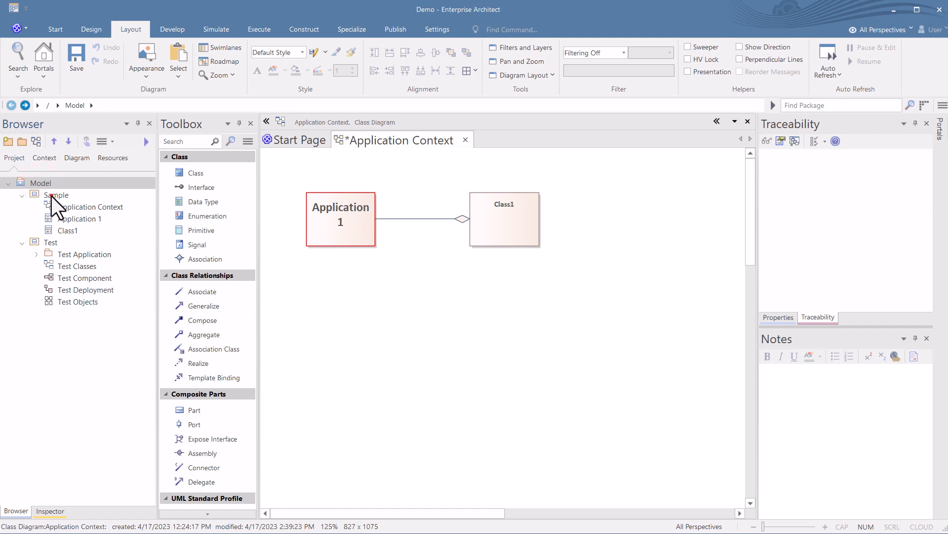
{"action": "left_click", "coordinate": [52, 196]}
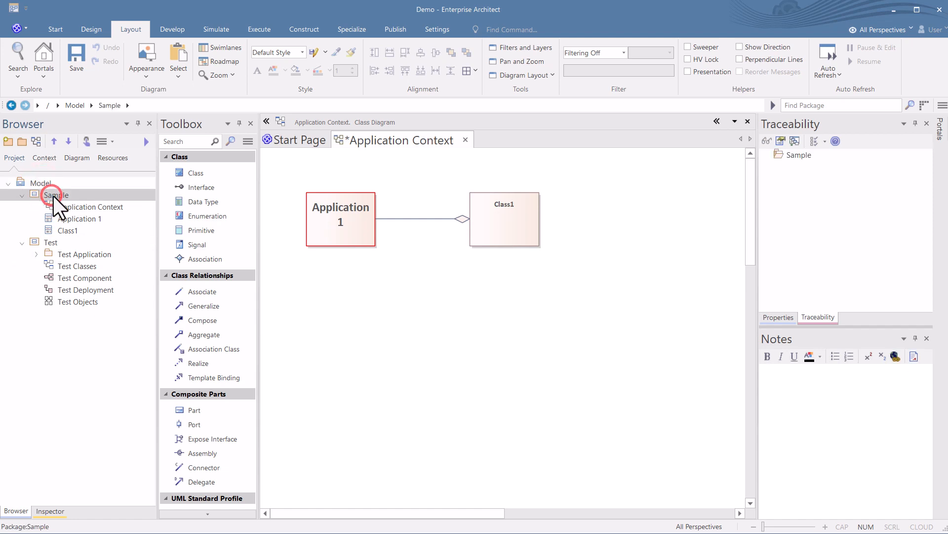
{"action": "left_click", "coordinate": [10, 184]}
{"action": "left_click", "coordinate": [10, 186]}
{"action": "left_click", "coordinate": [22, 195]}
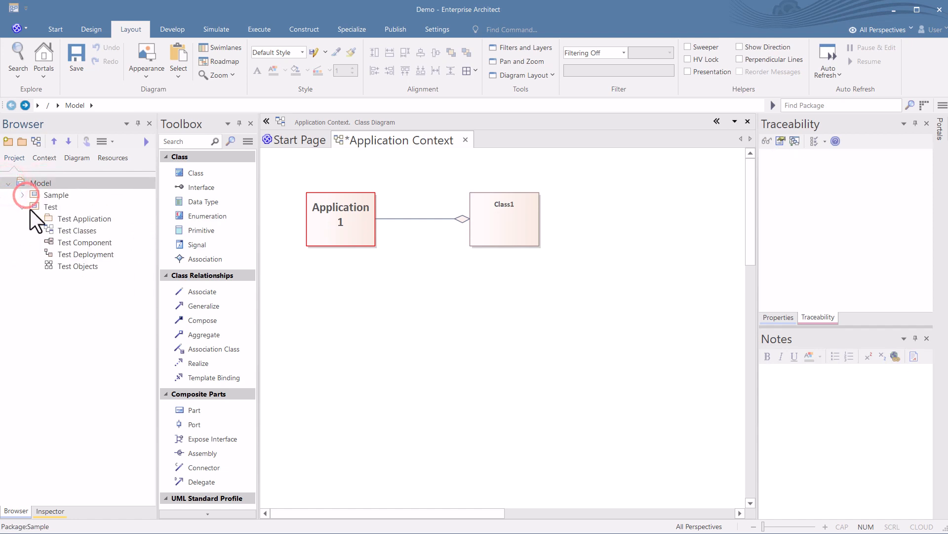
{"action": "left_click", "coordinate": [24, 207]}
{"action": "left_click", "coordinate": [34, 205]}
{"action": "left_click", "coordinate": [37, 195]}
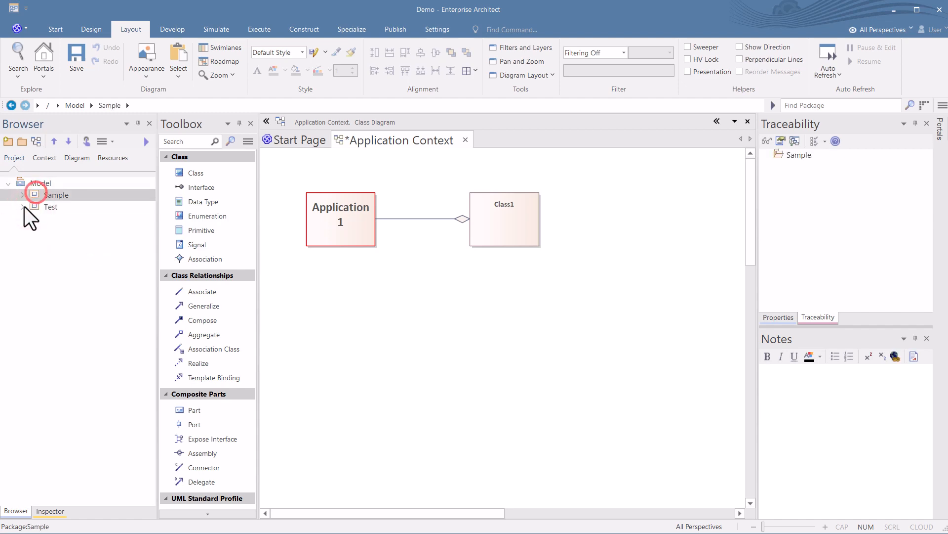
Expand the Sample package, select its Application Context diagram and save the diagram.
{"action": "left_click", "coordinate": [23, 207]}
{"action": "left_click", "coordinate": [23, 207]}
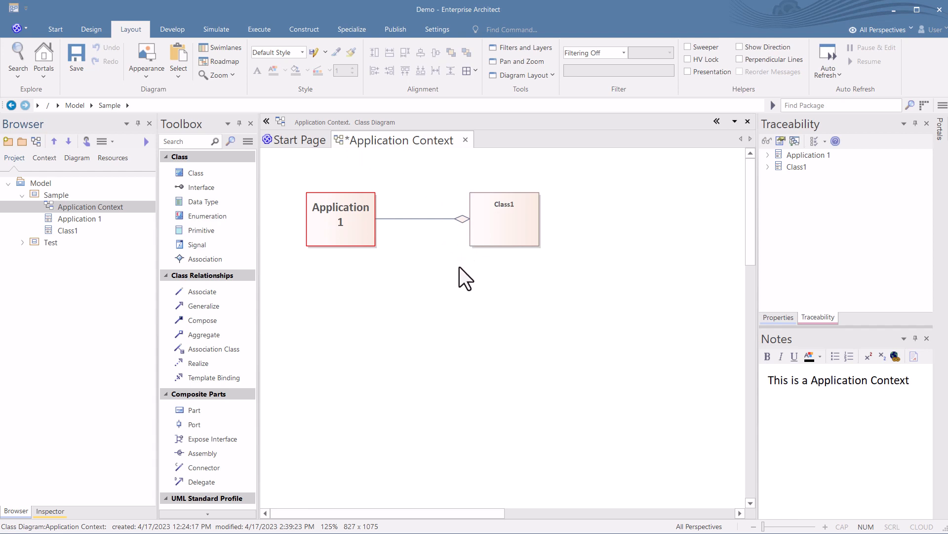
{"action": "left_click", "coordinate": [464, 300]}
{"action": "key", "text": "ctrl+s"}
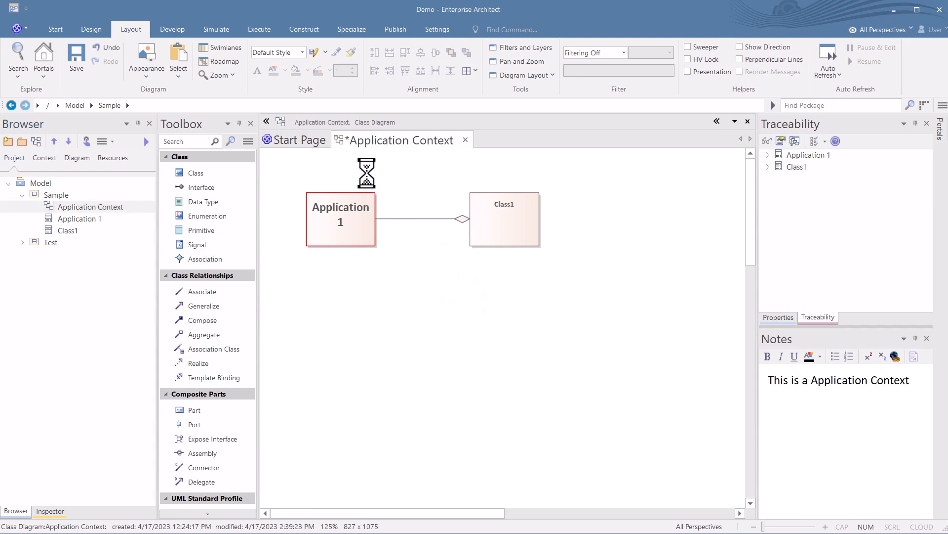
Examine Application 1 and Class1 in the Sample package, and expand and collapse the contents of the Test package.
{"action": "left_click", "coordinate": [90, 218]}
{"action": "left_click", "coordinate": [69, 231]}
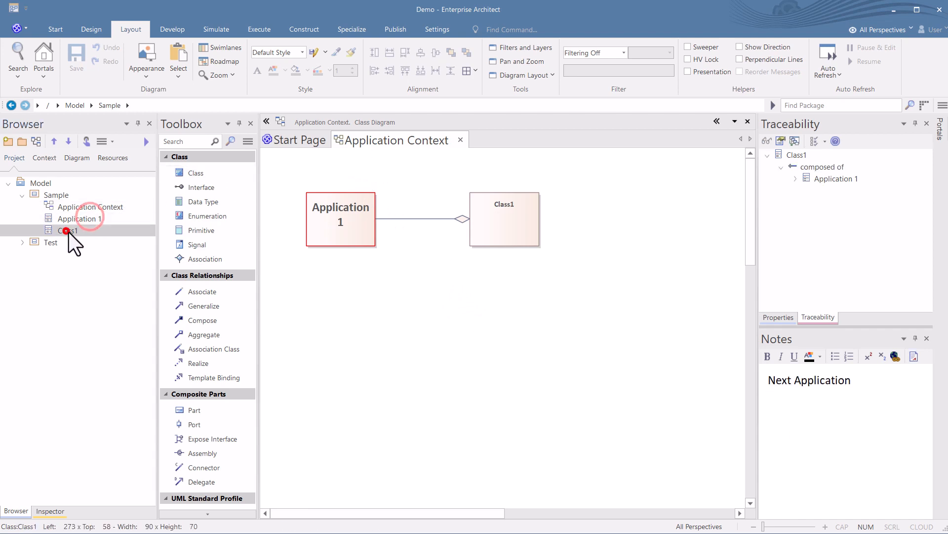
{"action": "left_click", "coordinate": [21, 241]}
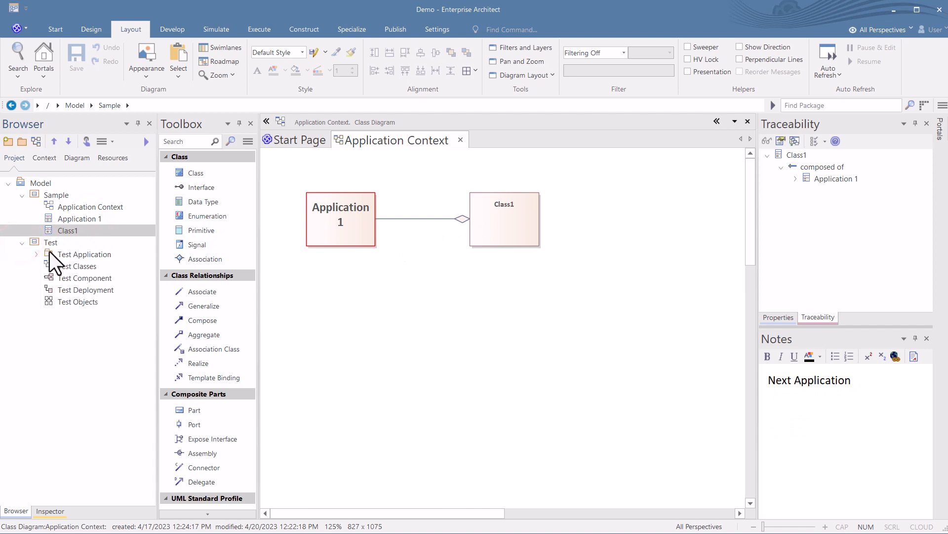
{"action": "left_click", "coordinate": [37, 254]}
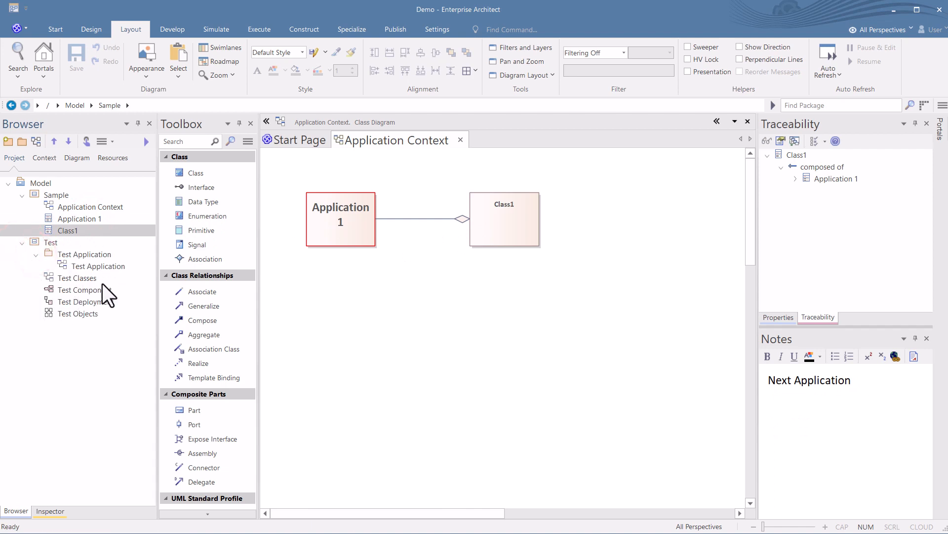
{"action": "left_click", "coordinate": [22, 243]}
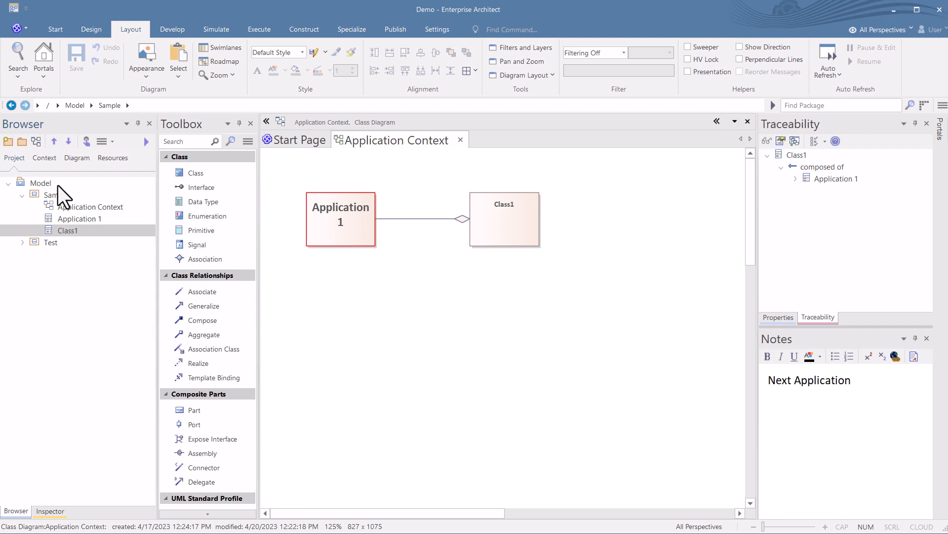
Move the Test package into the Sample package and expand it there.
{"action": "left_click", "coordinate": [37, 242]}
{"action": "left_click_drag", "start_coordinate": [34, 241], "coordinate": [75, 197]}
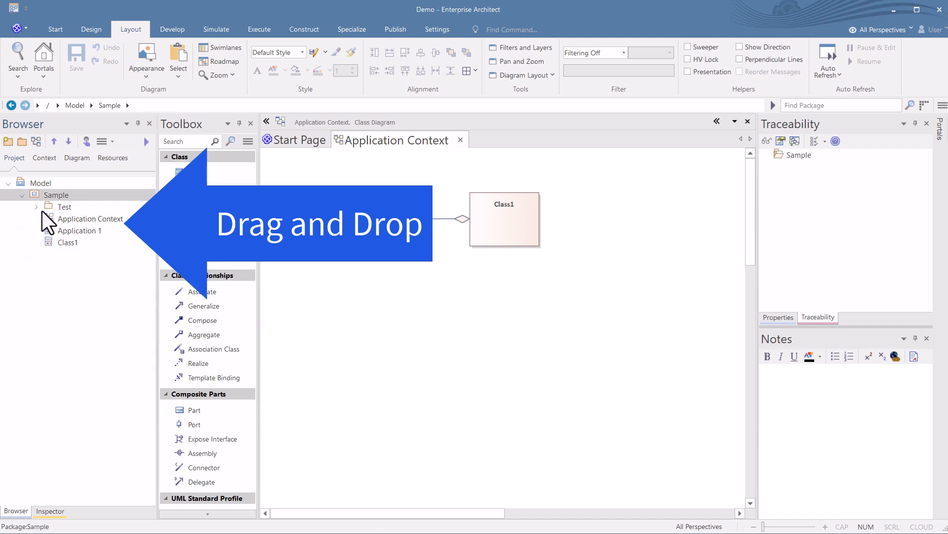
{"action": "left_click", "coordinate": [37, 207]}
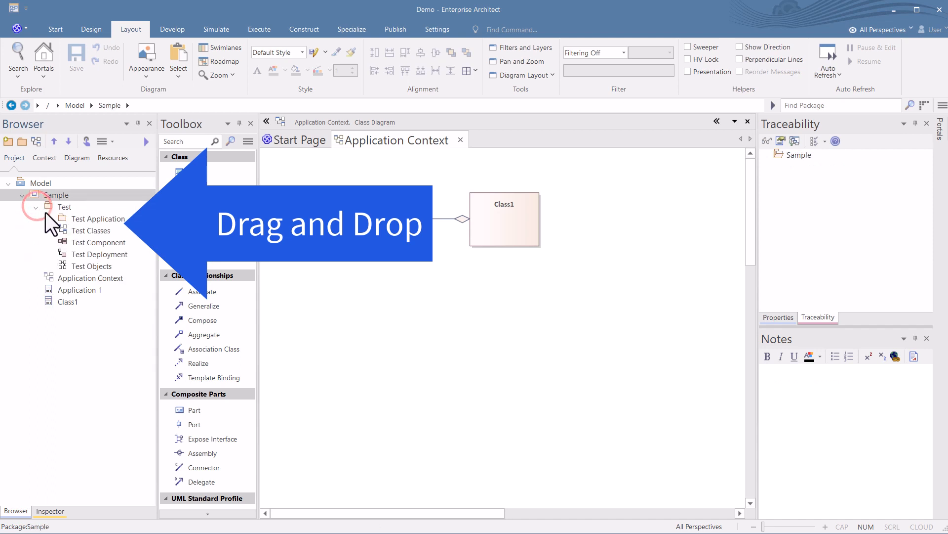
Move the Test Application package directly under Sample and return the Test package to the Model root.
{"action": "left_click", "coordinate": [62, 219]}
{"action": "left_click_drag", "start_coordinate": [62, 220], "coordinate": [49, 187]}
{"action": "left_click", "coordinate": [27, 196]}
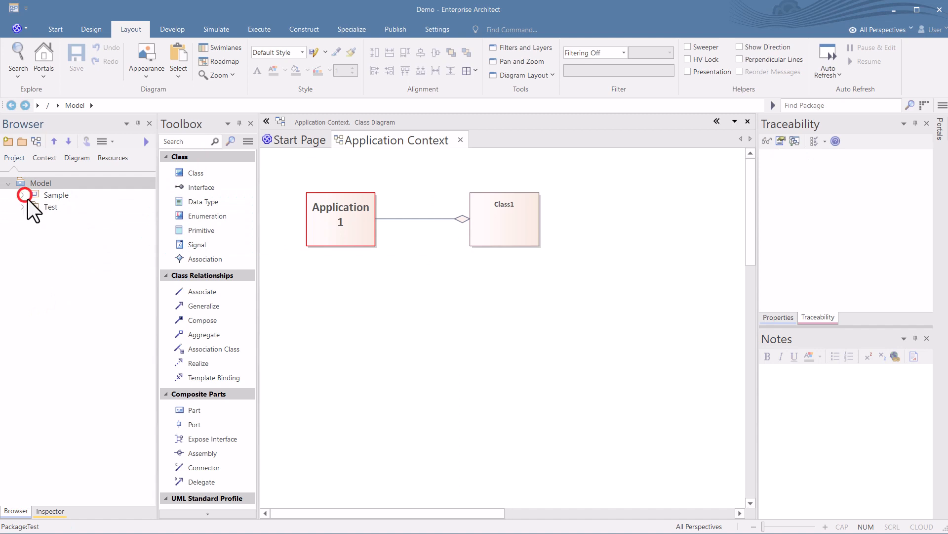
{"action": "left_click", "coordinate": [24, 206]}
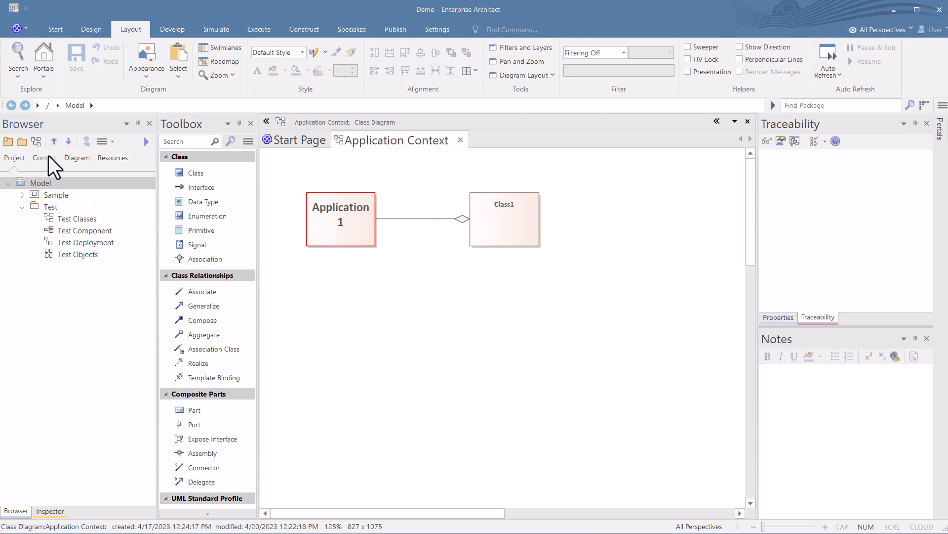
View the Browser's Context, Diagram and Resources views and return to the Project view.
{"action": "left_click", "coordinate": [48, 158]}
{"action": "left_click", "coordinate": [77, 159]}
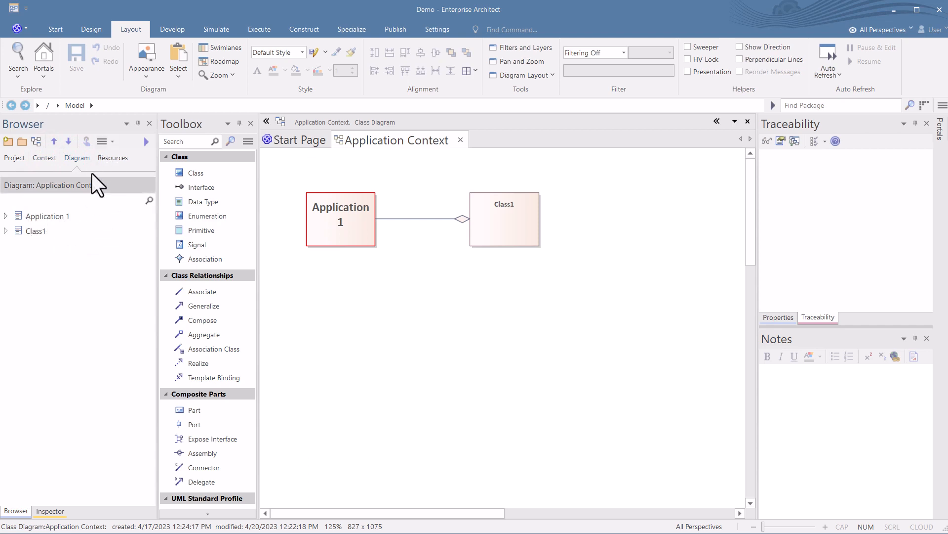
{"action": "left_click", "coordinate": [108, 159]}
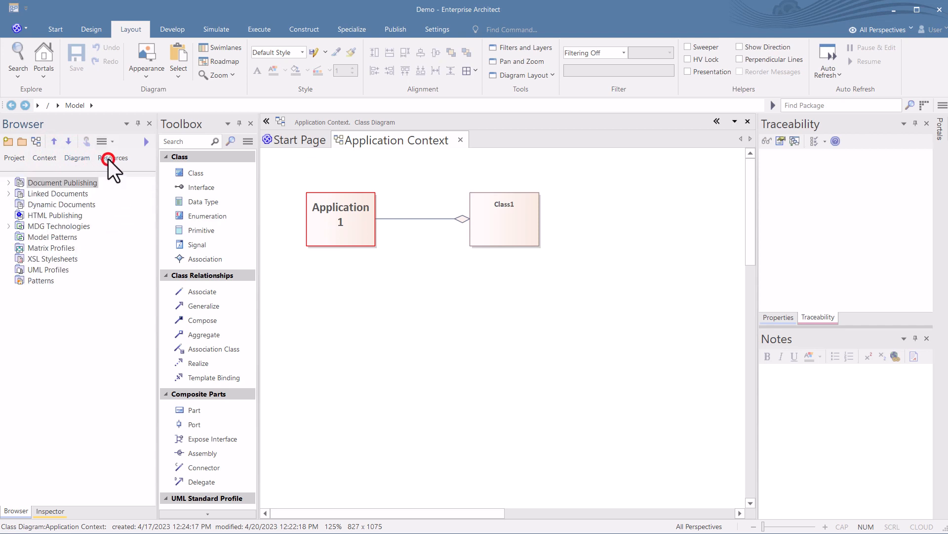
{"action": "left_click", "coordinate": [15, 159]}
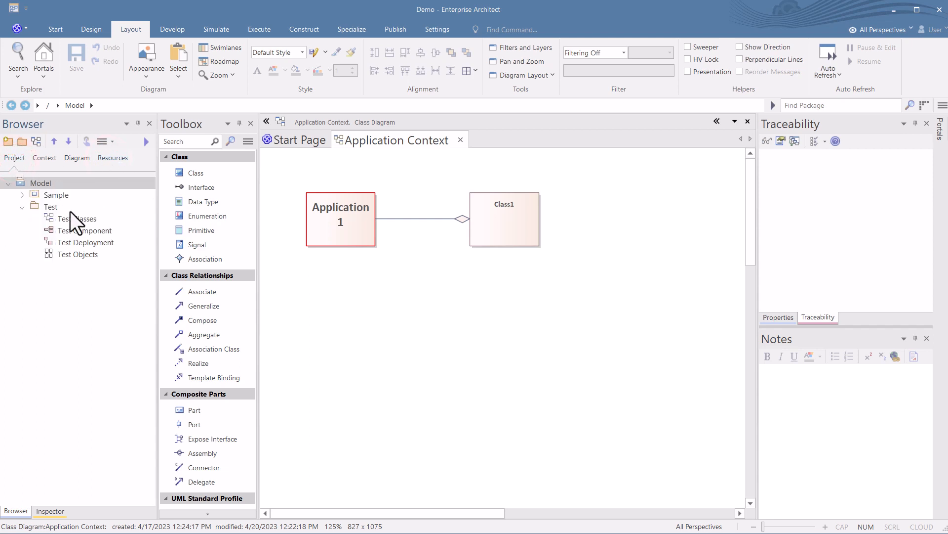
Examine the Inspector's Trace, Summary, Status and Details views, and return to the Browser.
{"action": "left_click", "coordinate": [50, 511]}
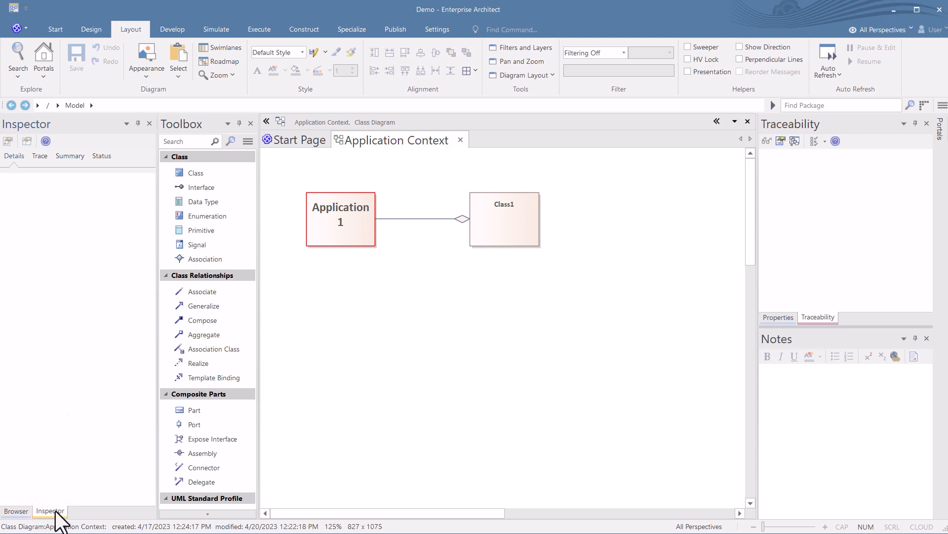
{"action": "left_click", "coordinate": [16, 511]}
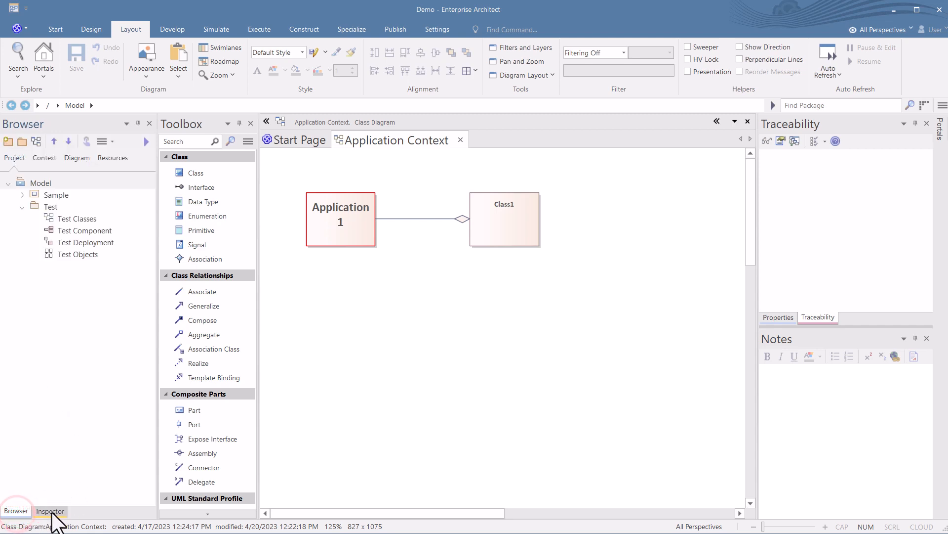
{"action": "left_click", "coordinate": [50, 511]}
{"action": "left_click", "coordinate": [43, 154]}
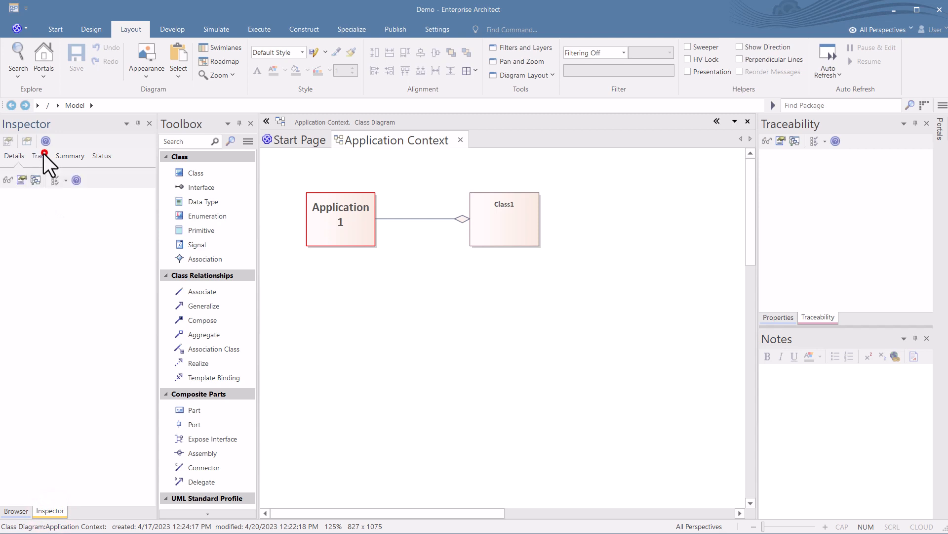
{"action": "left_click", "coordinate": [73, 155]}
{"action": "left_click", "coordinate": [101, 156]}
{"action": "left_click", "coordinate": [14, 156]}
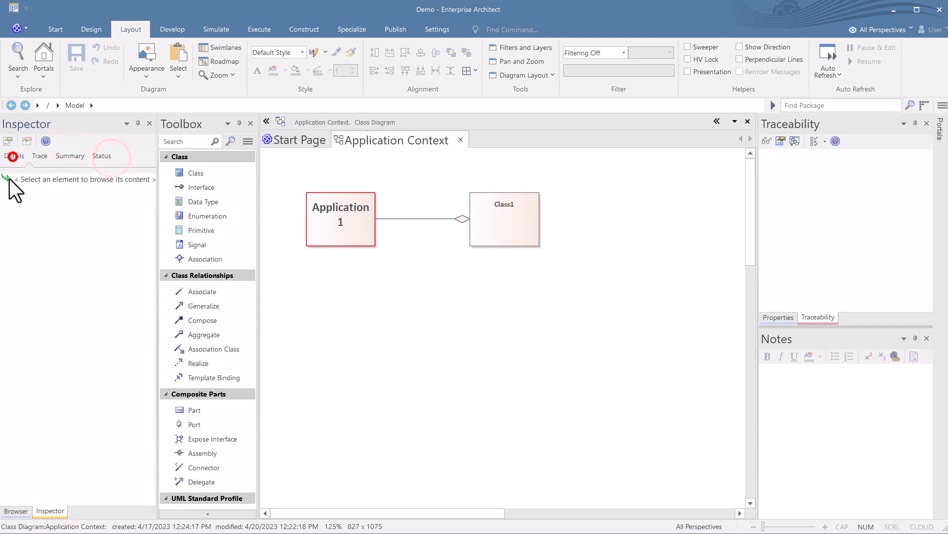
{"action": "left_click", "coordinate": [15, 511]}
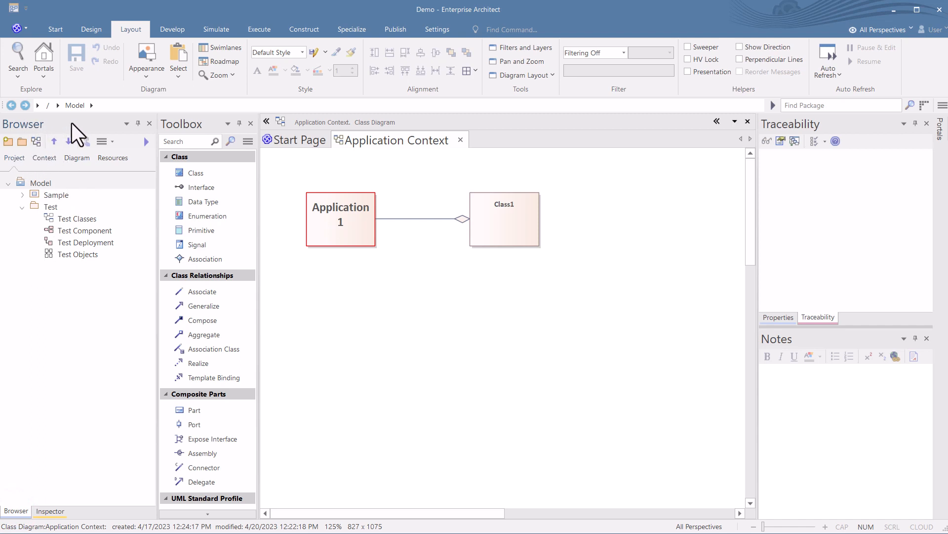
Dock the Browser window between the Toolbox and the diagram, and close the Toolbox.
{"action": "left_click_drag", "start_coordinate": [72, 123], "coordinate": [404, 316]}
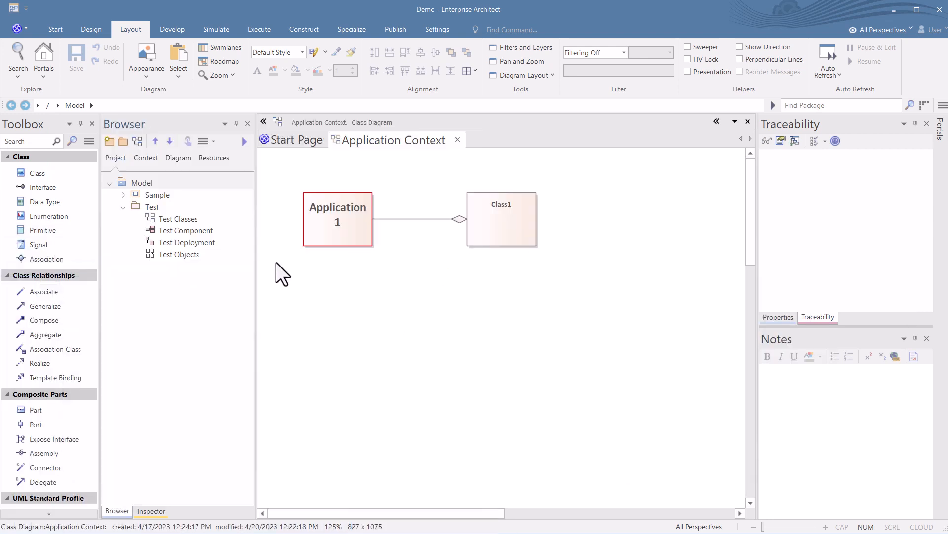
{"action": "left_click", "coordinate": [91, 123]}
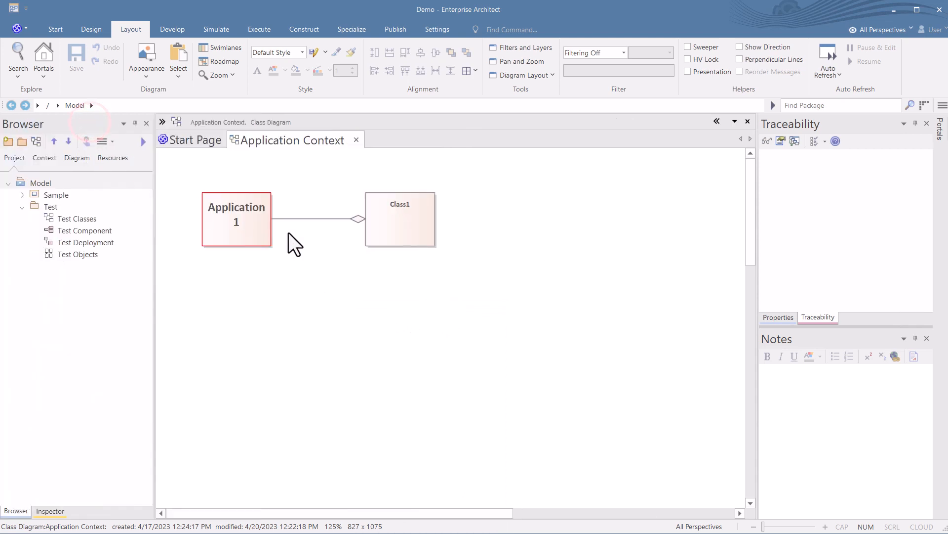
Move the Test Application package from Sample to the Model root and reorder Sample above it.
{"action": "left_click", "coordinate": [22, 206]}
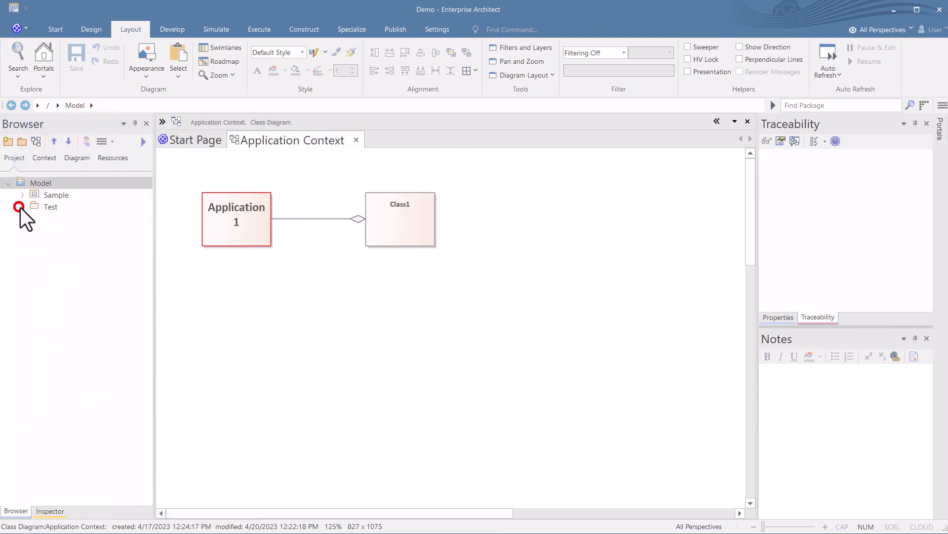
{"action": "left_click", "coordinate": [21, 194]}
{"action": "left_click", "coordinate": [55, 220]}
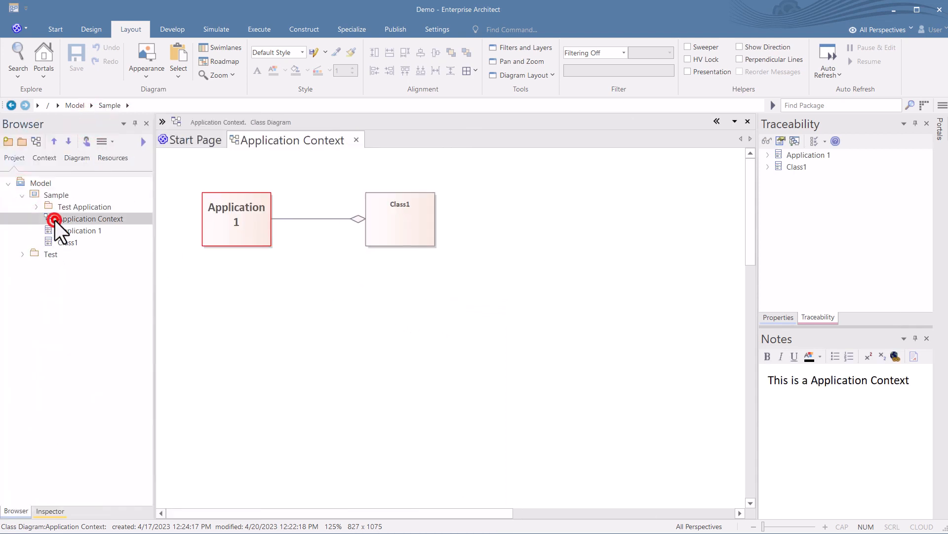
{"action": "left_click", "coordinate": [75, 207]}
{"action": "left_click_drag", "start_coordinate": [75, 209], "coordinate": [49, 190]}
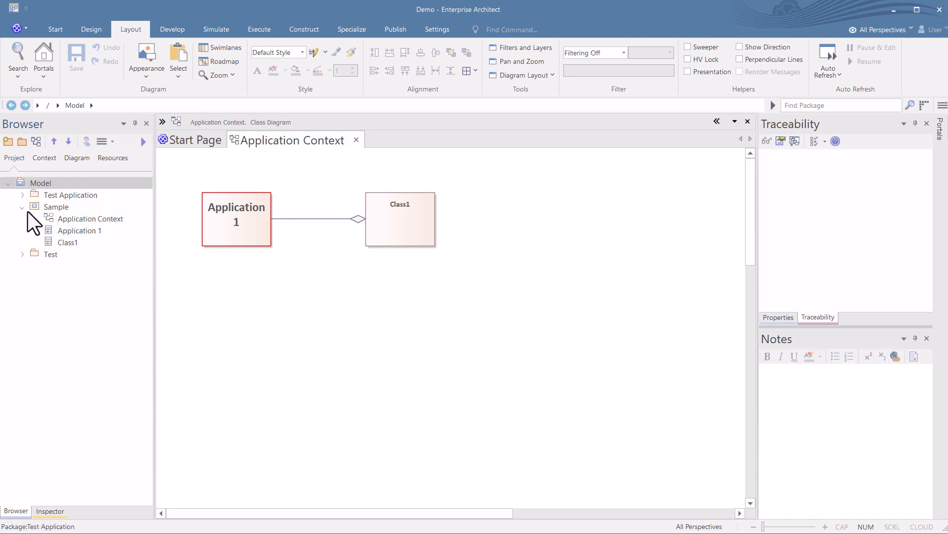
{"action": "left_click", "coordinate": [34, 207]}
{"action": "left_click", "coordinate": [54, 142]}
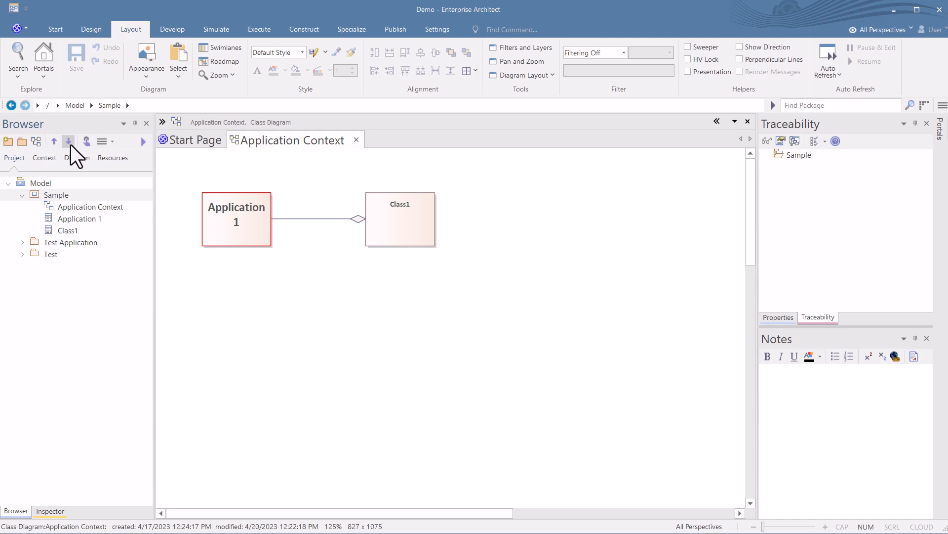
Browse the model patterns available for the Model root and return to the Open Project page.
{"action": "left_click", "coordinate": [43, 186]}
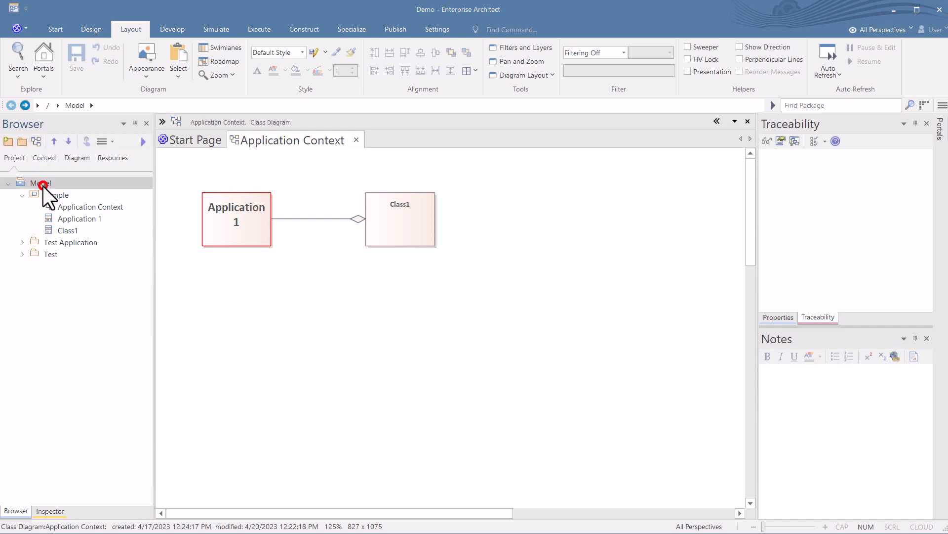
{"action": "left_click", "coordinate": [8, 143]}
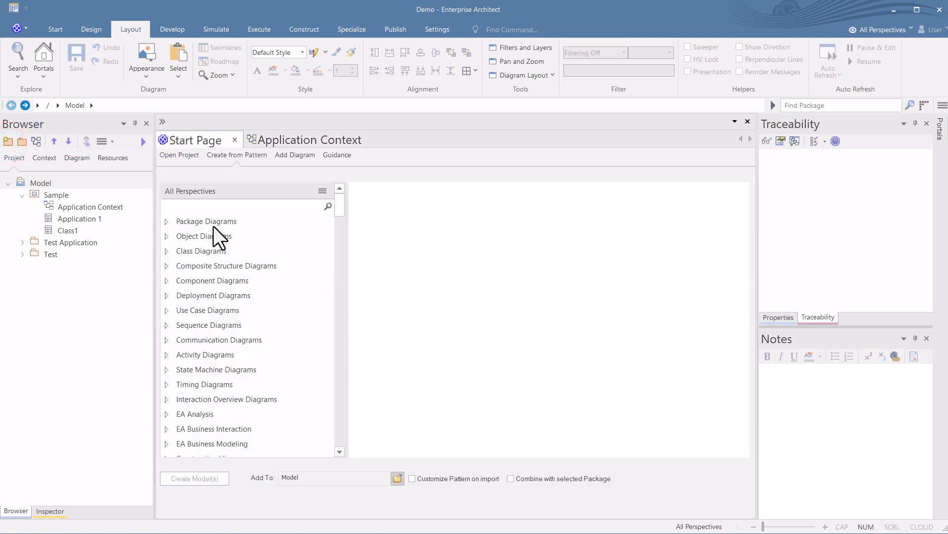
{"action": "scroll", "coordinate": [184, 328], "scroll_direction": "down", "scroll_amount": 7}
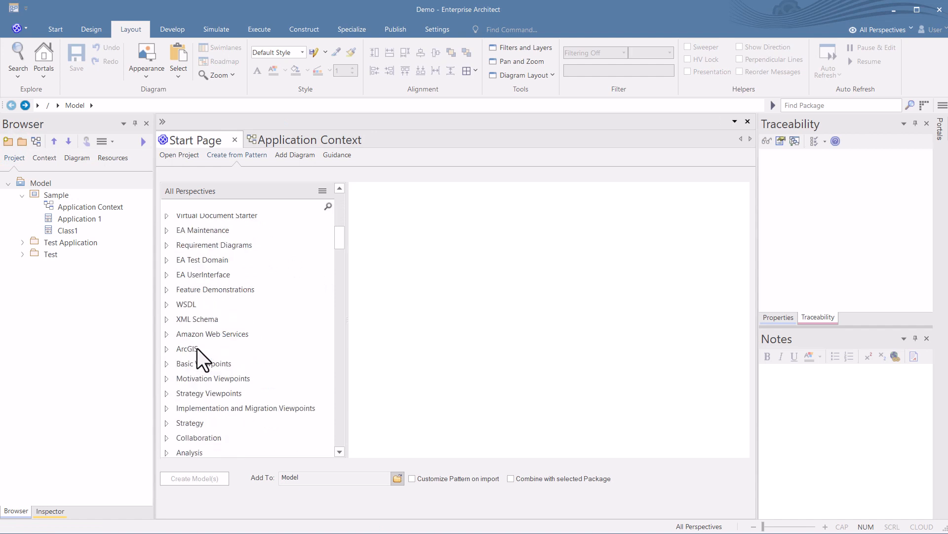
{"action": "scroll", "coordinate": [197, 348], "scroll_direction": "down", "scroll_amount": 3}
{"action": "scroll", "coordinate": [196, 345], "scroll_direction": "up", "scroll_amount": 4}
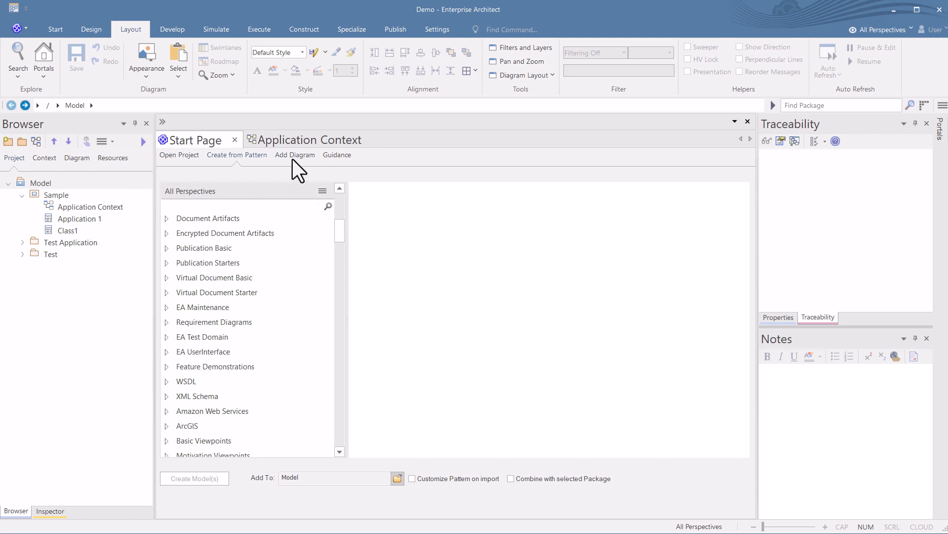
{"action": "left_click", "coordinate": [177, 156]}
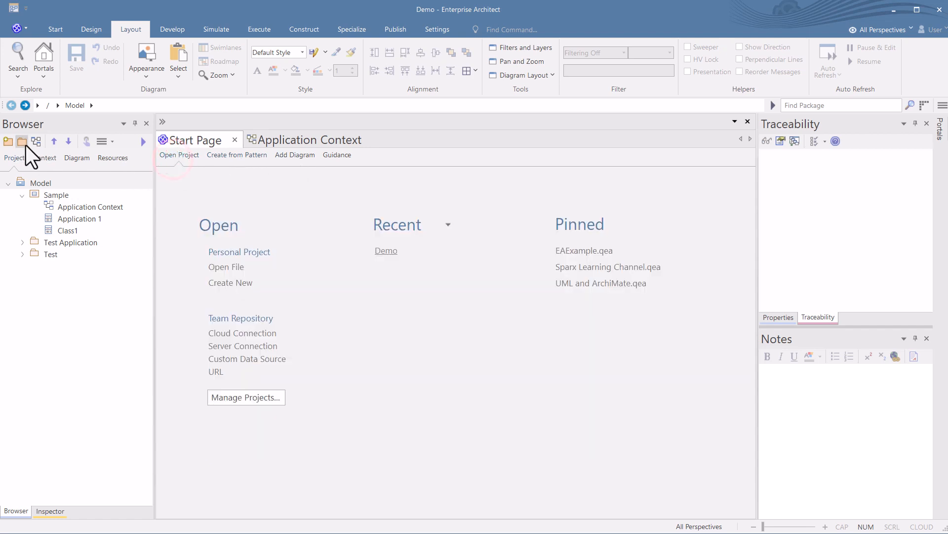
Create a package named Package1 under the Model root with Create Diagram as its initial content.
{"action": "left_click", "coordinate": [35, 185]}
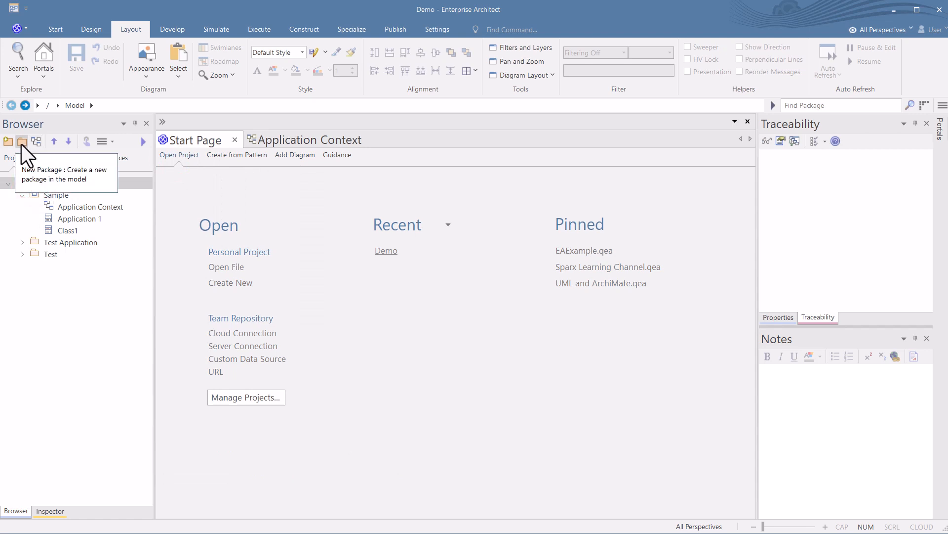
{"action": "left_click", "coordinate": [21, 143]}
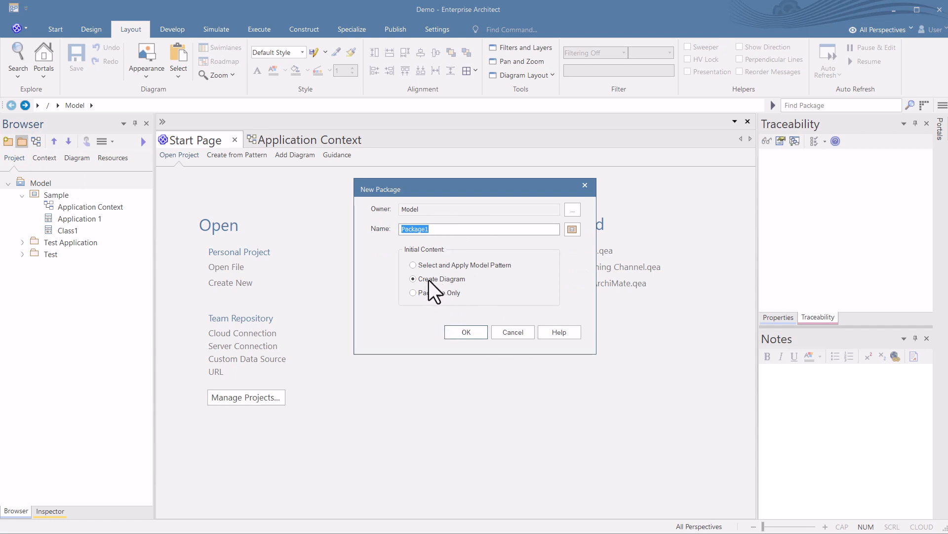
{"action": "left_click", "coordinate": [437, 266]}
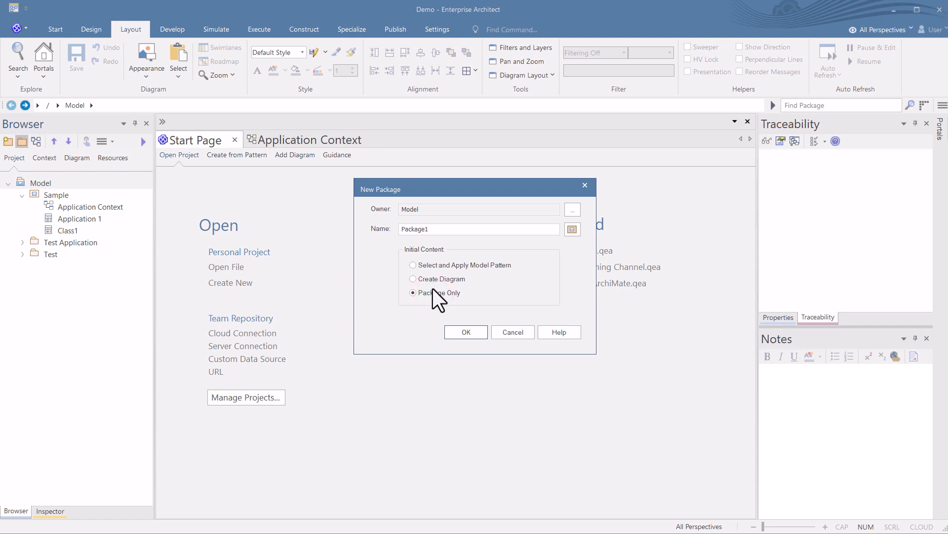
{"action": "left_click", "coordinate": [470, 328]}
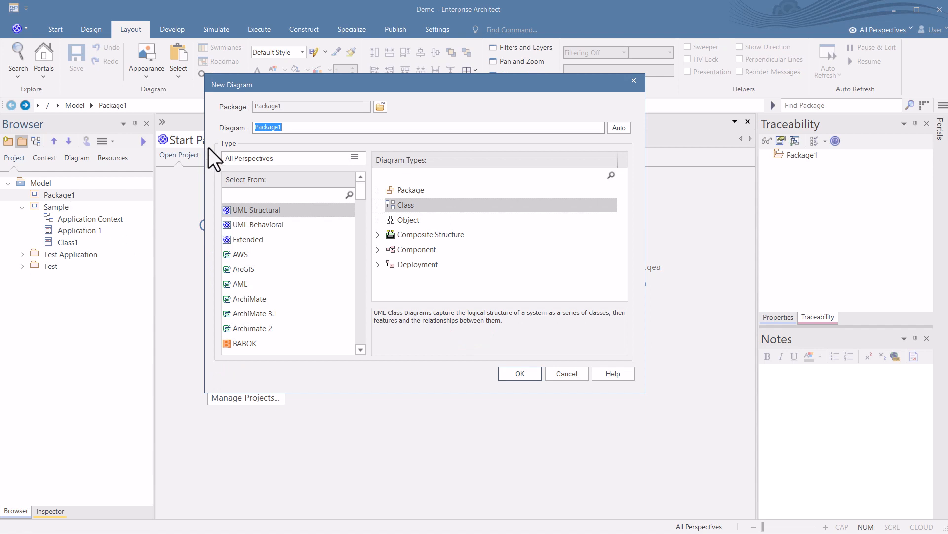
Examine the diagram types offered for UML Behavioral, Extended, AWS, ArcGIS and ArchiMate in the New Diagram dialog.
{"action": "left_click", "coordinate": [280, 127]}
{"action": "left_click", "coordinate": [288, 129]}
{"action": "double_click", "coordinate": [288, 127]}
{"action": "left_click", "coordinate": [411, 206]}
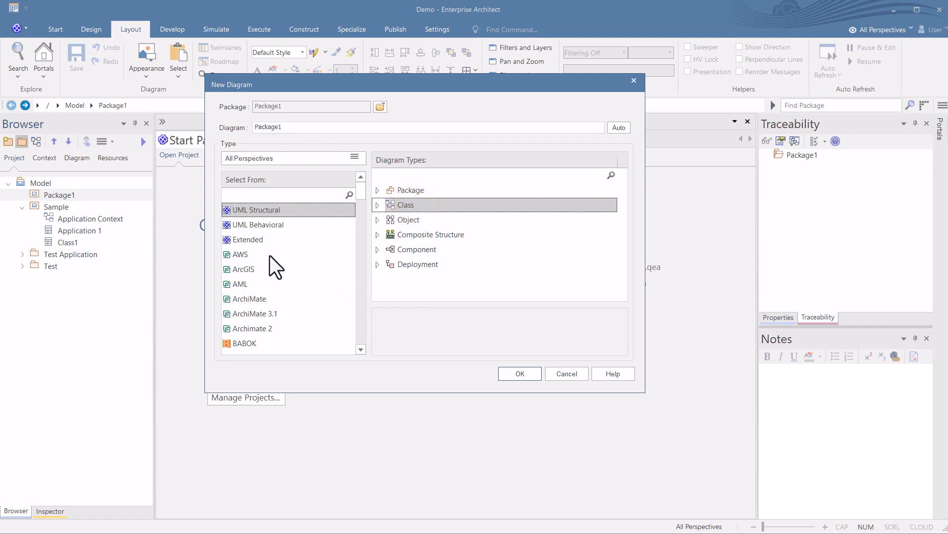
{"action": "left_click", "coordinate": [262, 237]}
{"action": "left_click", "coordinate": [248, 226]}
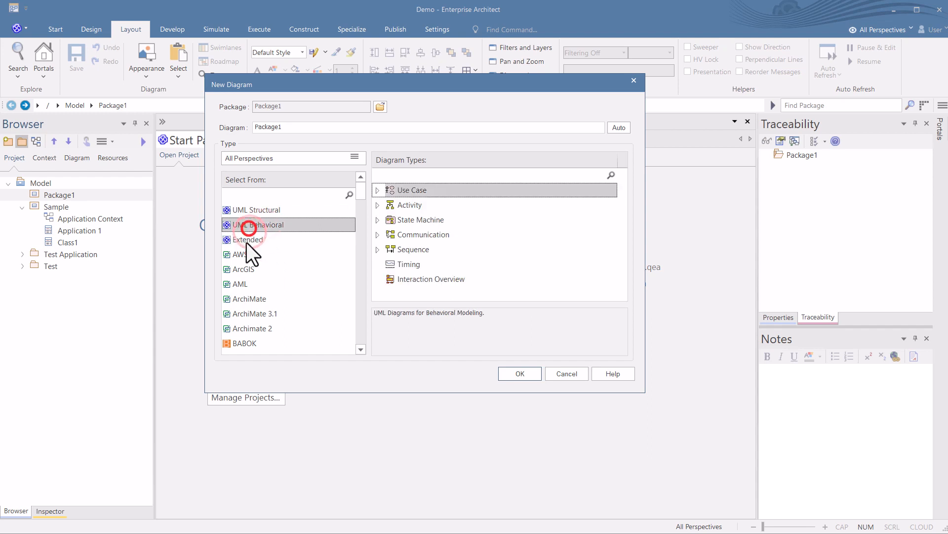
{"action": "left_click", "coordinate": [247, 254]}
{"action": "left_click", "coordinate": [244, 269]}
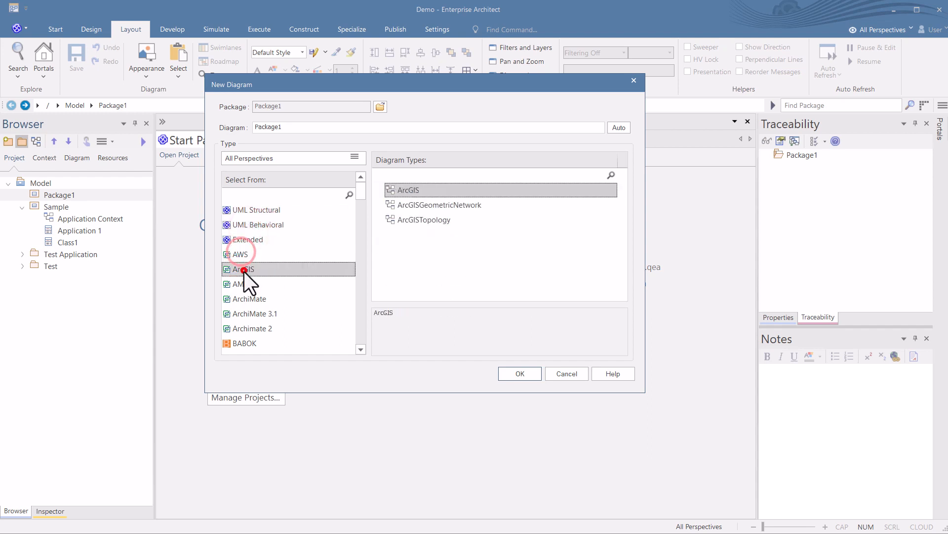
{"action": "left_click", "coordinate": [254, 298]}
{"action": "scroll", "coordinate": [256, 311], "scroll_direction": "down", "scroll_amount": 1}
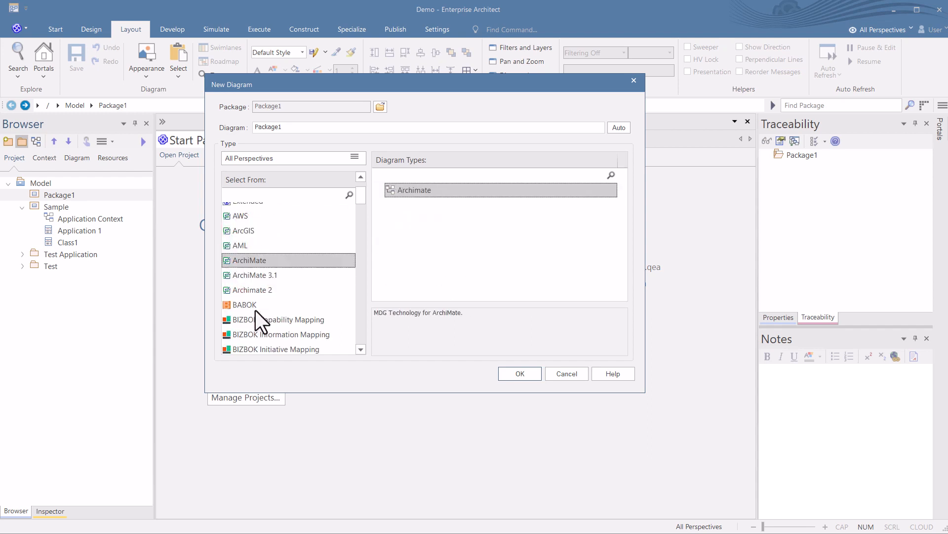
{"action": "scroll", "coordinate": [270, 281], "scroll_direction": "up", "scroll_amount": 1}
Create a UML Structural Class diagram named Package1 in Package1 and open it.
{"action": "left_click", "coordinate": [262, 208]}
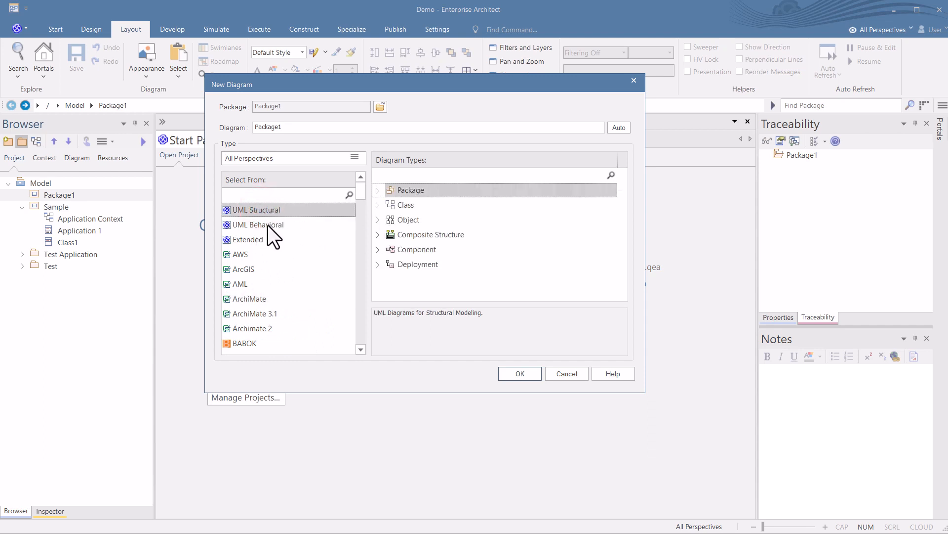
{"action": "left_click", "coordinate": [399, 205]}
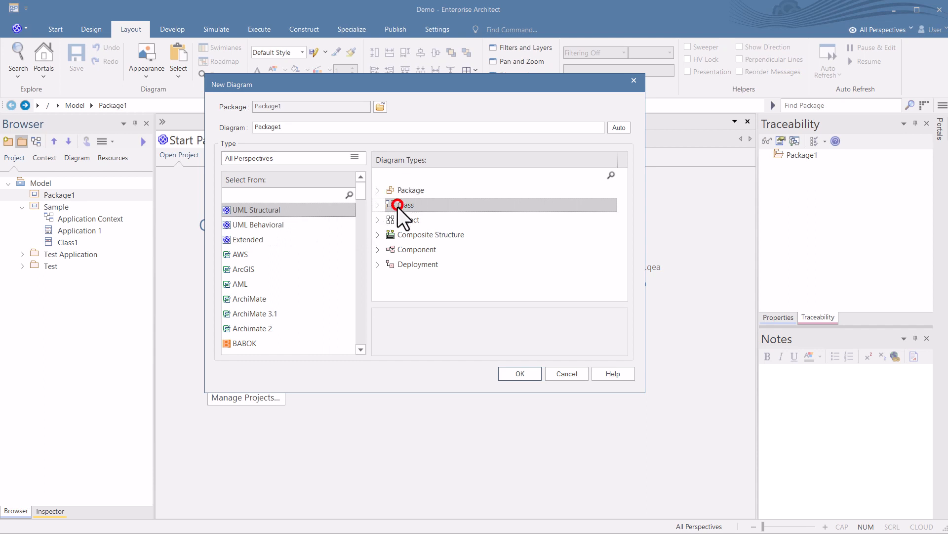
{"action": "left_click", "coordinate": [518, 373]}
{"action": "double_click", "coordinate": [74, 206]}
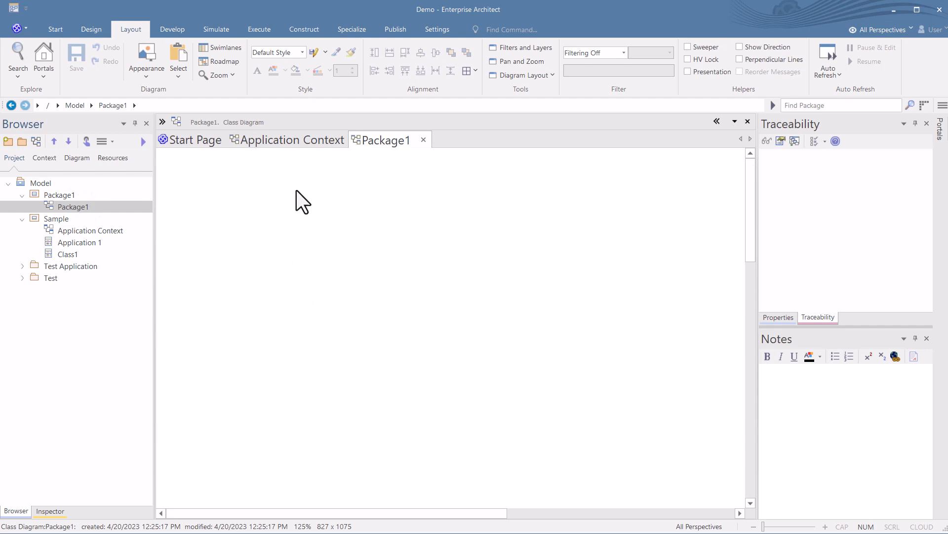
Reopen the Toolbox alongside the Browser and bring the Package1 diagram into focus.
{"action": "left_click", "coordinate": [56, 29]}
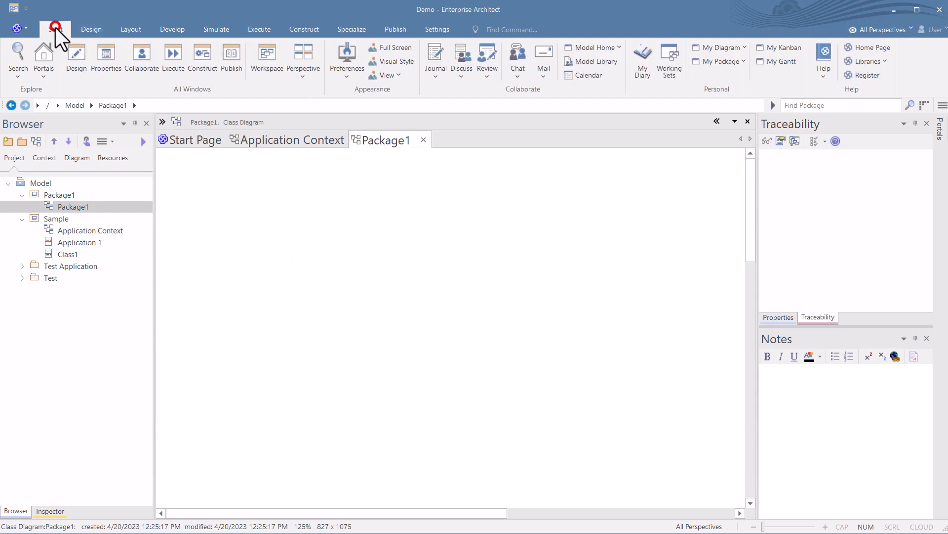
{"action": "left_click", "coordinate": [78, 57]}
{"action": "left_click", "coordinate": [504, 138]}
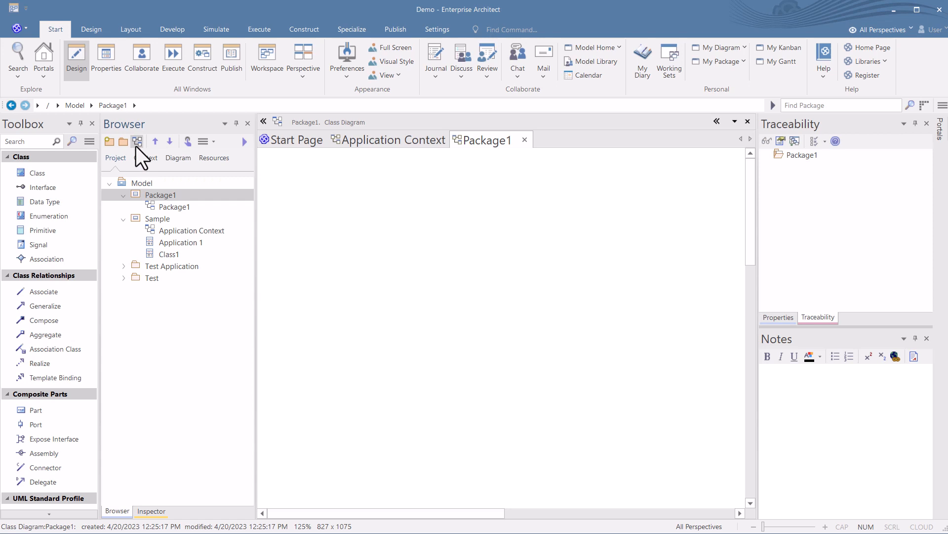
Add a second Class diagram named "Test Dieagram" to Package1.
{"action": "left_click", "coordinate": [138, 195]}
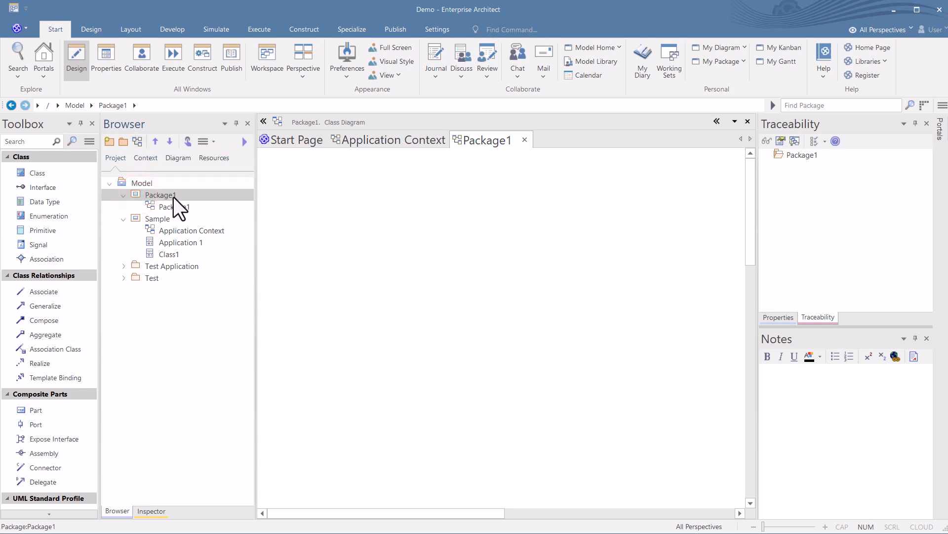
{"action": "left_click", "coordinate": [137, 141]}
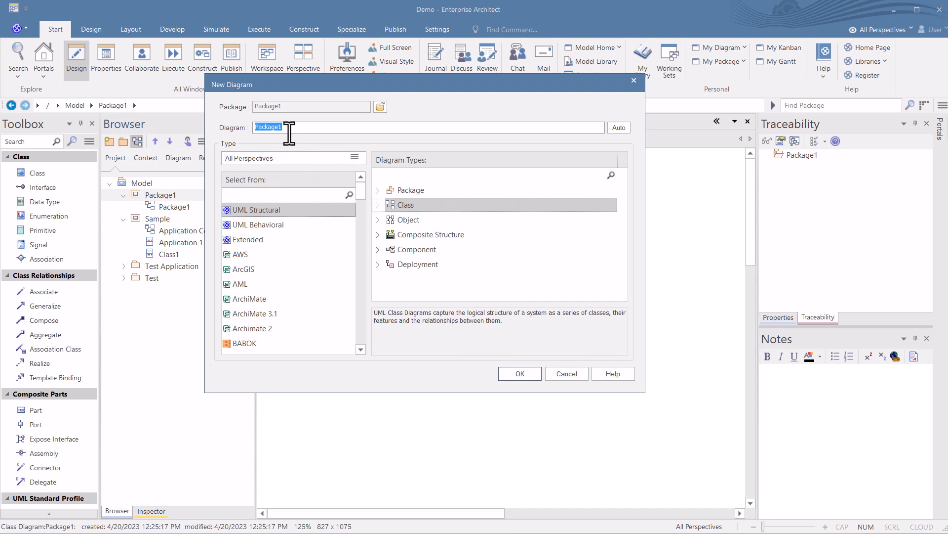
{"action": "type", "text": "Test Dieagram"}
{"action": "left_click", "coordinate": [518, 374]}
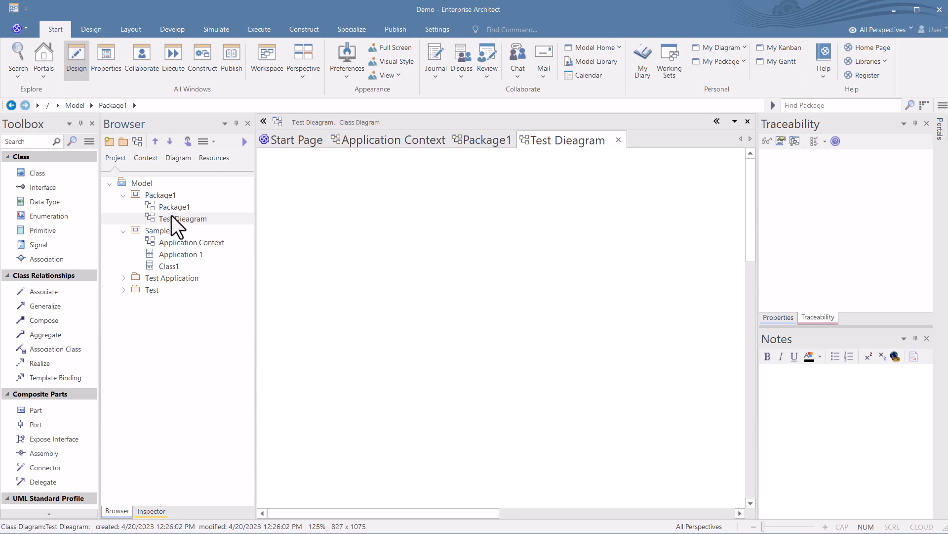
Correct the new diagram's name to "Test Diagram" through its diagram properties.
{"action": "left_click", "coordinate": [162, 194]}
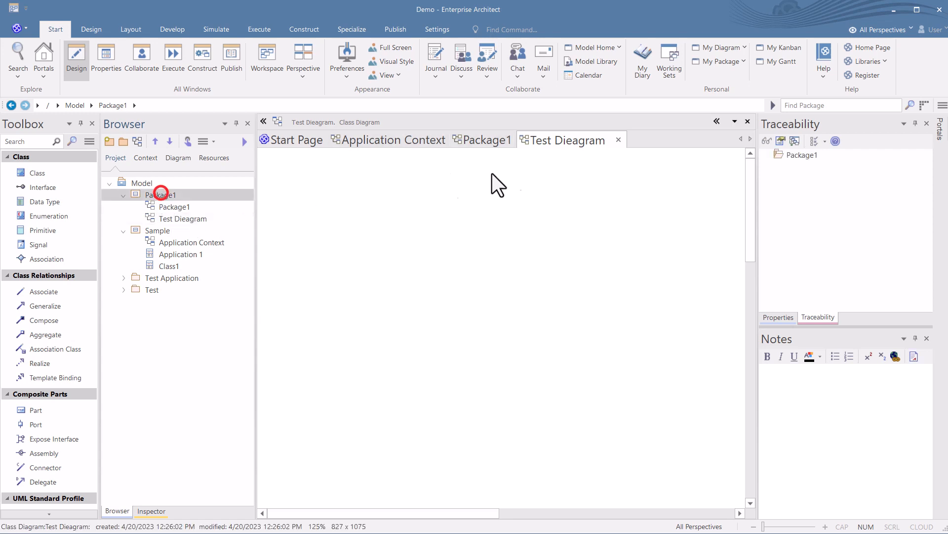
{"action": "left_click", "coordinate": [556, 140]}
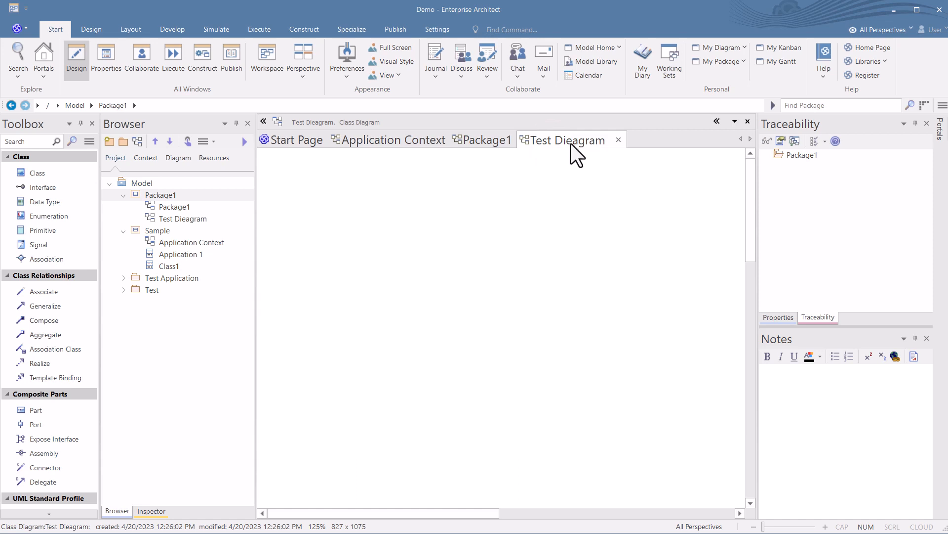
{"action": "double_click", "coordinate": [571, 174]}
{"action": "left_click", "coordinate": [460, 149]}
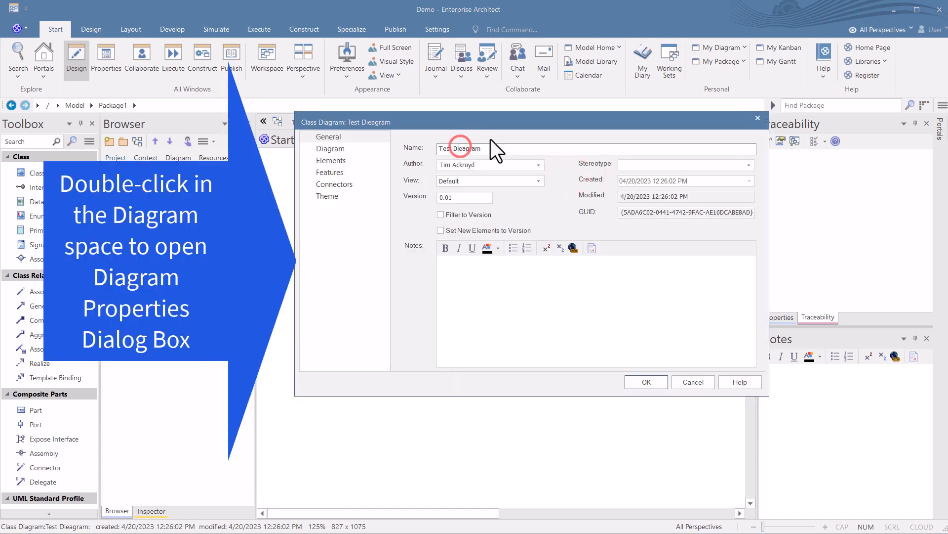
{"action": "key", "text": "BackSpace"}
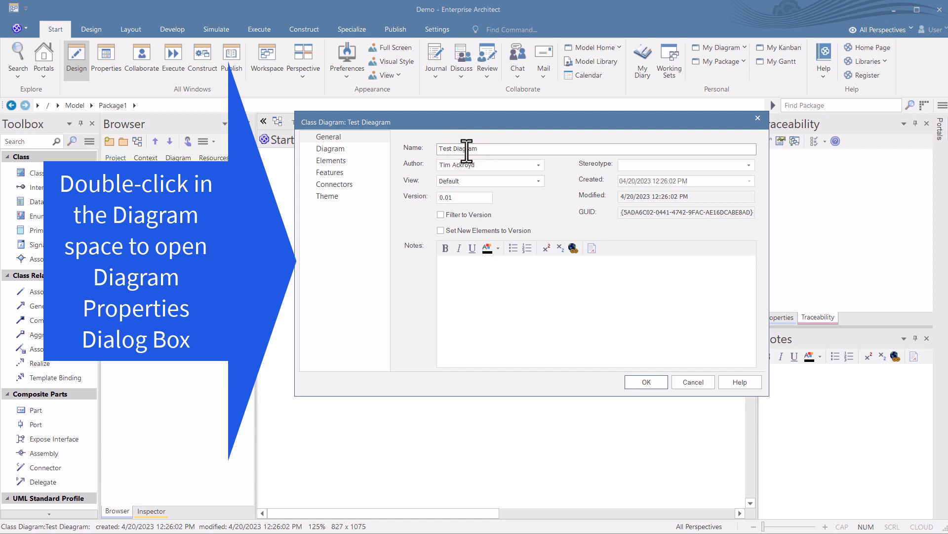
{"action": "left_click", "coordinate": [642, 382]}
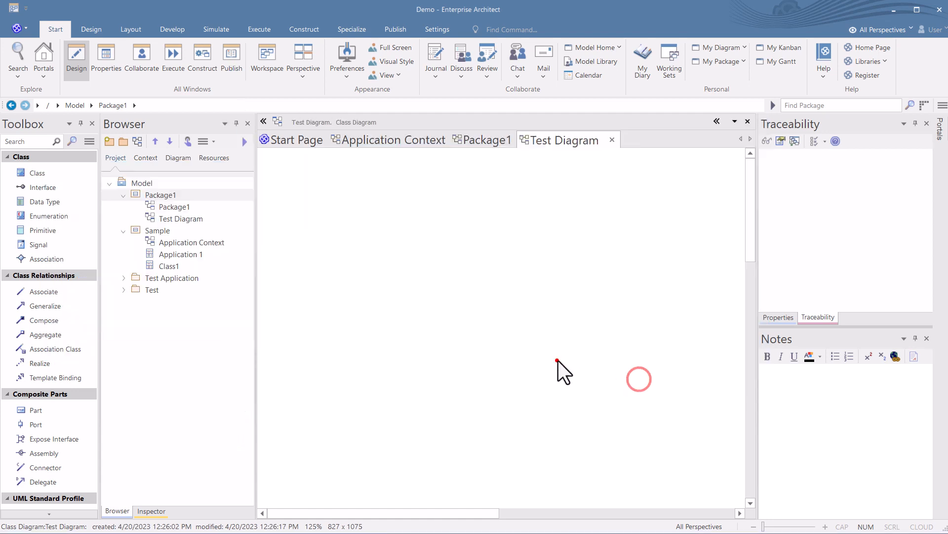
Open the Test Diagram's name for in-place editing in the Browser and leave the edit.
{"action": "left_click", "coordinate": [162, 220]}
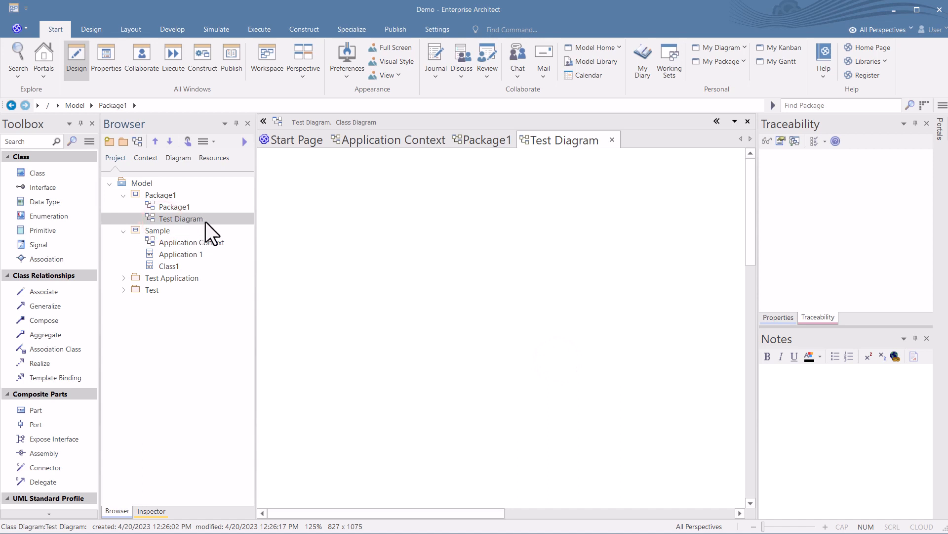
{"action": "key", "text": "F2"}
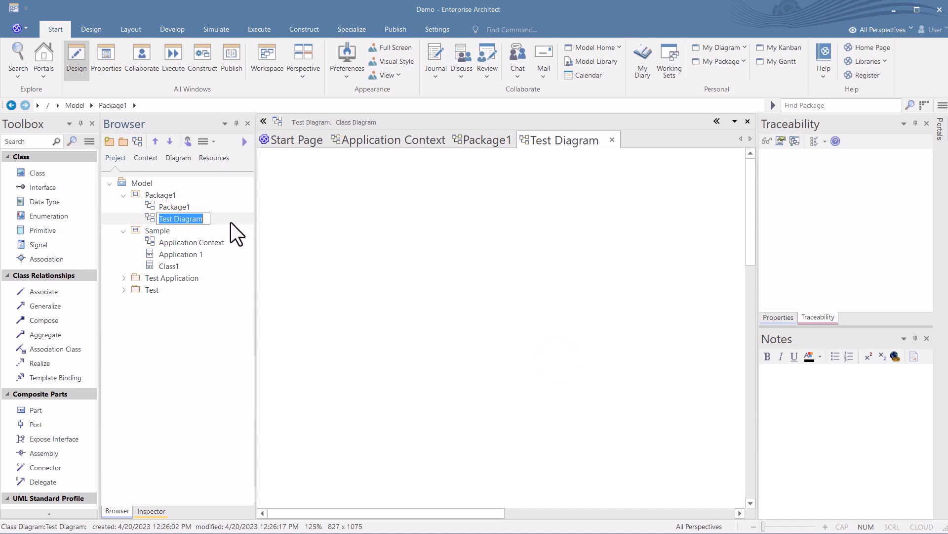
{"action": "left_click", "coordinate": [175, 218]}
{"action": "left_click", "coordinate": [298, 220]}
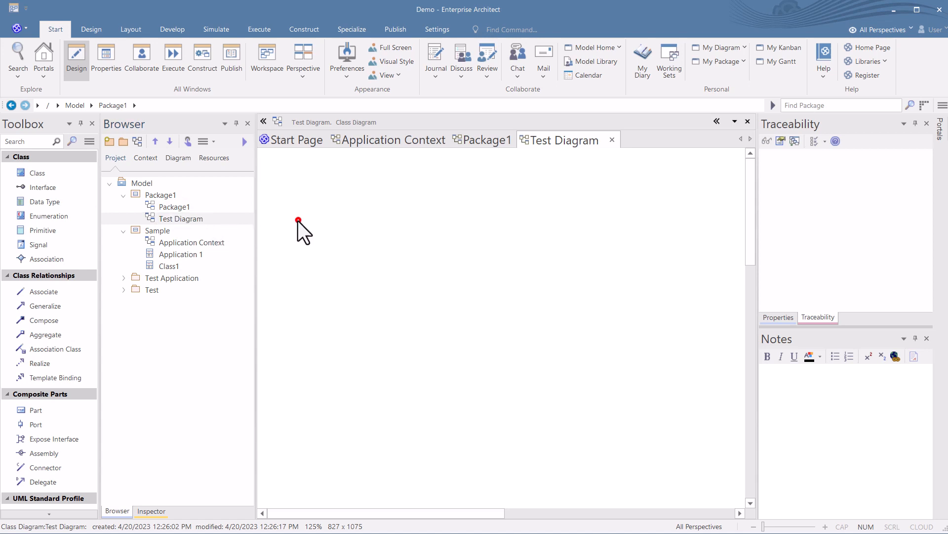
Show the Test Diagram's properties in place of Traceability and look at its Name property.
{"action": "left_click", "coordinate": [162, 217]}
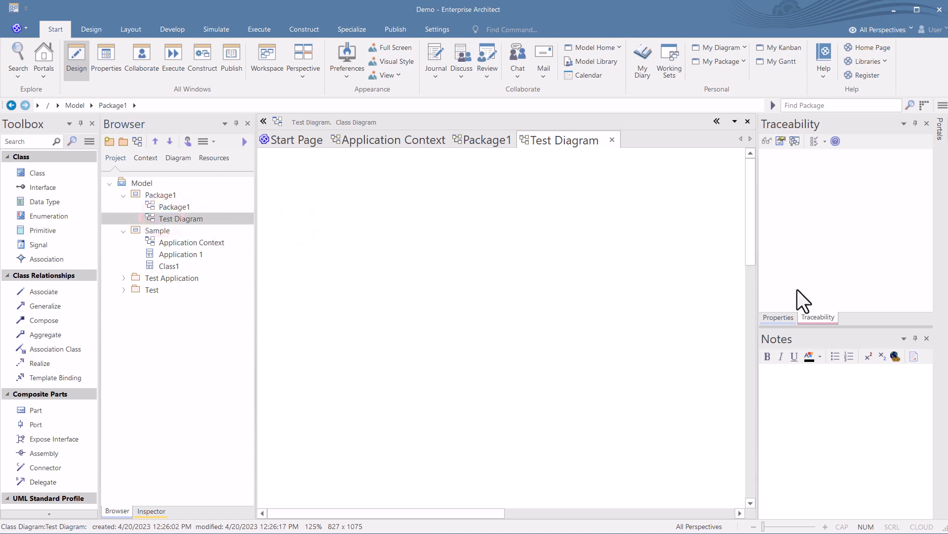
{"action": "left_click", "coordinate": [776, 317]}
{"action": "left_click", "coordinate": [869, 192]}
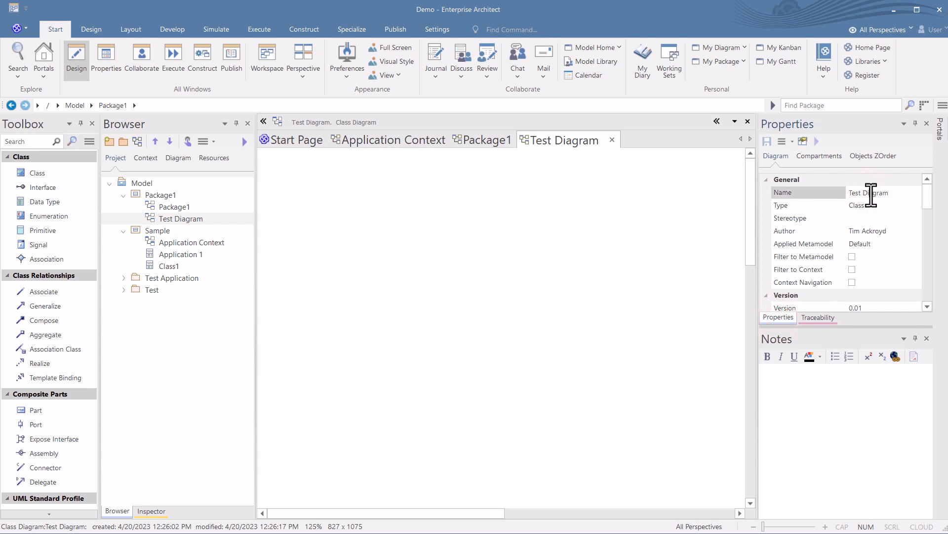
{"action": "left_click", "coordinate": [871, 193]}
{"action": "left_click", "coordinate": [177, 127]}
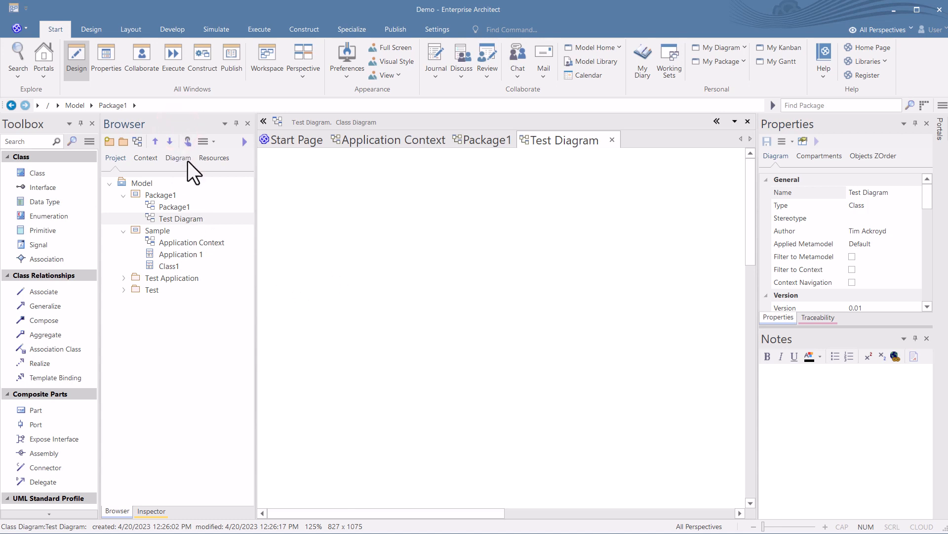
Collapse the Sample package and move Package1 down to the end of the Model root, below Test.
{"action": "left_click", "coordinate": [123, 231]}
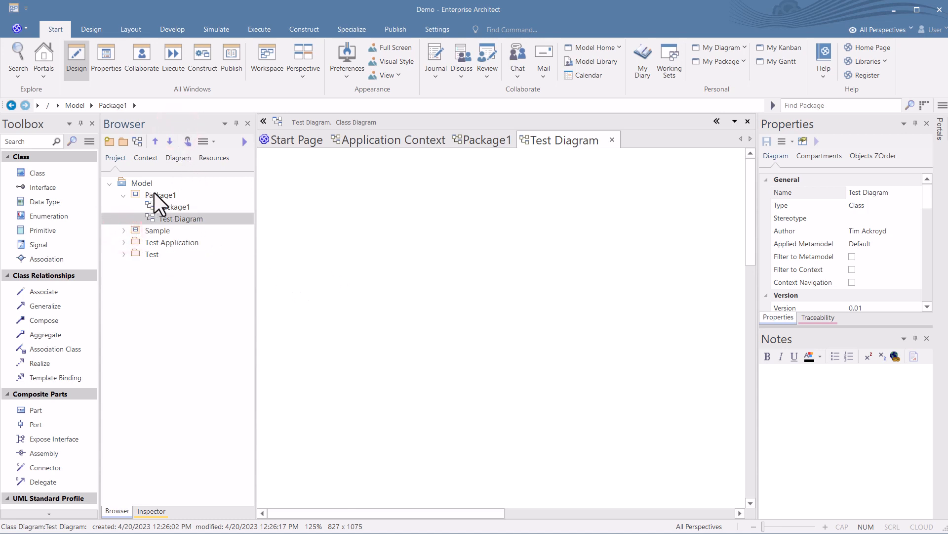
{"action": "left_click", "coordinate": [155, 194]}
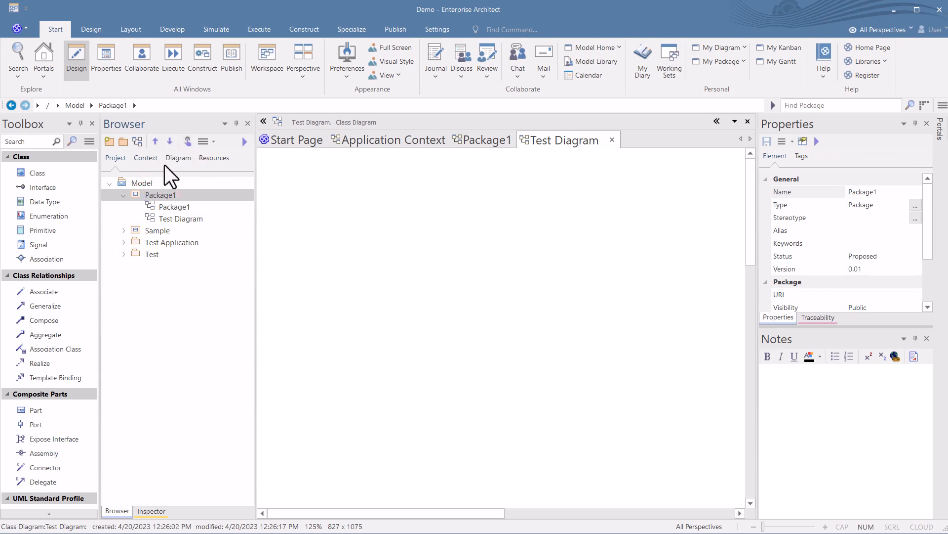
{"action": "left_click", "coordinate": [172, 143]}
{"action": "left_click", "coordinate": [172, 144]}
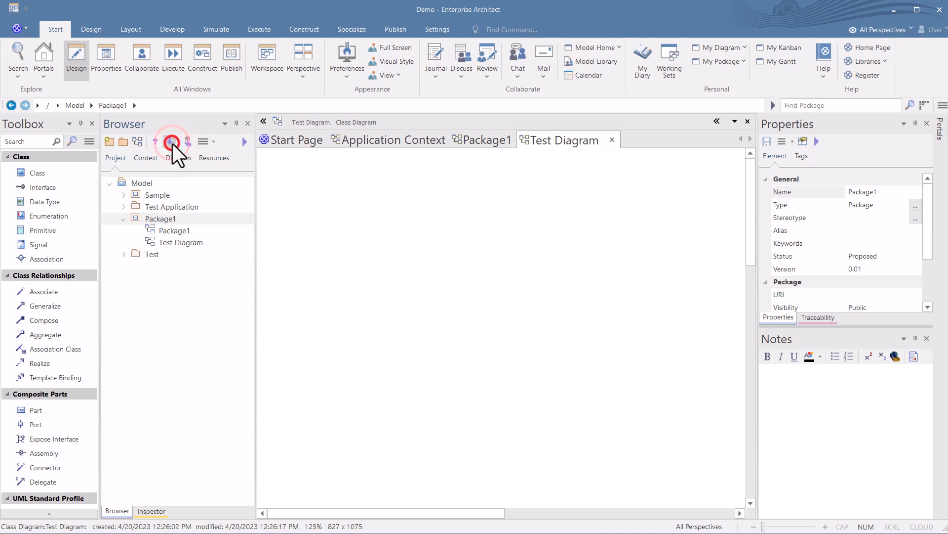
{"action": "left_click", "coordinate": [172, 143]}
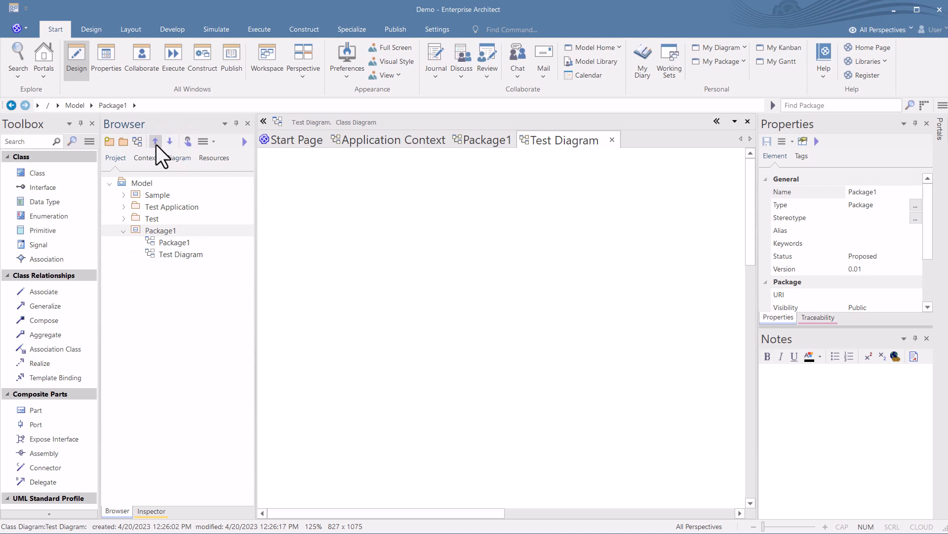
Move the Test Application package below the Test package.
{"action": "left_click", "coordinate": [160, 221]}
{"action": "left_click", "coordinate": [170, 207]}
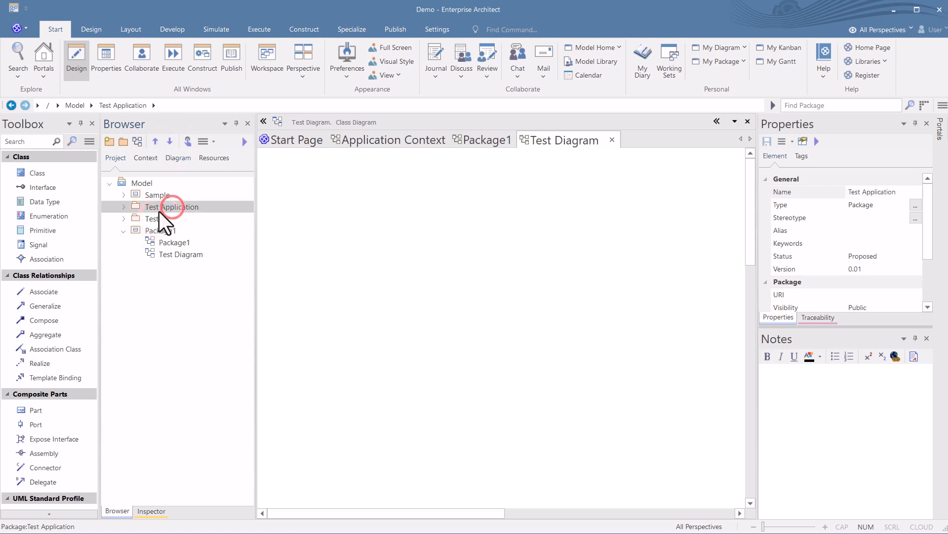
{"action": "left_click", "coordinate": [171, 143]}
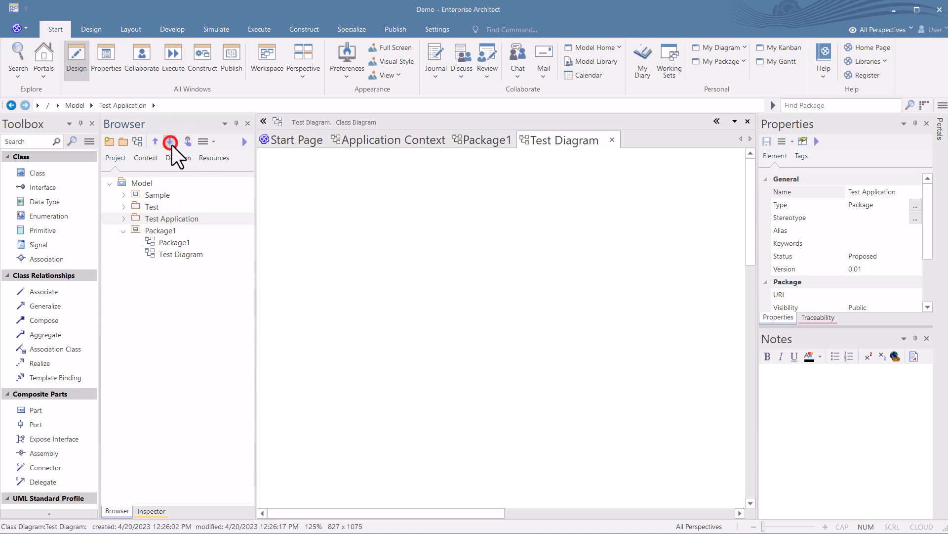
Move the Test Objects diagram directly below Test Classes in the Test package, and expand the Sample package.
{"action": "left_click", "coordinate": [123, 207]}
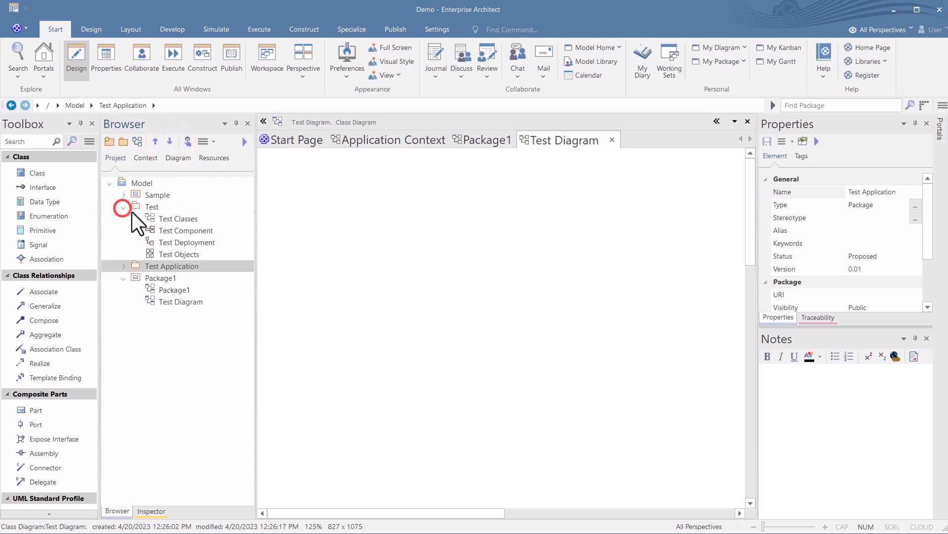
{"action": "left_click", "coordinate": [180, 230]}
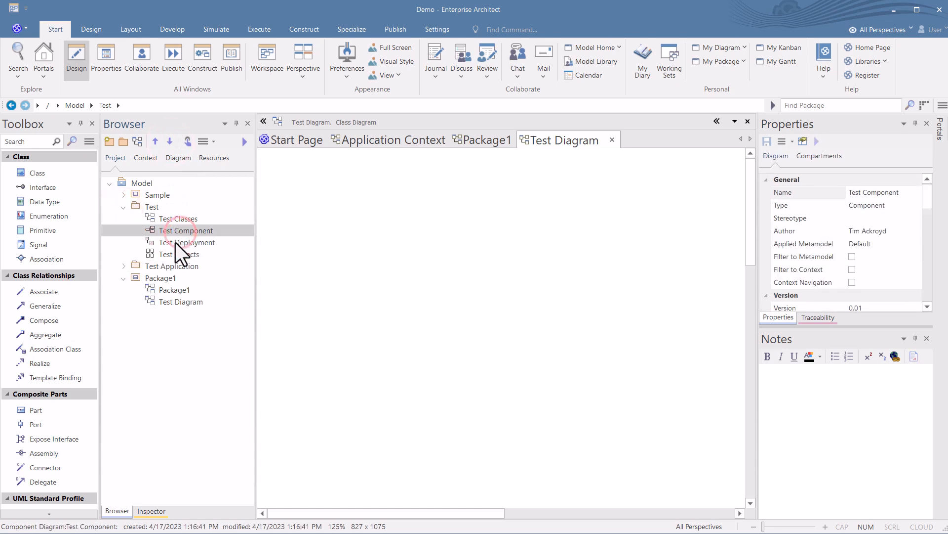
{"action": "left_click", "coordinate": [177, 242]}
{"action": "left_click", "coordinate": [188, 254]}
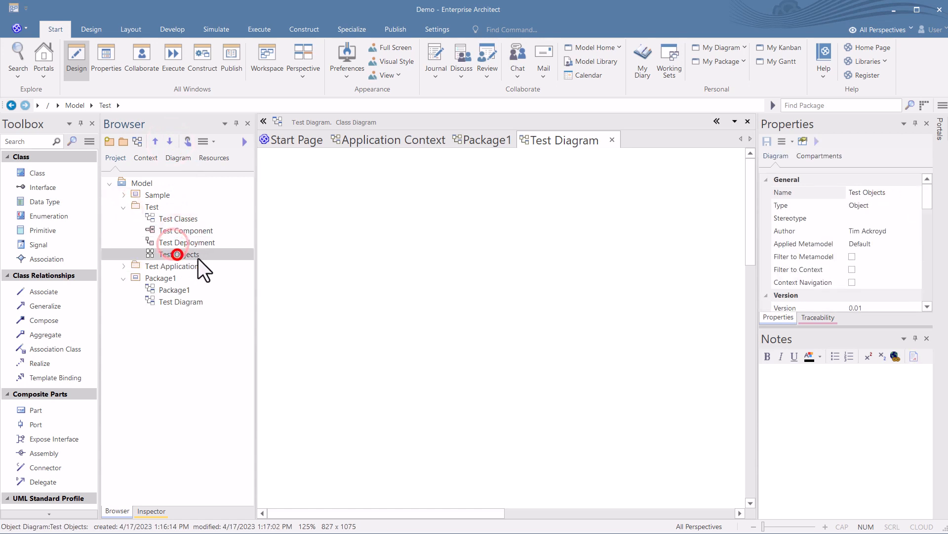
{"action": "left_click", "coordinate": [156, 142]}
{"action": "left_click", "coordinate": [159, 140]}
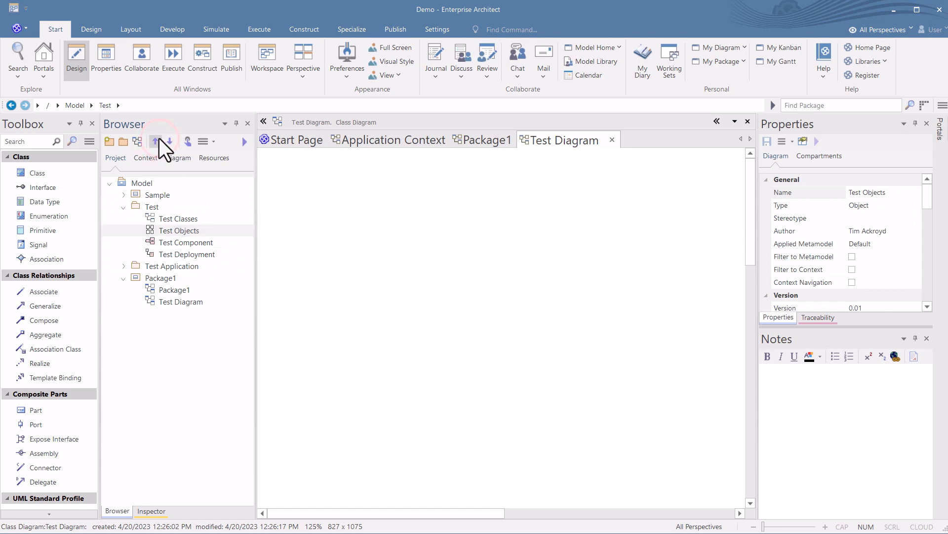
{"action": "left_click", "coordinate": [157, 140]}
{"action": "left_click", "coordinate": [171, 141]}
{"action": "left_click", "coordinate": [124, 196]}
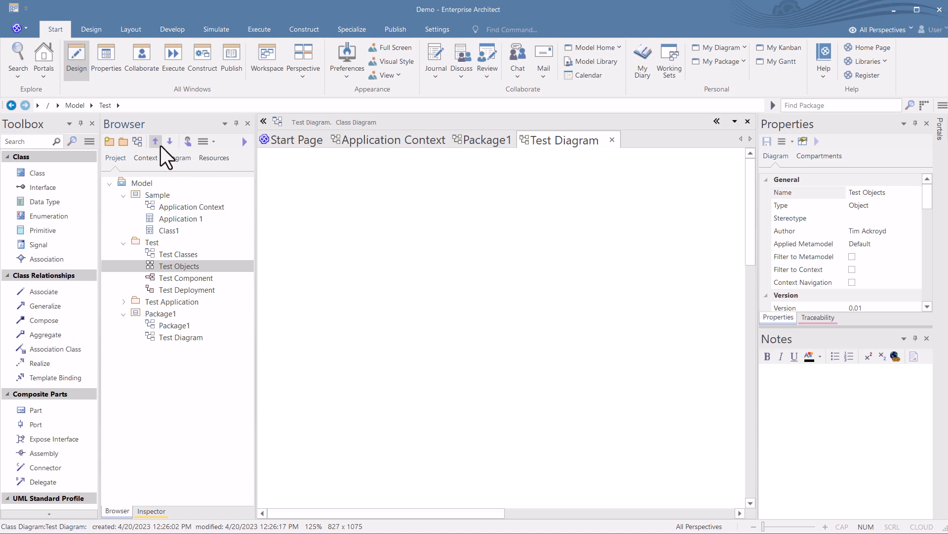
{"action": "left_click", "coordinate": [496, 278]}
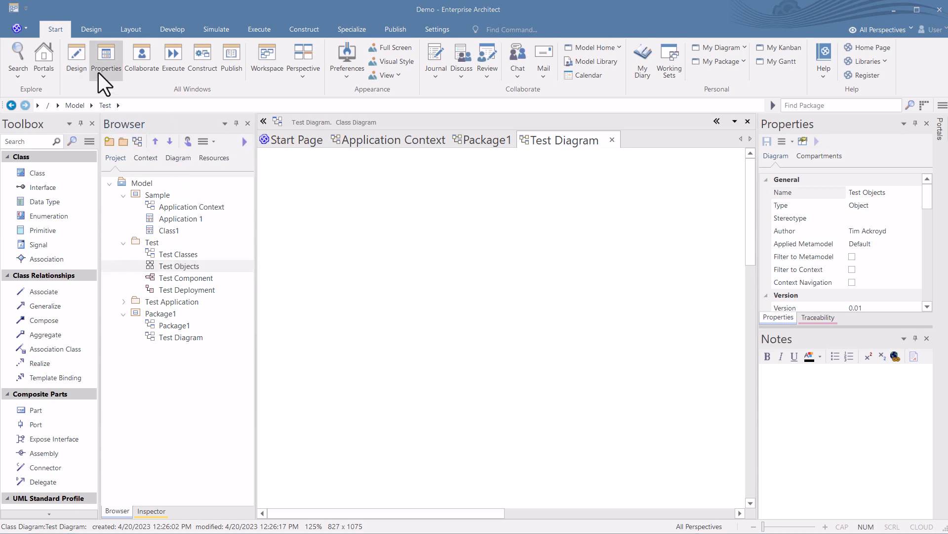
Apply the Default workspace layout from the Design & Construct group.
{"action": "left_click", "coordinate": [13, 7]}
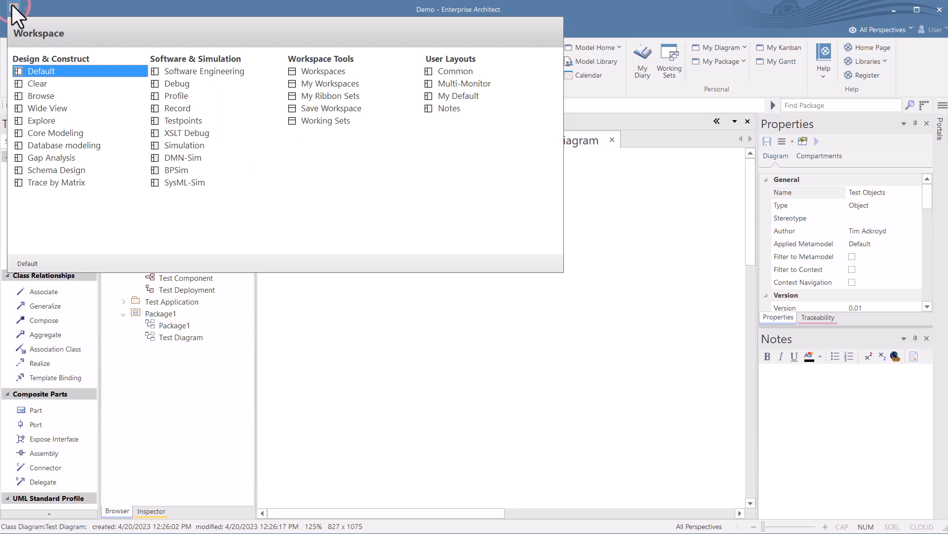
{"action": "left_click", "coordinate": [33, 71]}
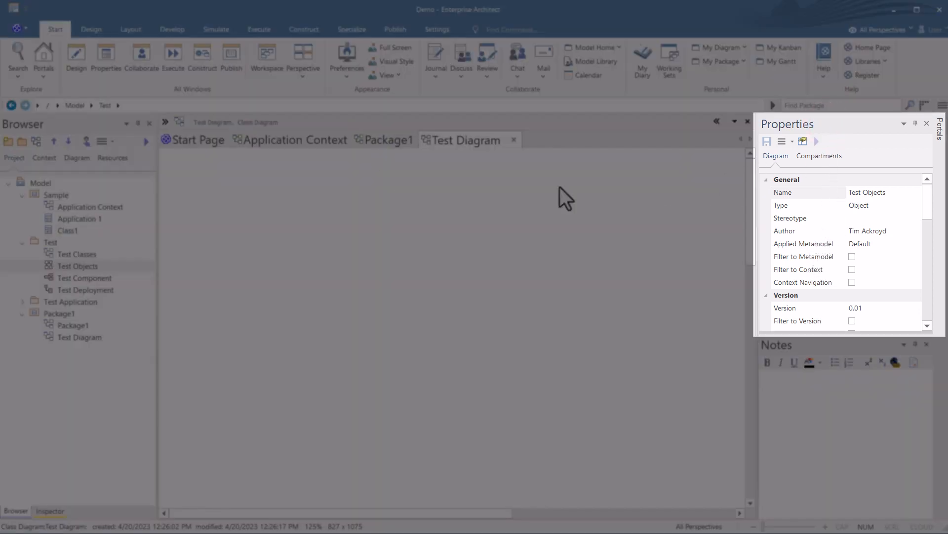
Show the properties of the Model root and the Sample package, and expand and review Sample's Project properties.
{"action": "left_click", "coordinate": [37, 184]}
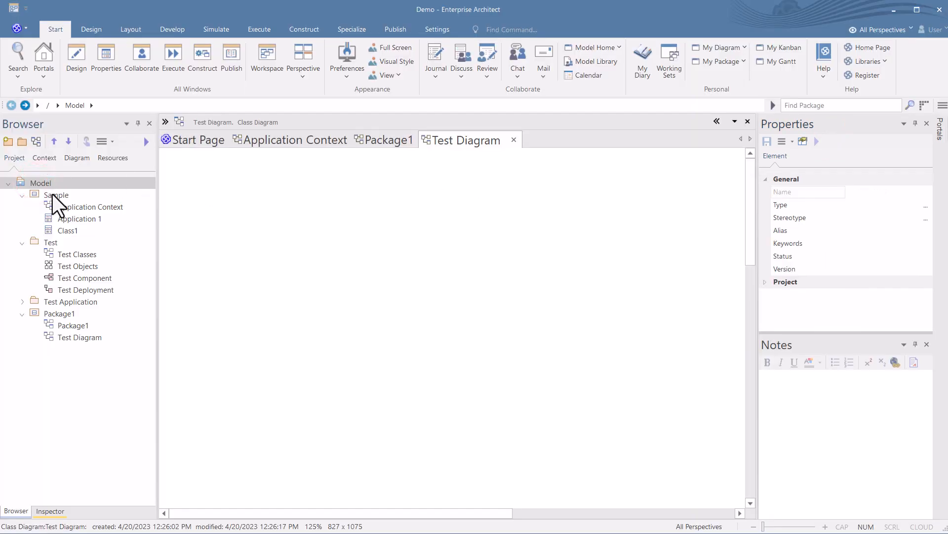
{"action": "left_click", "coordinate": [52, 195]}
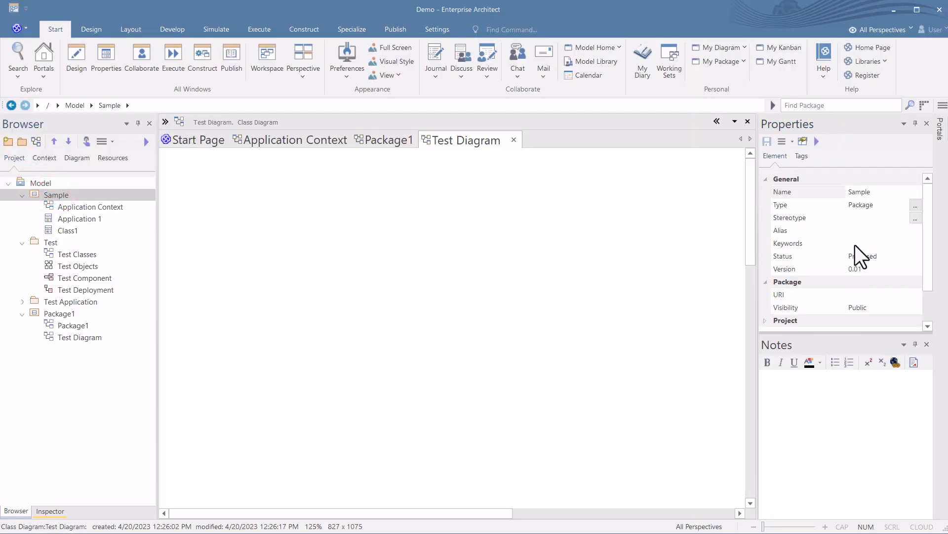
{"action": "scroll", "coordinate": [870, 257], "scroll_direction": "down", "scroll_amount": 1}
{"action": "left_click", "coordinate": [765, 282]}
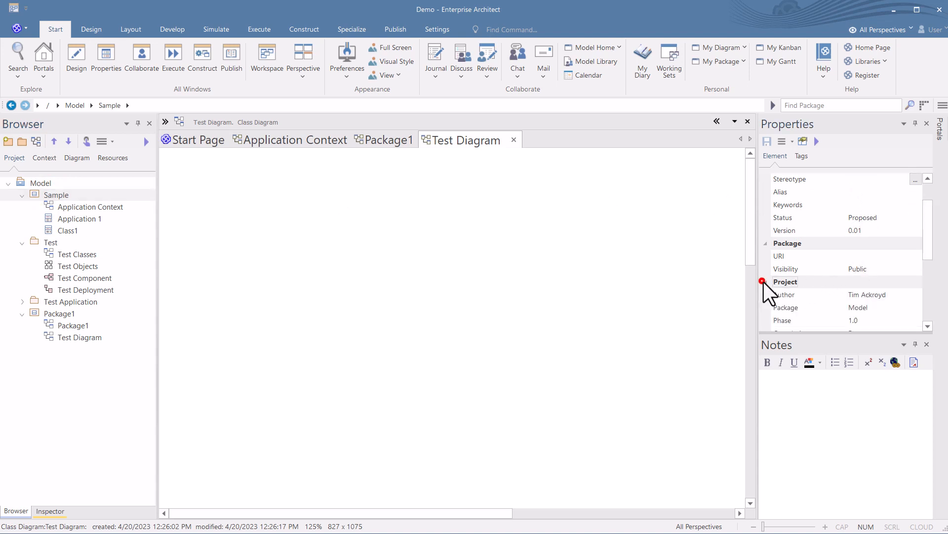
{"action": "scroll", "coordinate": [793, 291], "scroll_direction": "down", "scroll_amount": 2}
{"action": "scroll", "coordinate": [795, 284], "scroll_direction": "up", "scroll_amount": 3}
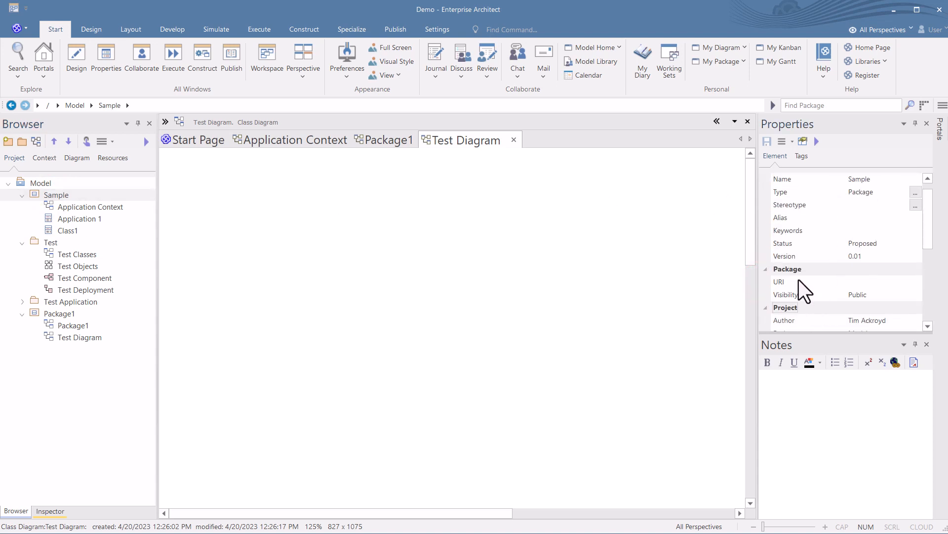
Show the properties and notes of the Application Context diagram and the Application 1 class, and switch to the Package1 diagram.
{"action": "left_click", "coordinate": [63, 207]}
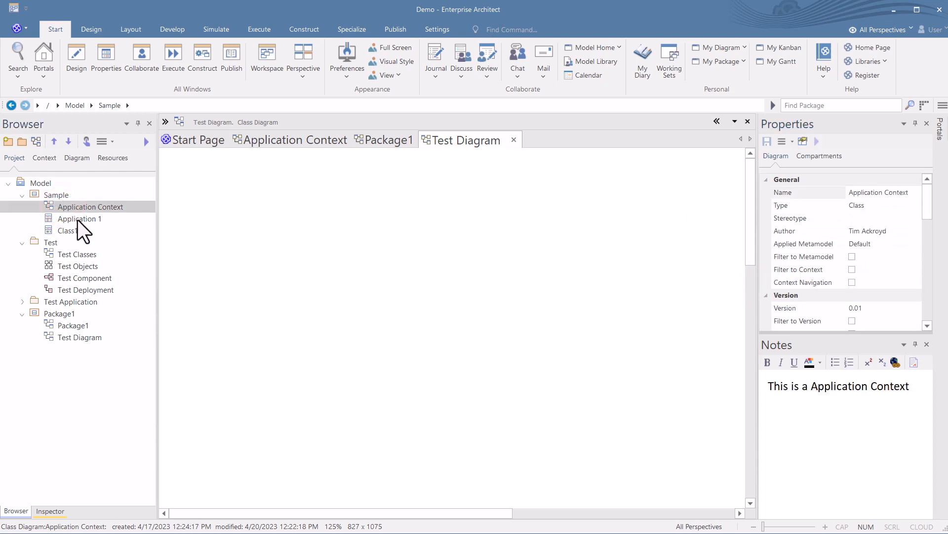
{"action": "left_click", "coordinate": [78, 220]}
{"action": "left_click", "coordinate": [373, 142]}
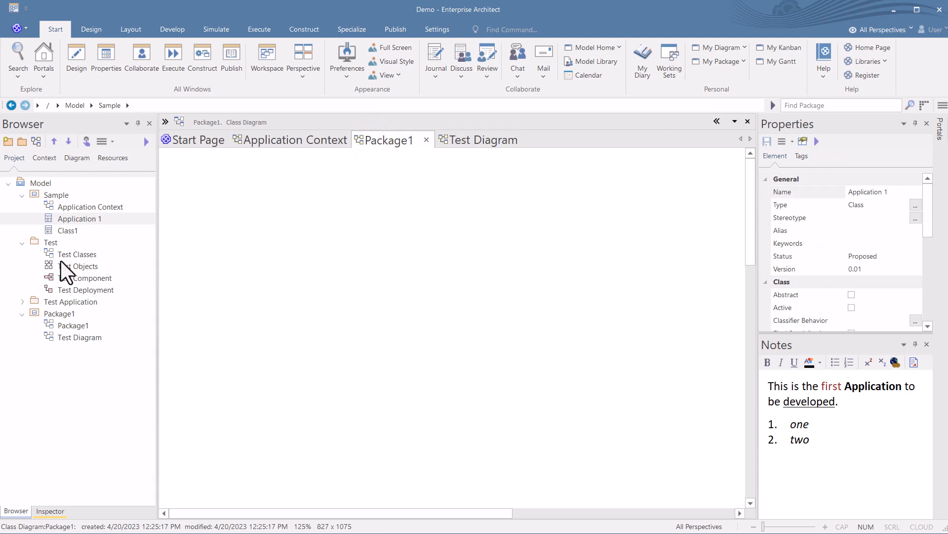
Open the Application Context diagram and examine the Application 1 element's properties, including its Type and Stereotype.
{"action": "double_click", "coordinate": [71, 207]}
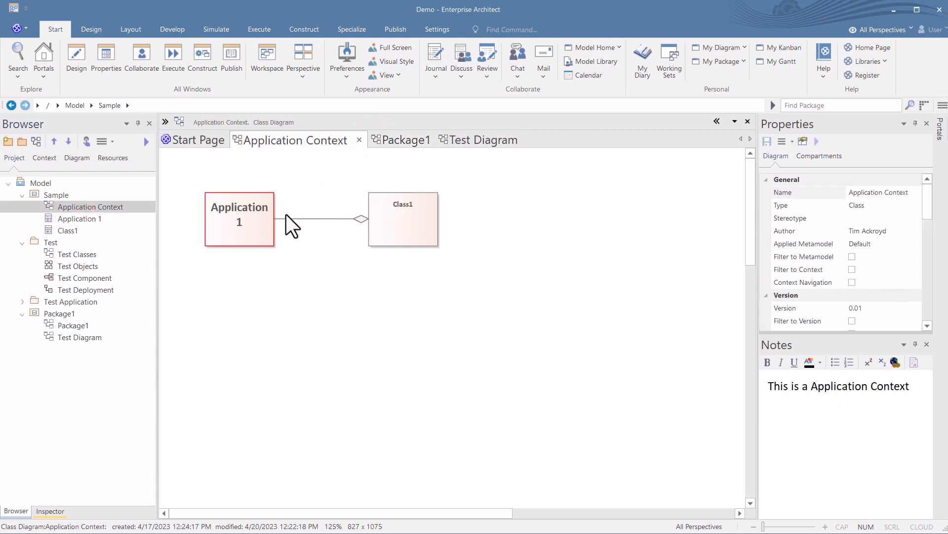
{"action": "left_click", "coordinate": [250, 221]}
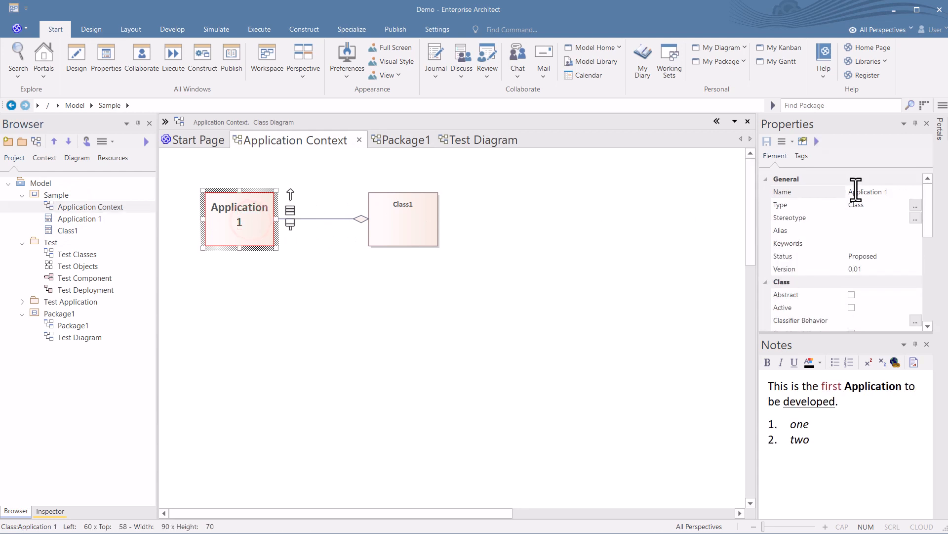
{"action": "left_click", "coordinate": [882, 206]}
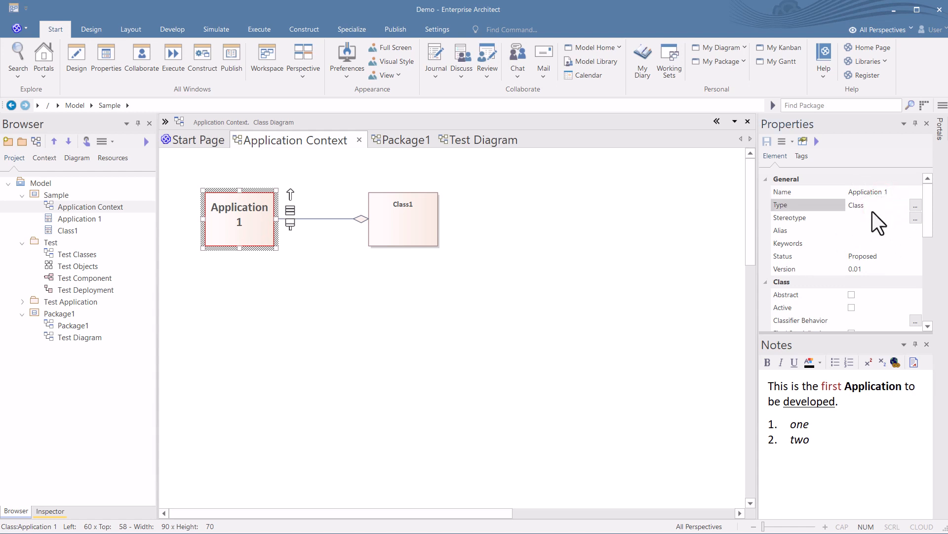
{"action": "left_click", "coordinate": [864, 219]}
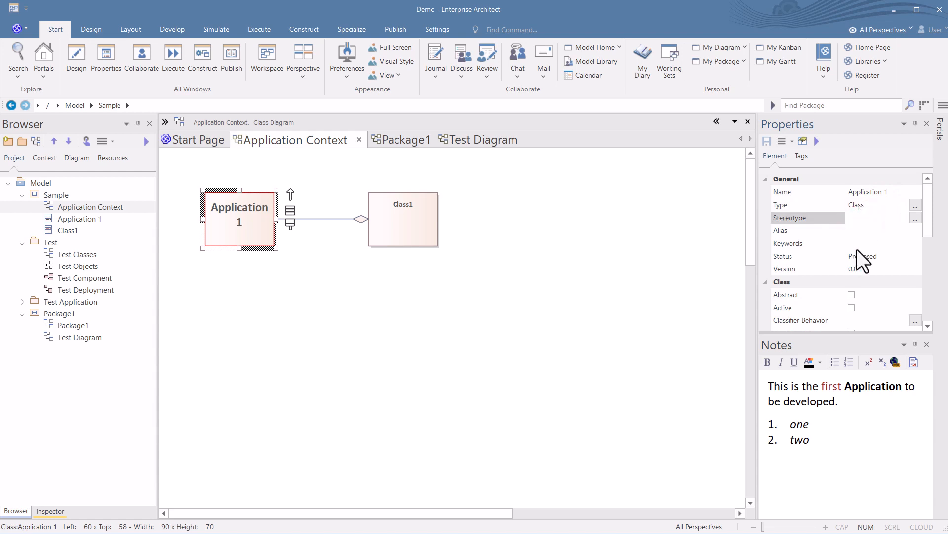
{"action": "scroll", "coordinate": [858, 250], "scroll_direction": "down", "scroll_amount": 4}
{"action": "scroll", "coordinate": [851, 251], "scroll_direction": "down", "scroll_amount": 3}
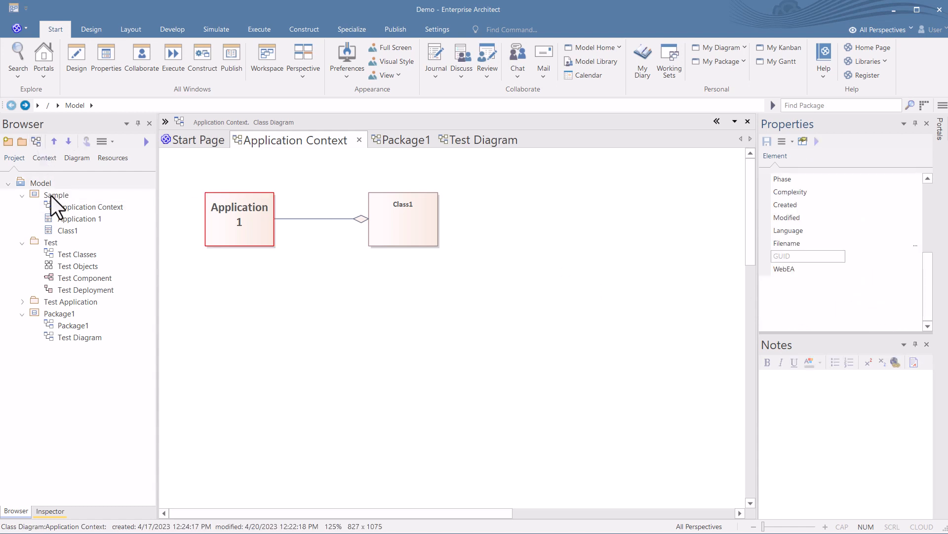
Examine the Sample package's Project properties and the properties of the aggregation connector between Application 1 and Class1.
{"action": "left_click", "coordinate": [53, 195]}
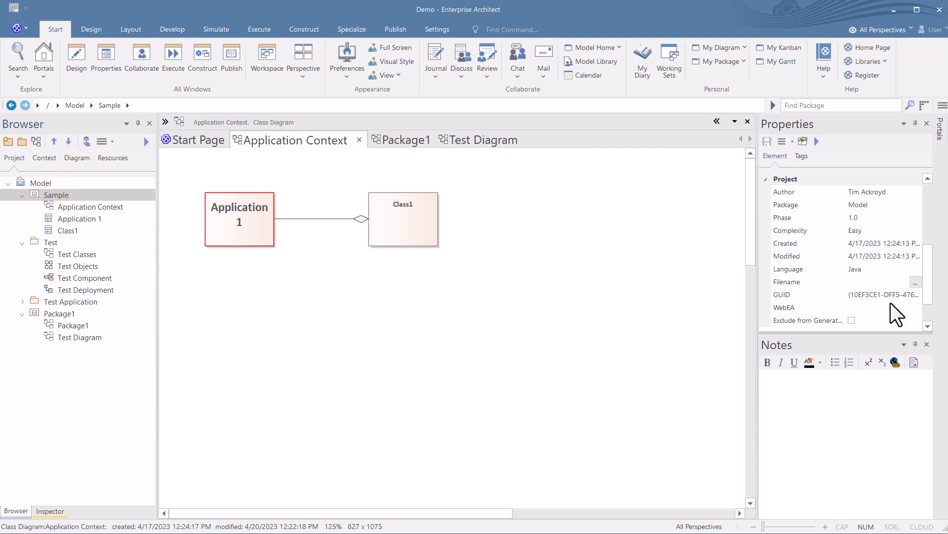
{"action": "left_click", "coordinate": [308, 218]}
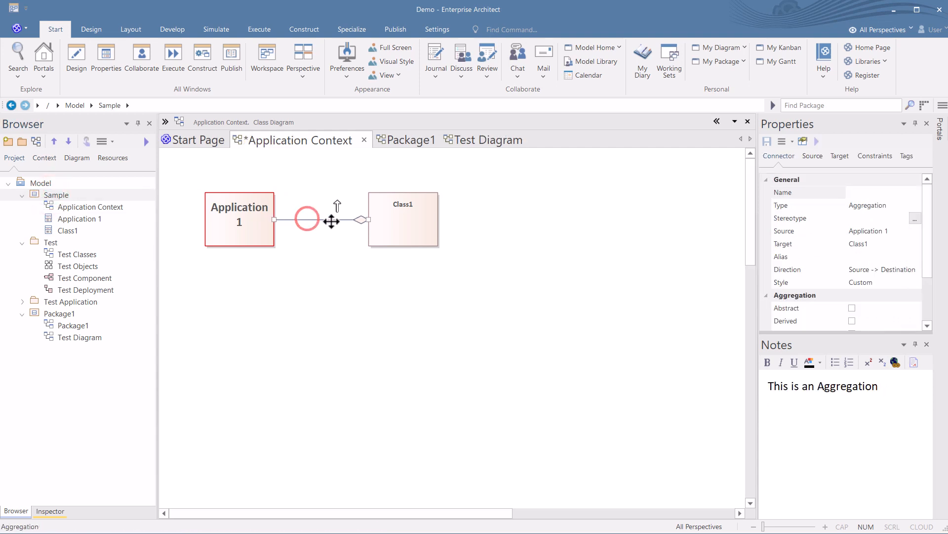
{"action": "scroll", "coordinate": [800, 292], "scroll_direction": "down", "scroll_amount": 3}
{"action": "scroll", "coordinate": [809, 298], "scroll_direction": "up", "scroll_amount": 3}
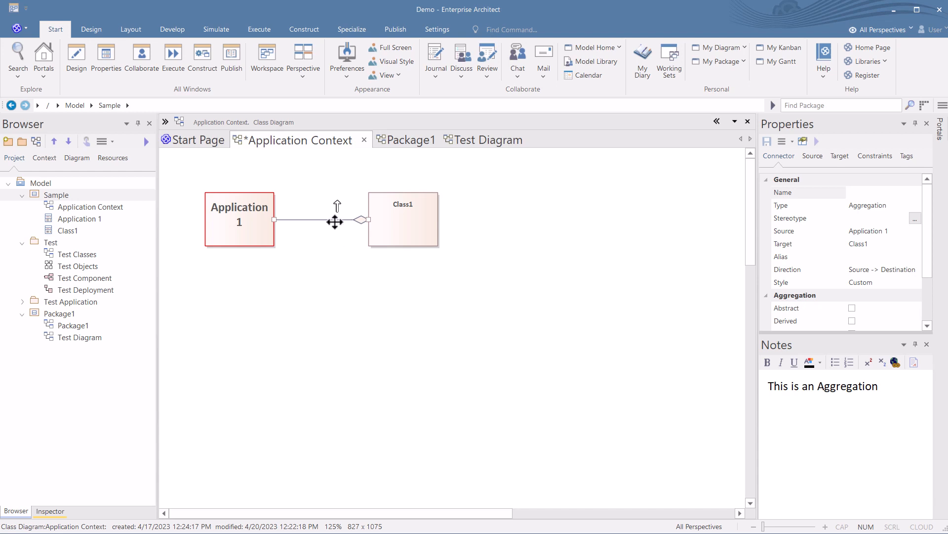
Select Class1 on the diagram and review its Class and Project properties.
{"action": "left_click", "coordinate": [411, 230]}
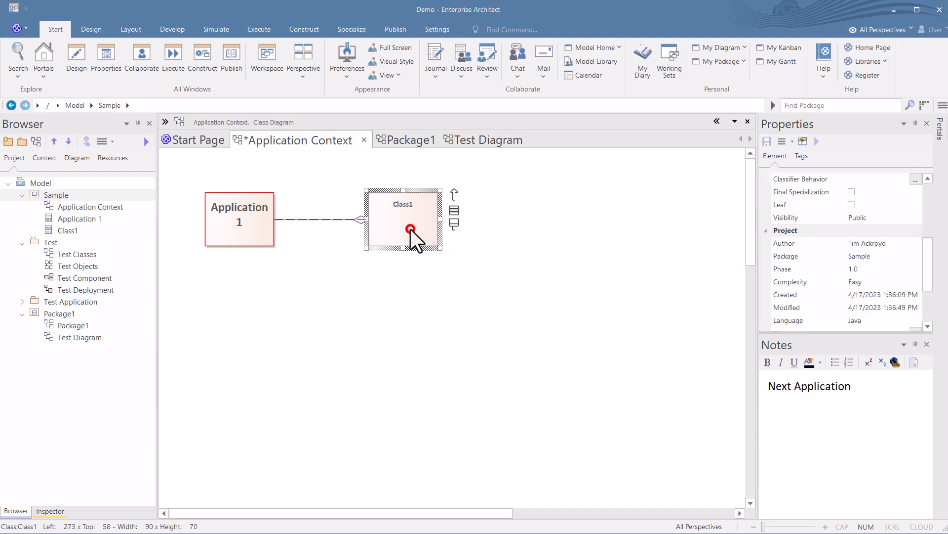
{"action": "scroll", "coordinate": [843, 277], "scroll_direction": "down", "scroll_amount": 3}
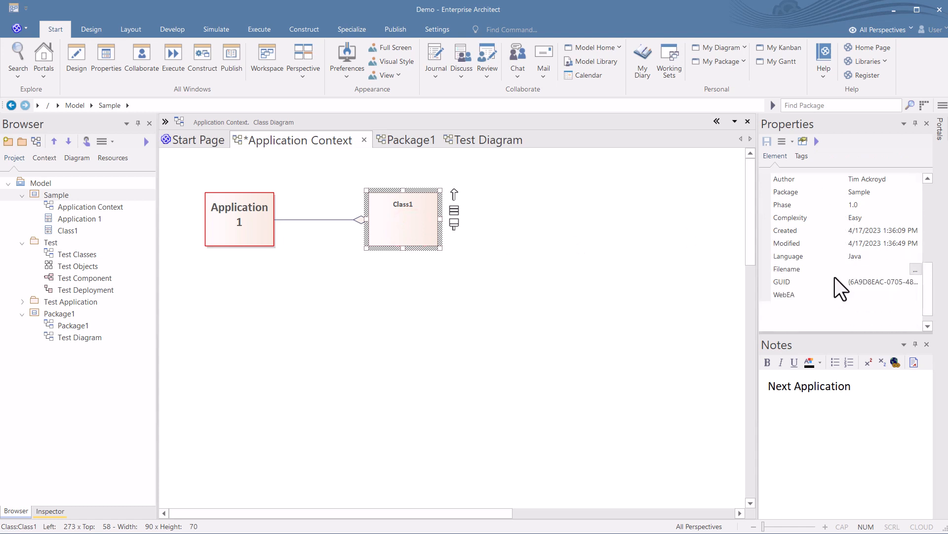
{"action": "scroll", "coordinate": [825, 272], "scroll_direction": "up", "scroll_amount": 3}
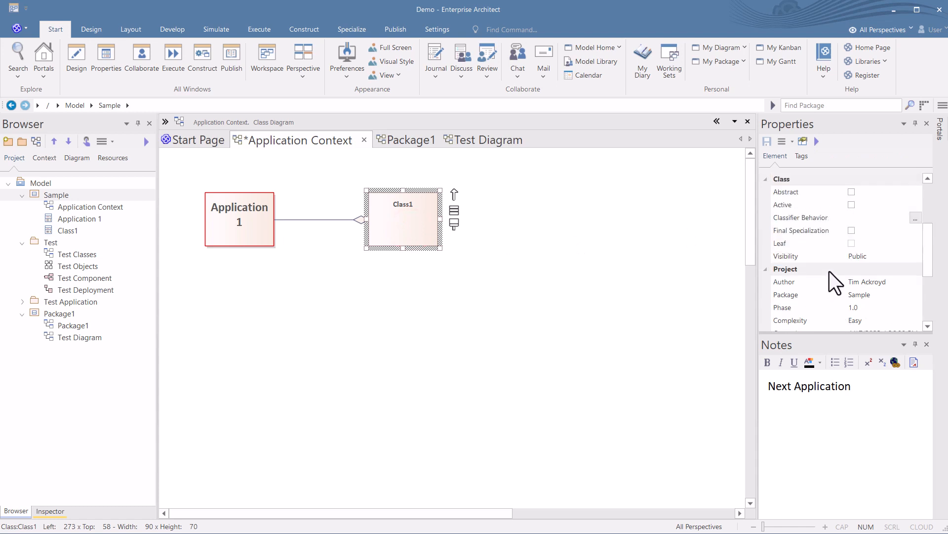
{"action": "scroll", "coordinate": [829, 271], "scroll_direction": "up", "scroll_amount": 1}
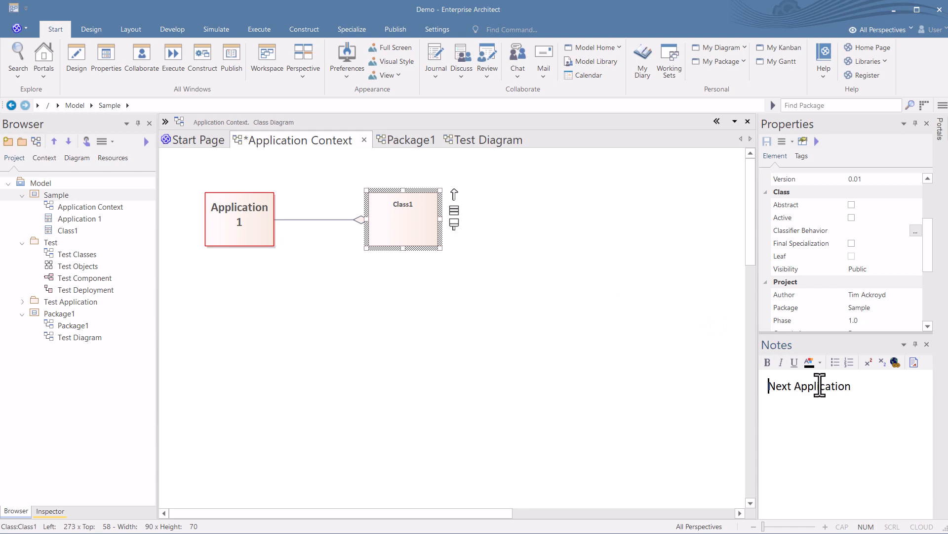
Compare the notes of Application 1, Class1 and the aggregation connector on the diagram.
{"action": "left_click", "coordinate": [255, 222]}
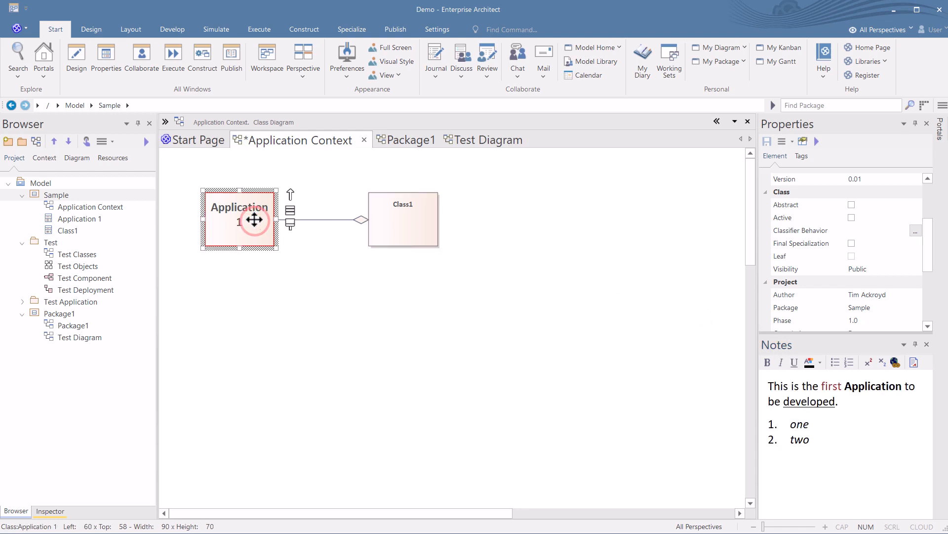
{"action": "left_click", "coordinate": [387, 226]}
{"action": "left_click", "coordinate": [339, 219]}
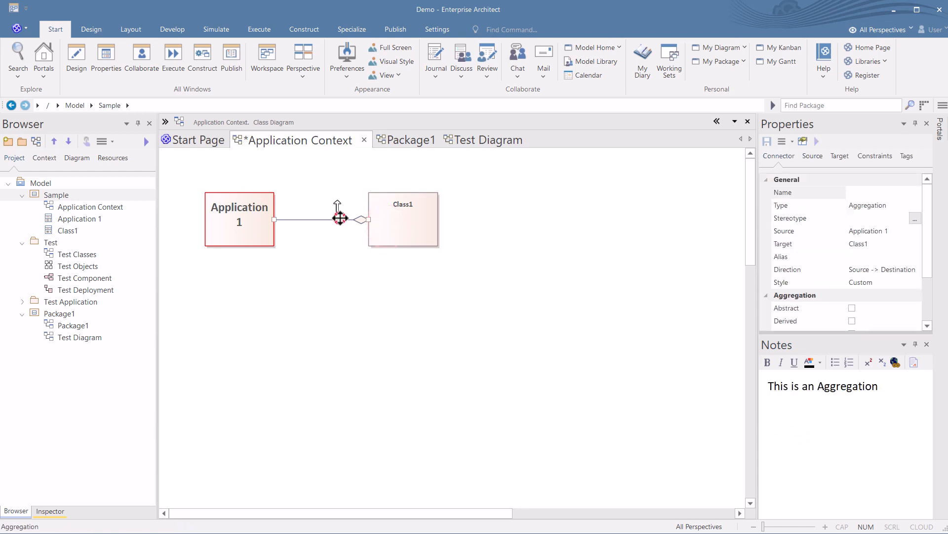
{"action": "left_click", "coordinate": [255, 212]}
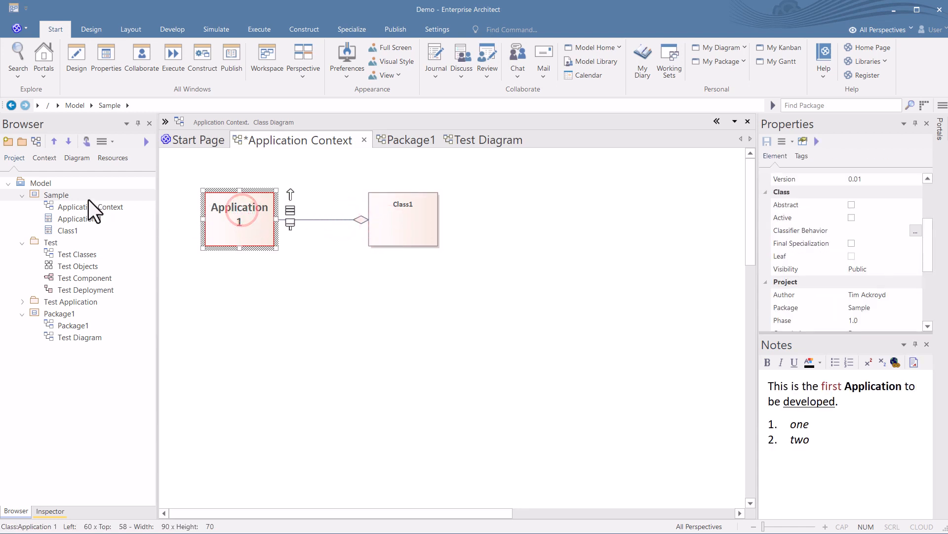
Add the note "Sample package" to the Sample package and reselect the package to check it.
{"action": "left_click", "coordinate": [51, 193]}
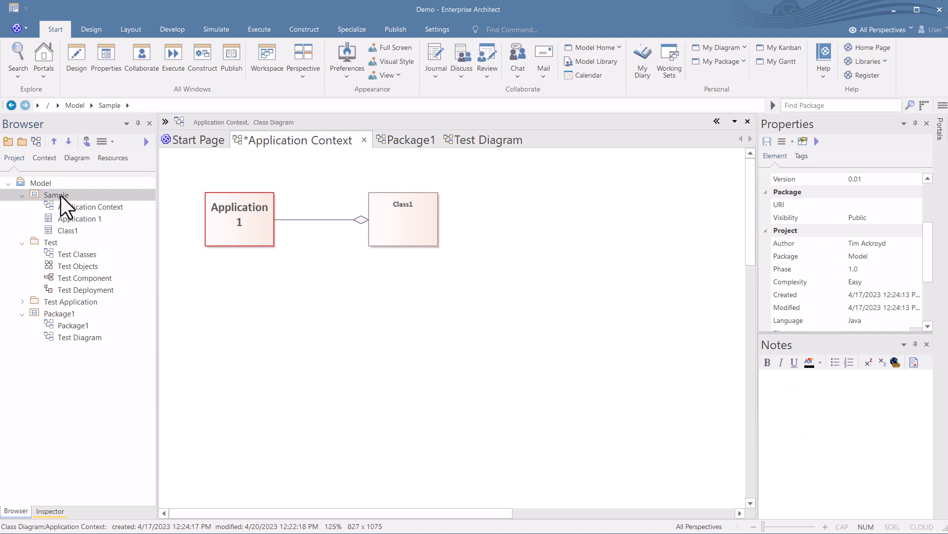
{"action": "left_click", "coordinate": [820, 414]}
{"action": "type", "text": "S"}
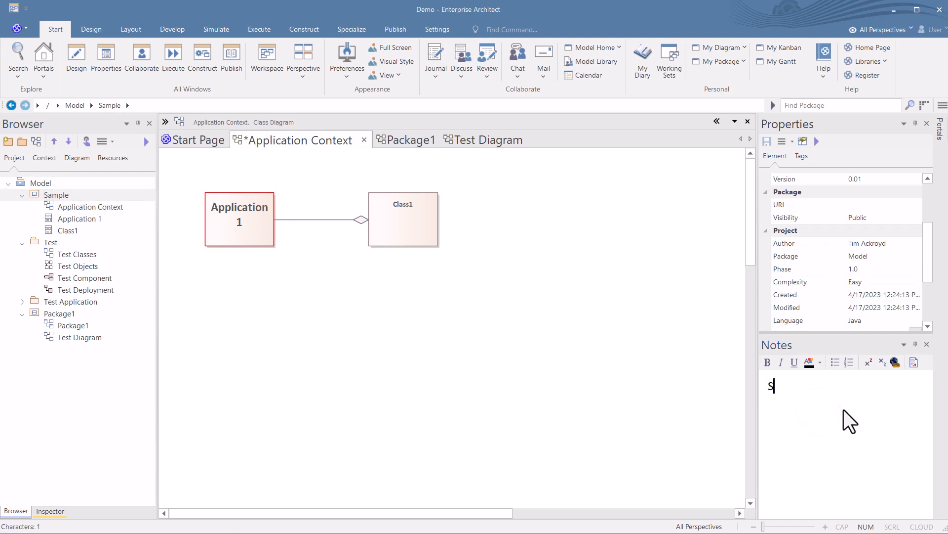
{"action": "type", "text": "ample package"}
{"action": "left_click", "coordinate": [642, 384]}
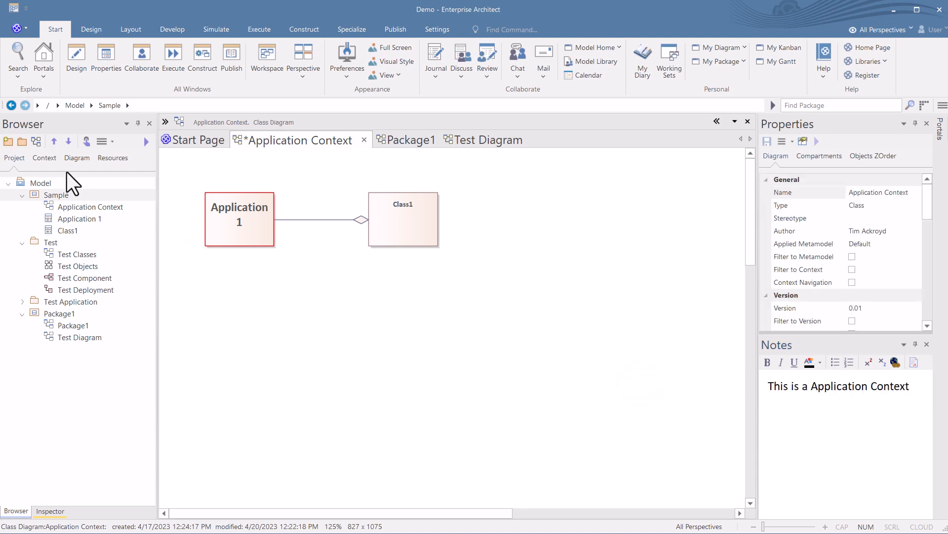
{"action": "left_click", "coordinate": [60, 194]}
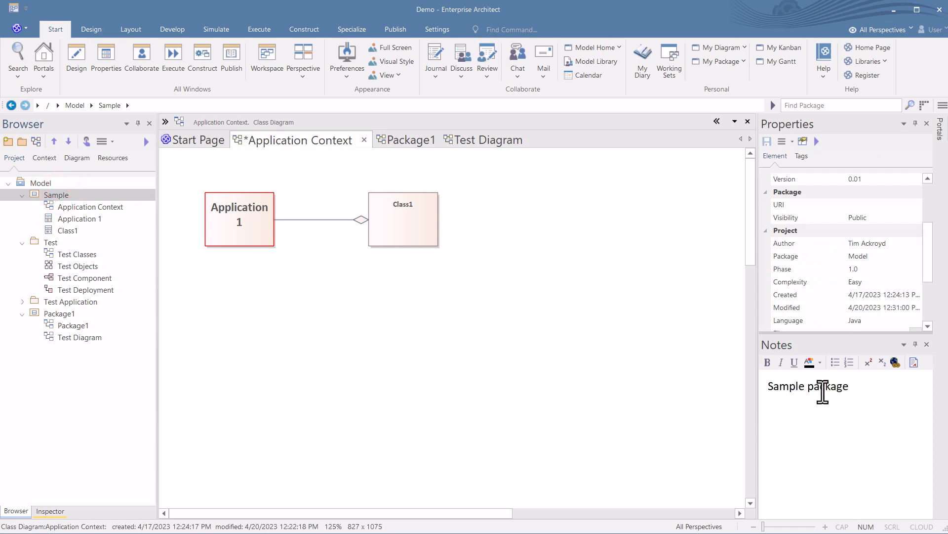
Open the Sample package's full properties dialog, view its general details and close it without changes.
{"action": "right_click", "coordinate": [73, 197]}
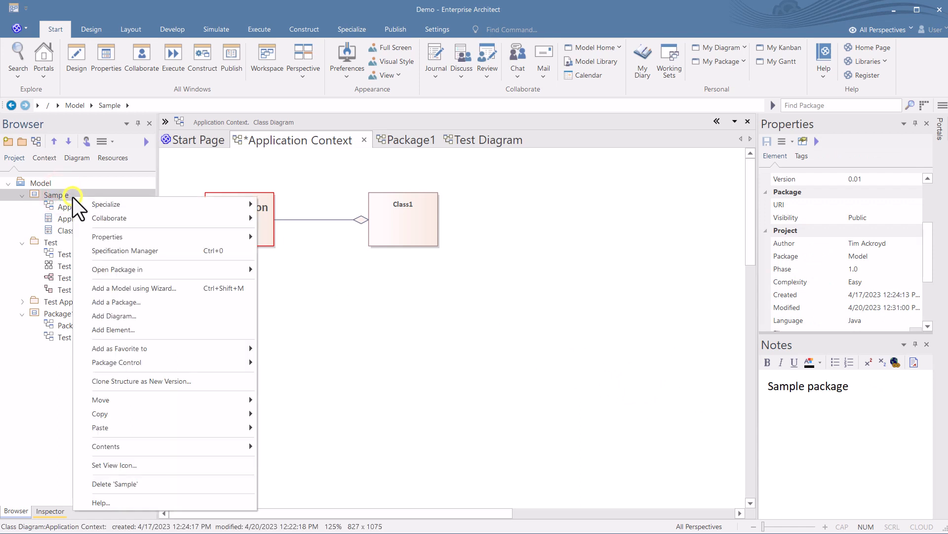
{"action": "left_click", "coordinate": [113, 234]}
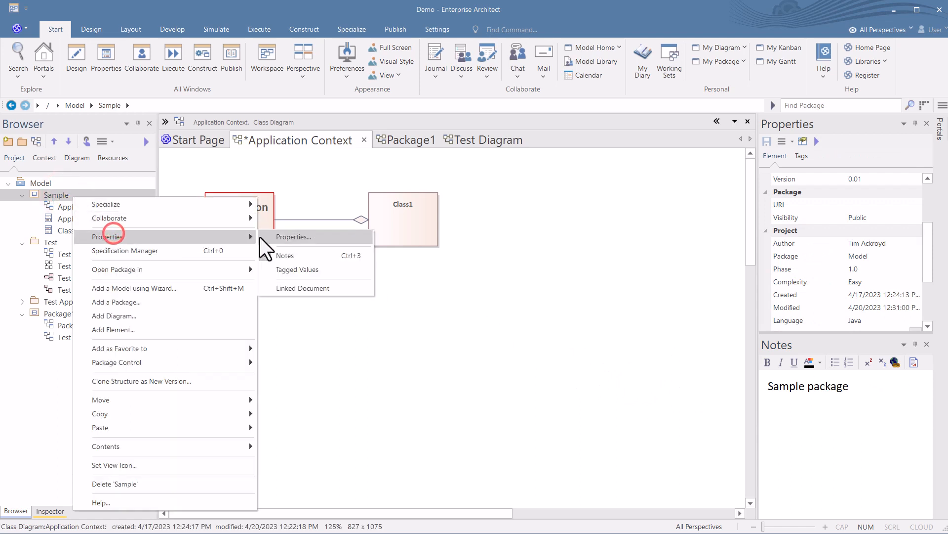
{"action": "left_click", "coordinate": [303, 237]}
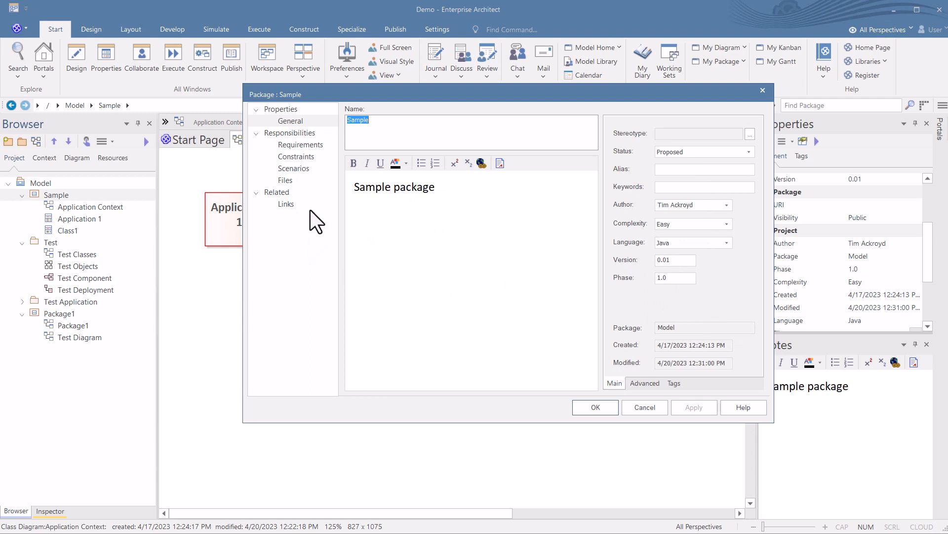
{"action": "left_click", "coordinate": [643, 407]}
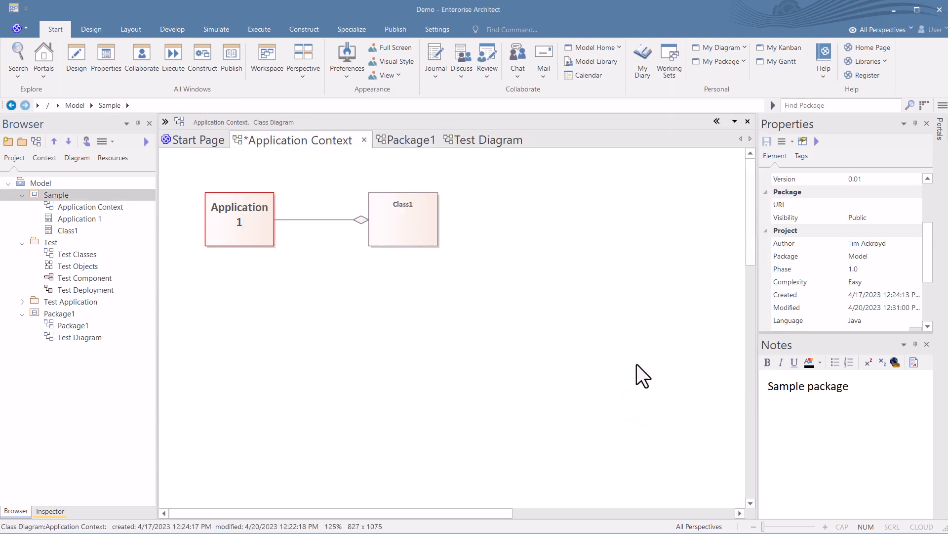
View the properties and notes of the diagram, Application 1, the connector and Class1 one after another.
{"action": "left_click", "coordinate": [320, 267]}
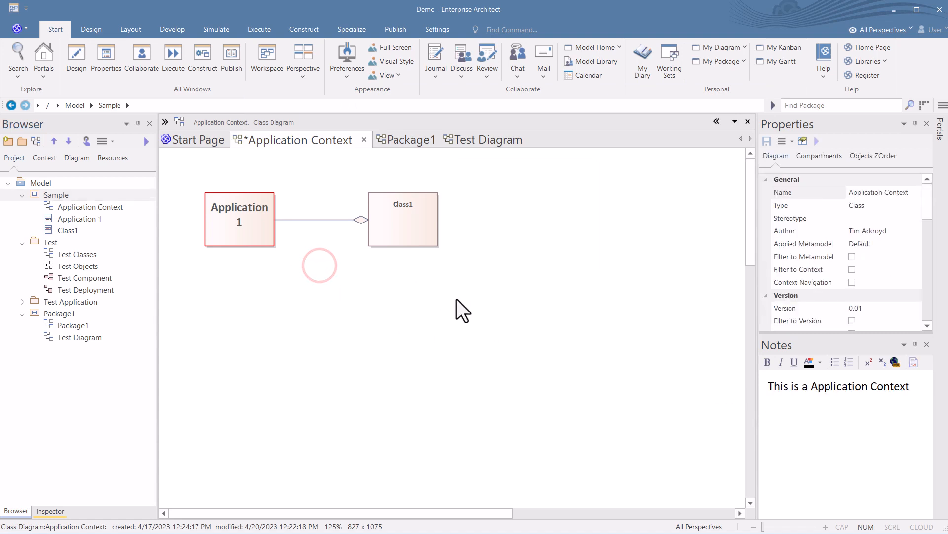
{"action": "left_click", "coordinate": [256, 230]}
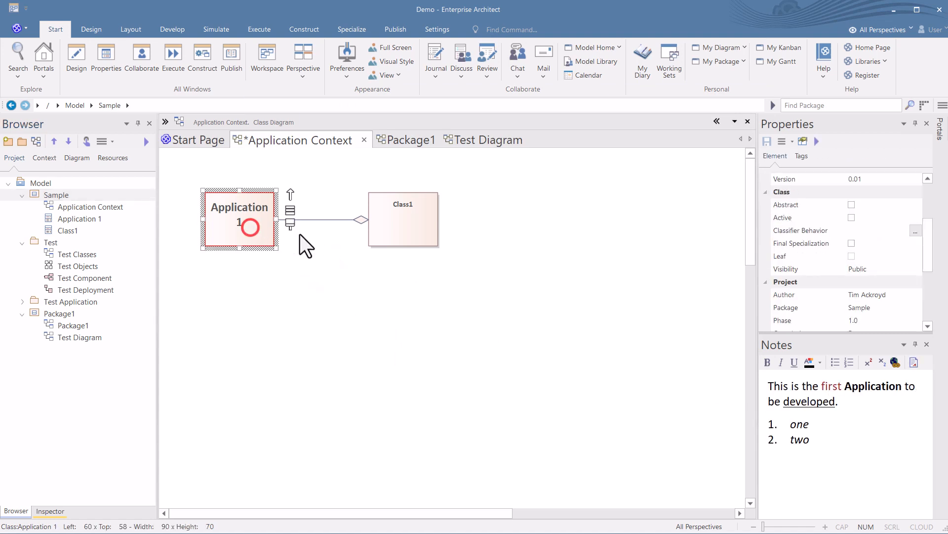
{"action": "left_click", "coordinate": [322, 220]}
{"action": "left_click", "coordinate": [396, 227]}
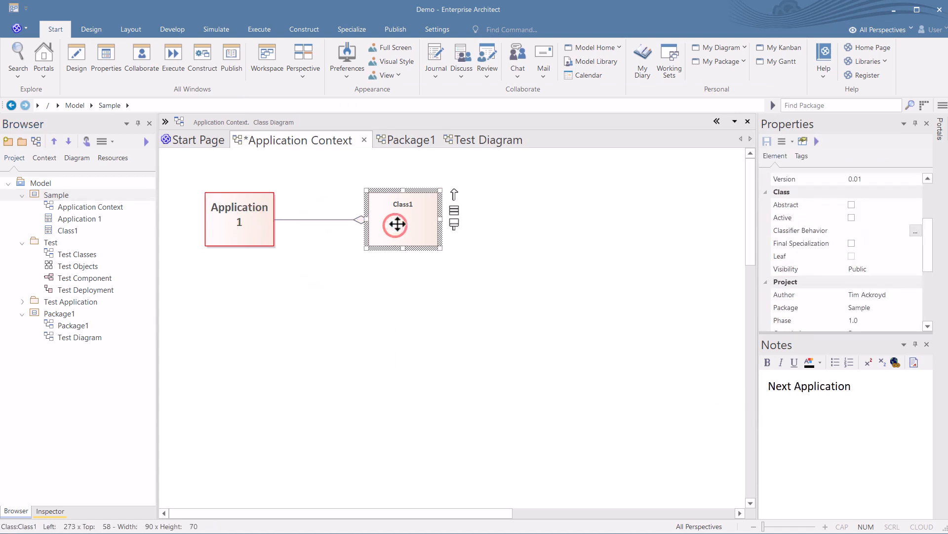
Select Application 1 and Class1 together on the diagram, and clear the selection.
{"action": "left_click", "coordinate": [250, 299]}
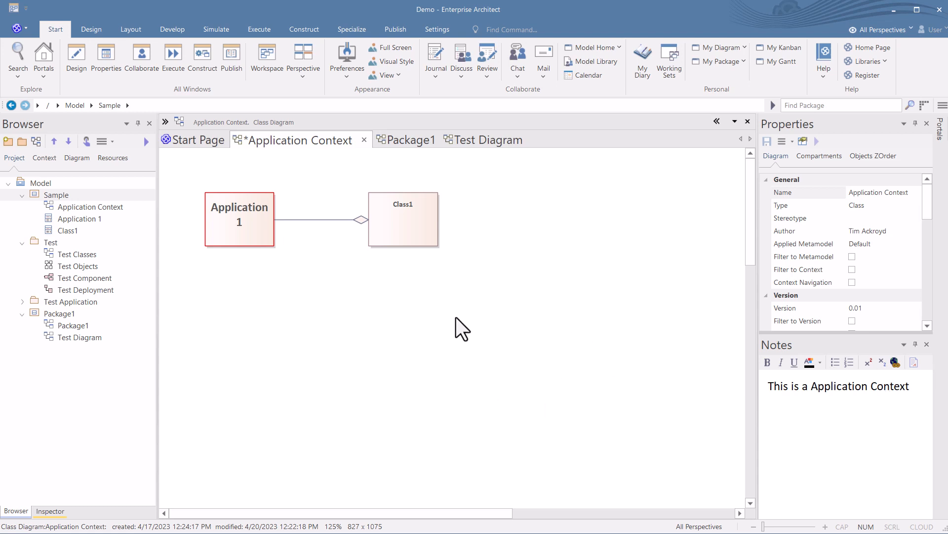
{"action": "left_click_drag", "start_coordinate": [245, 264], "coordinate": [463, 197]}
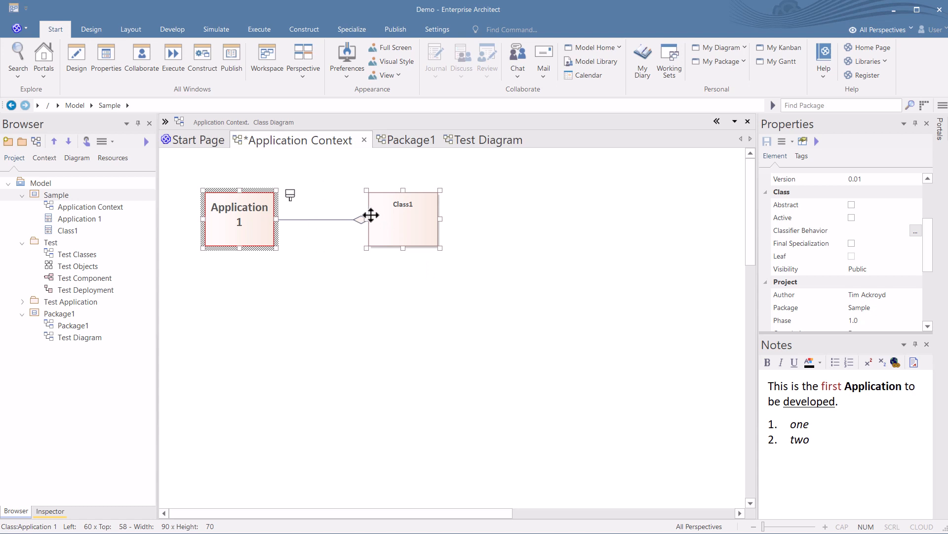
{"action": "left_click", "coordinate": [370, 263]}
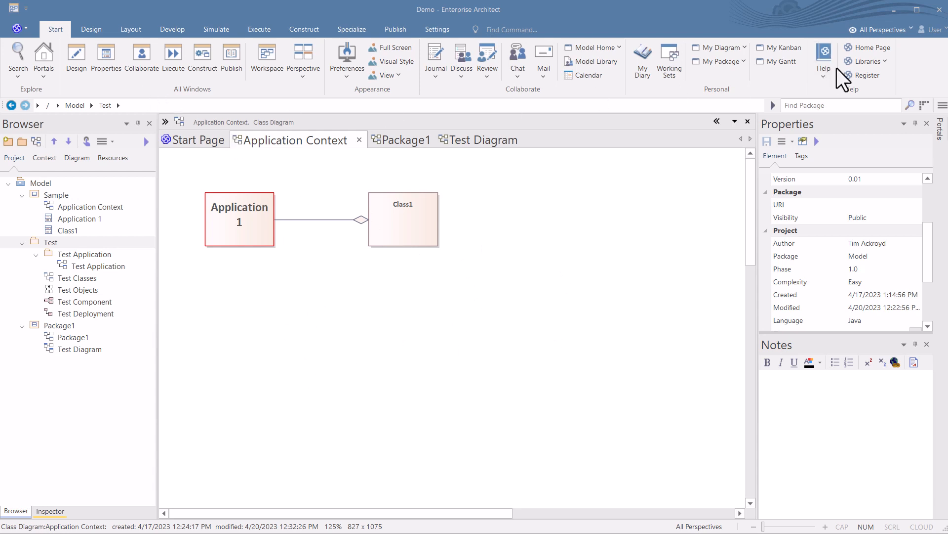
Apply the My Default user layout to the workspace.
{"action": "left_click", "coordinate": [13, 8]}
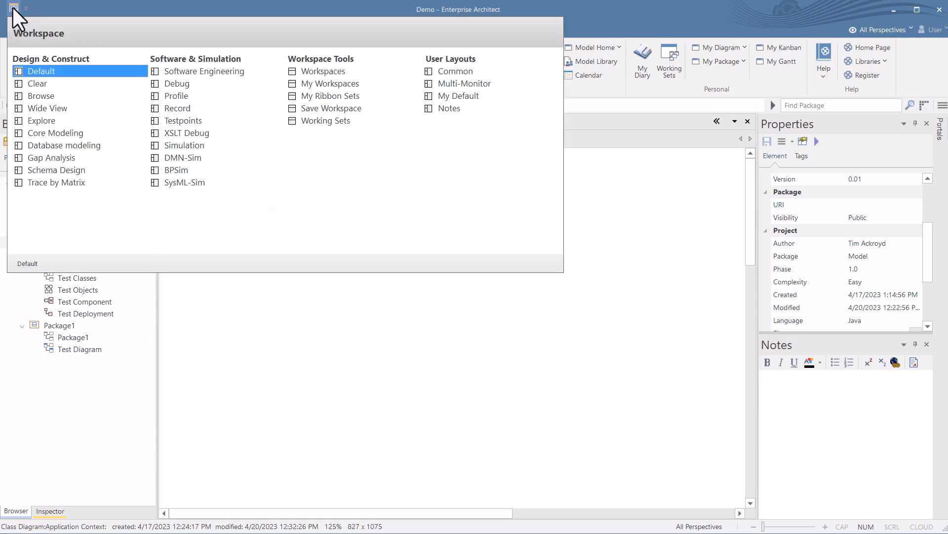
{"action": "left_click", "coordinate": [465, 96]}
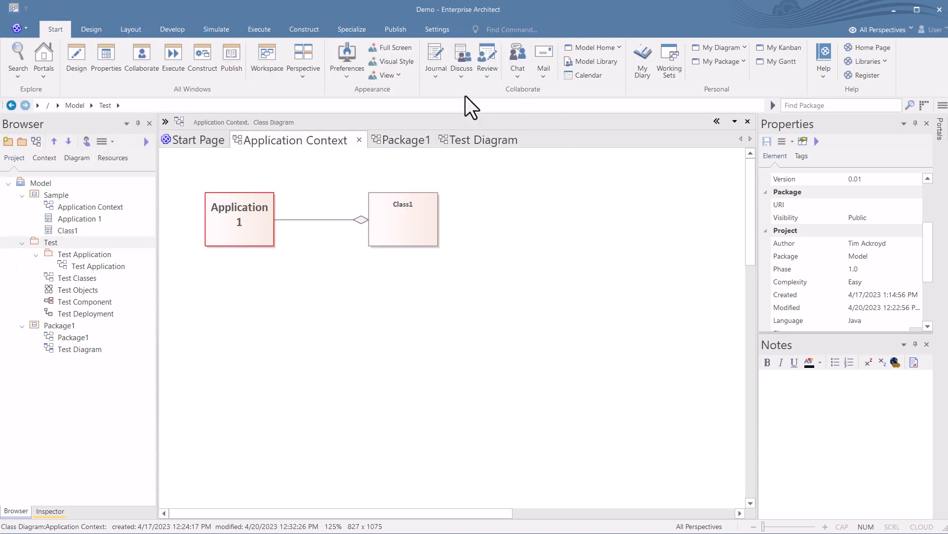